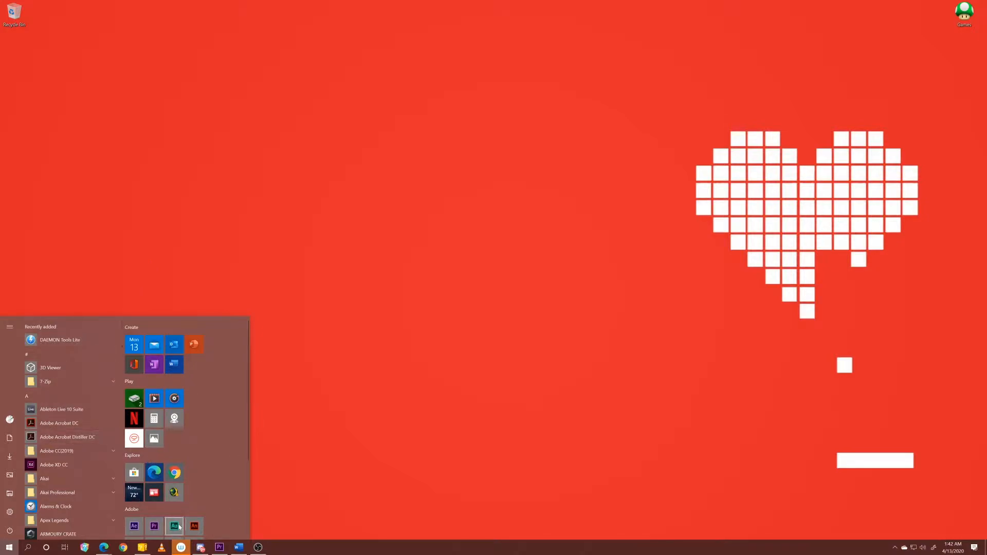
Step: Launch Photoshop and maximize its window
scroll(174, 460, "down", 2)
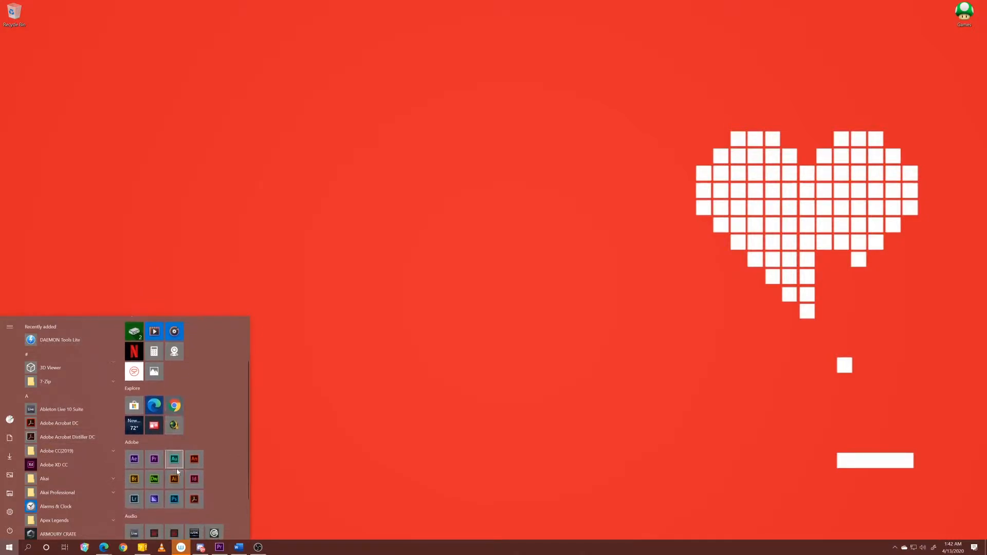
left_click(174, 501)
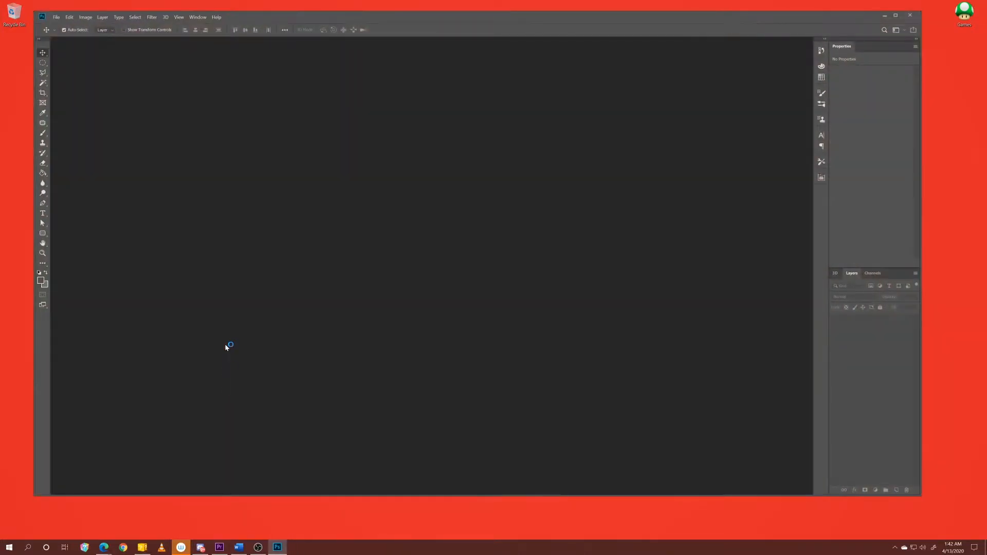
left_click(894, 16)
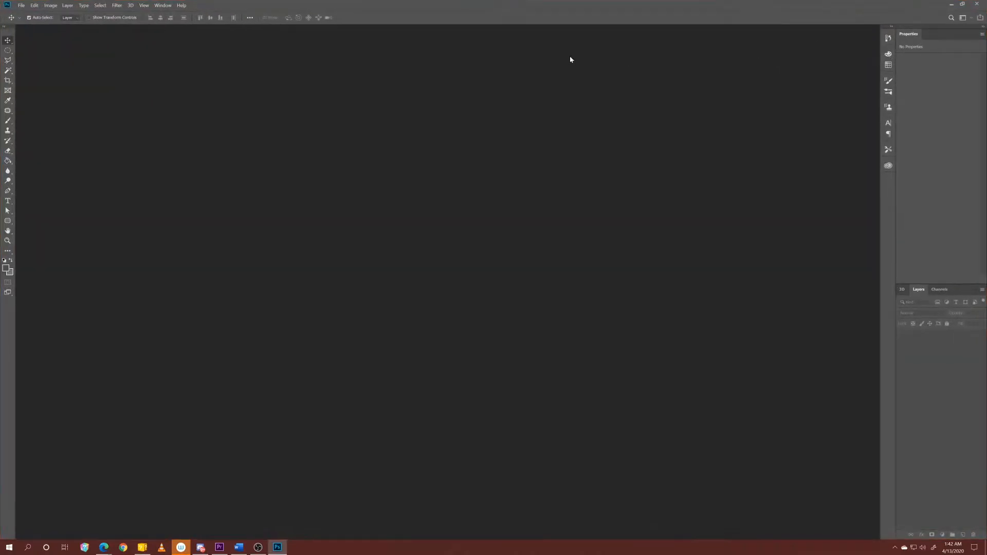
Step: Create a new document named Controller at 1920 x 1080 pixels, 600 pixels/inch, with a transparent background
left_click(21, 6)
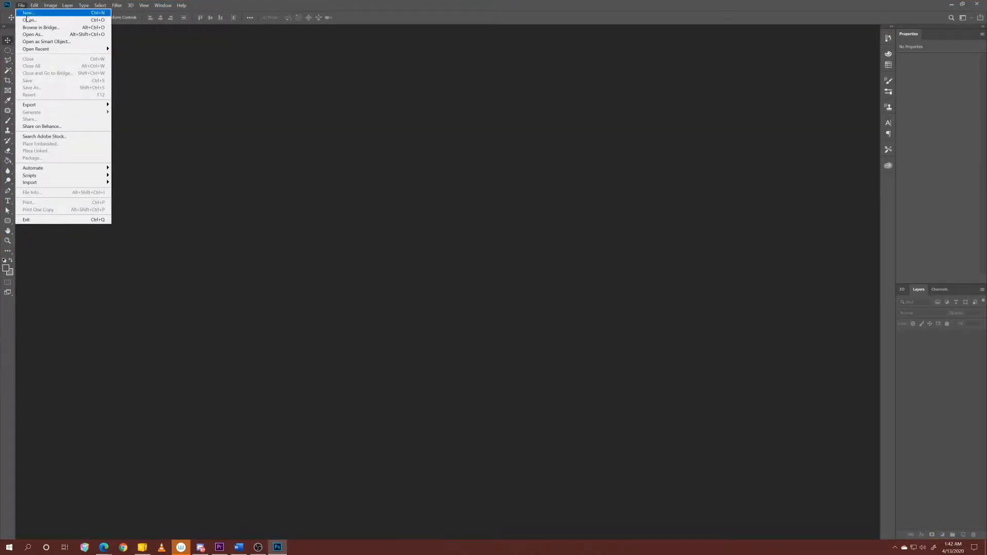
left_click(27, 14)
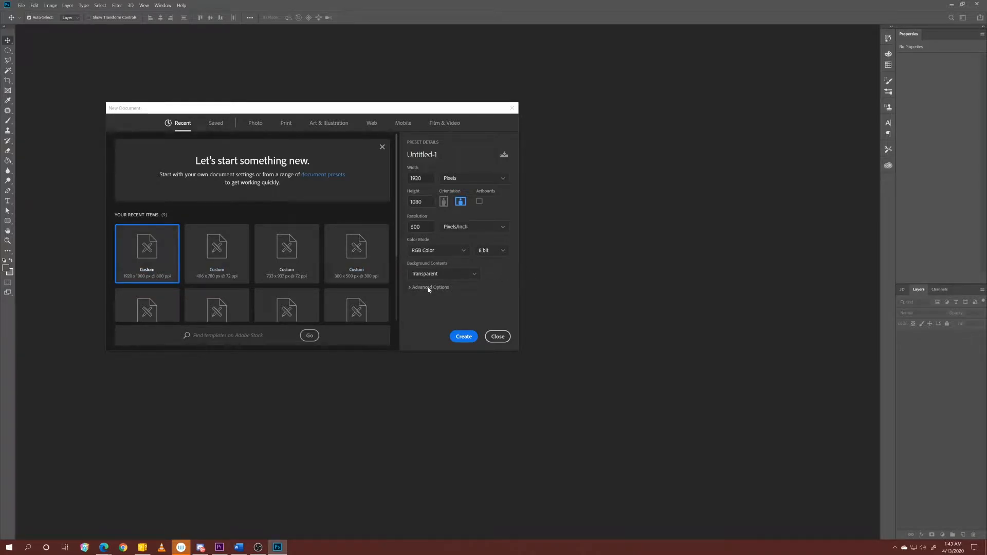
left_click(427, 155)
type("Cont")
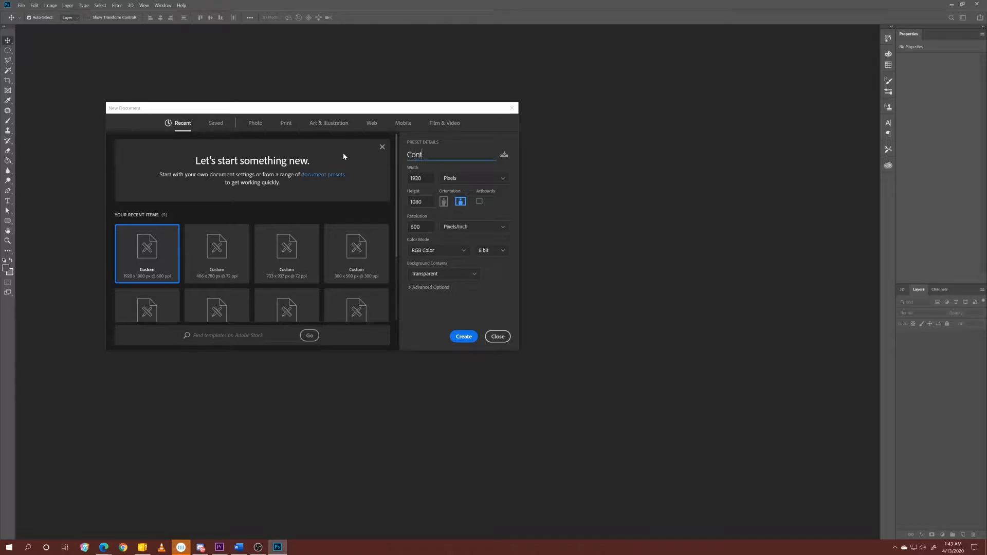
type("roller")
left_click(463, 337)
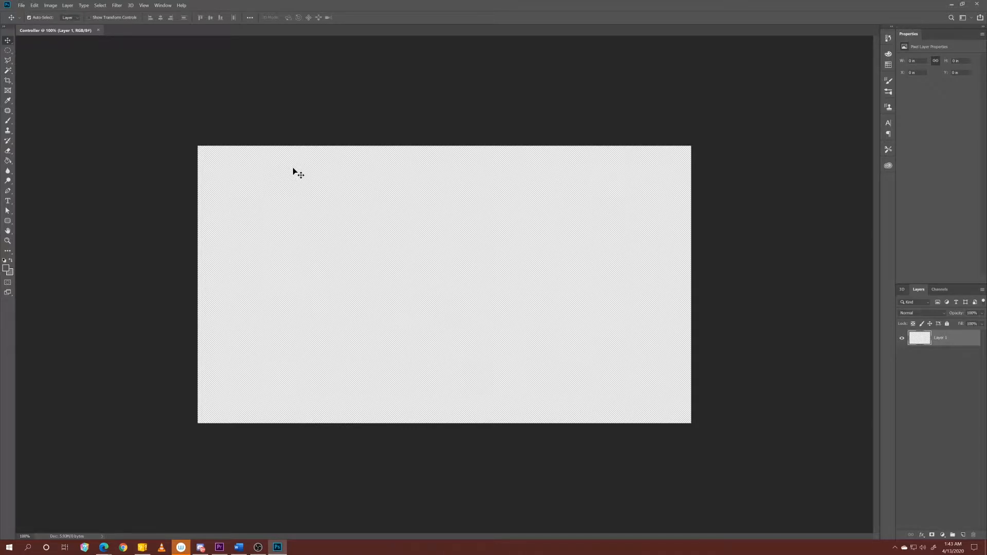
Step: Place the PS5 Controller Patent image from the file folder into the Controller document and select its layer
left_click(138, 549)
left_click_drag(0, 280, 347, 288)
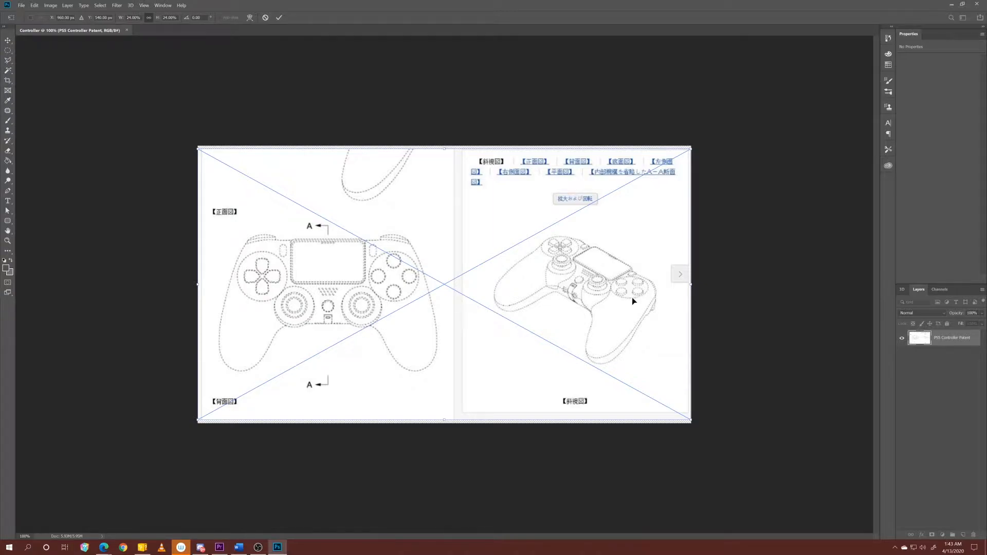
key("Return")
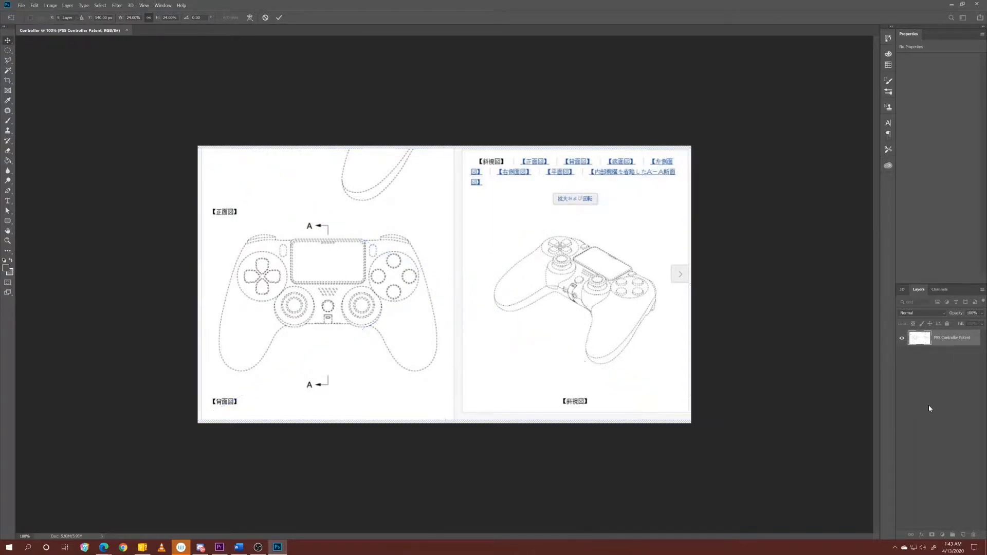
left_click(925, 405)
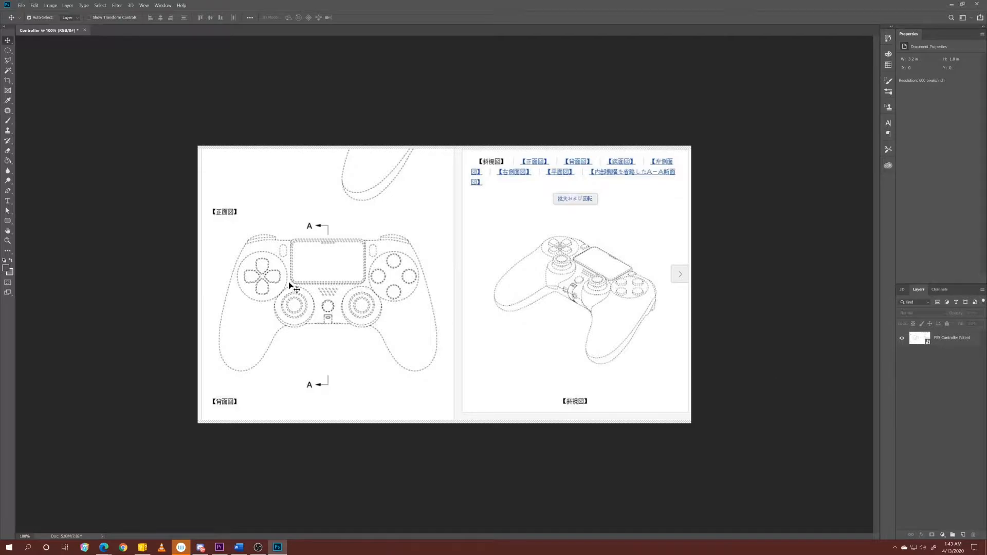
left_click(320, 287)
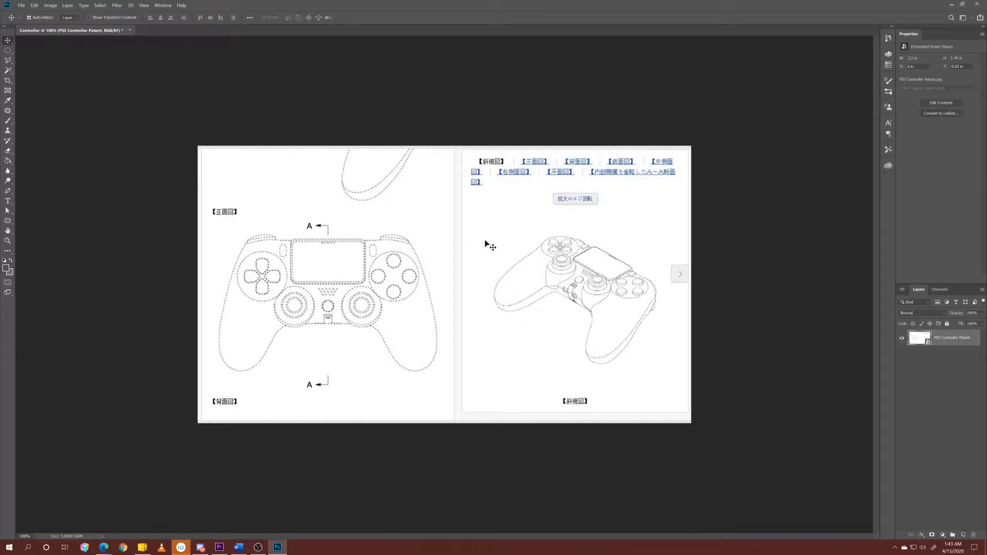
Step: Open the contents of the patent image's smart object and crop them to the front view of the controller
double_click(921, 343)
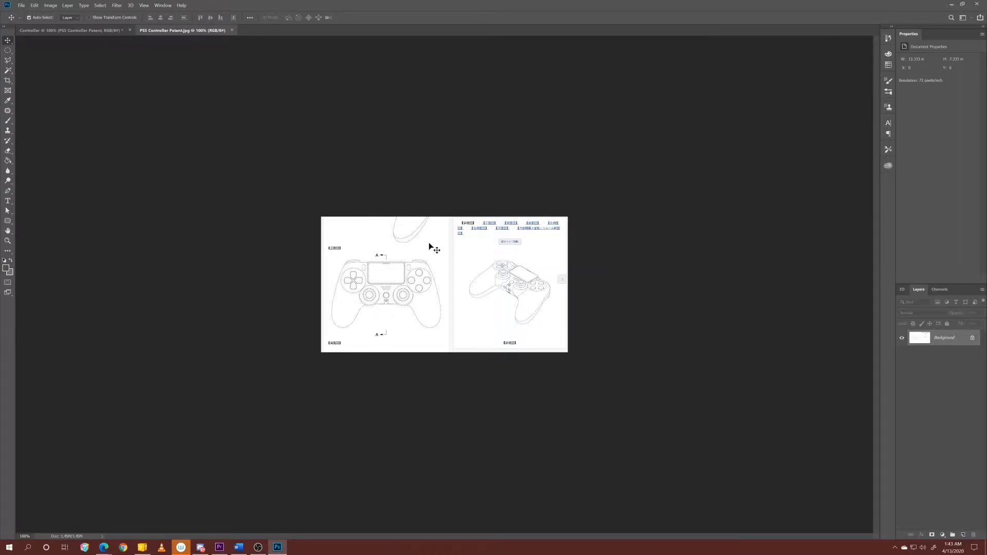
left_click(8, 90)
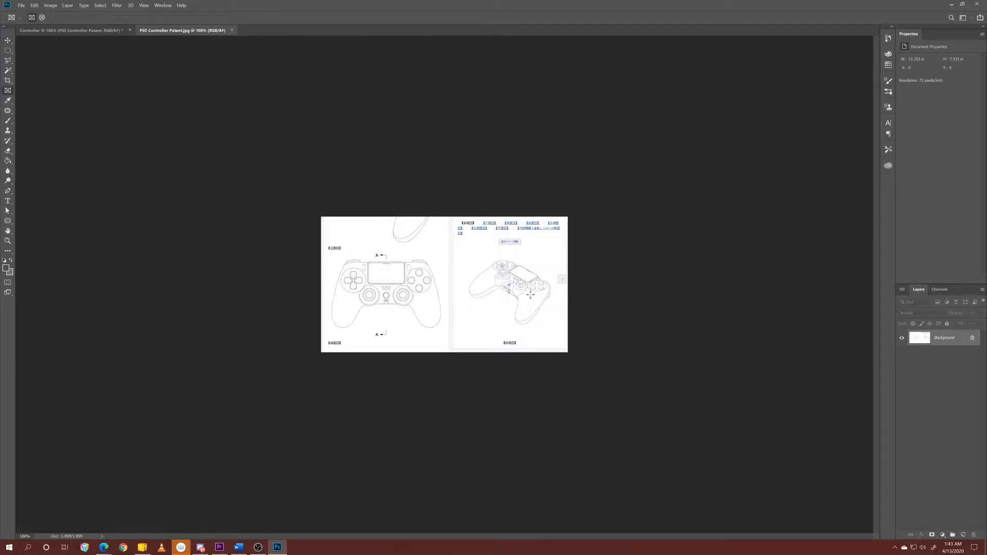
left_click(8, 80)
left_click_drag(564, 284, 507, 286)
left_click_drag(446, 351, 443, 341)
left_click_drag(445, 228, 449, 247)
left_click_drag(382, 283, 386, 284)
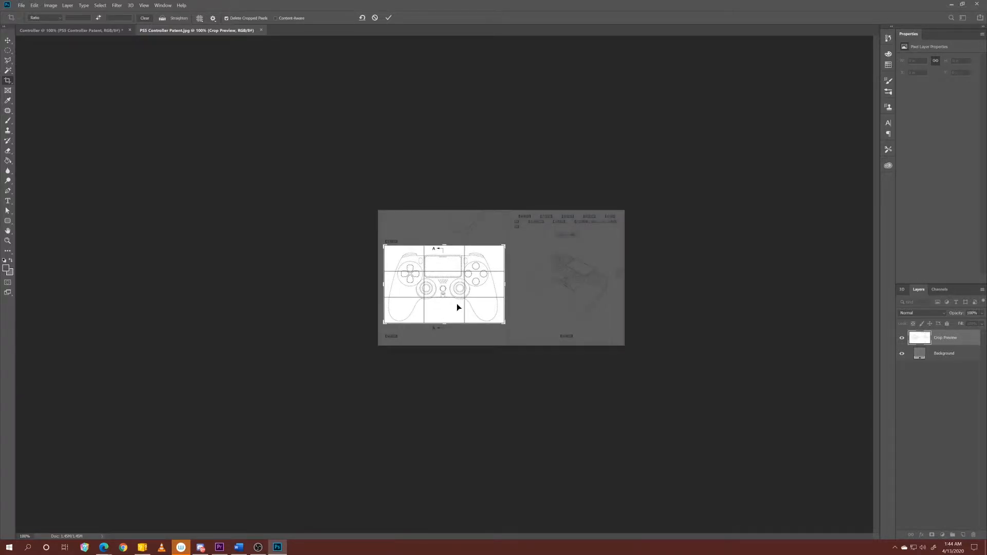
key("Return")
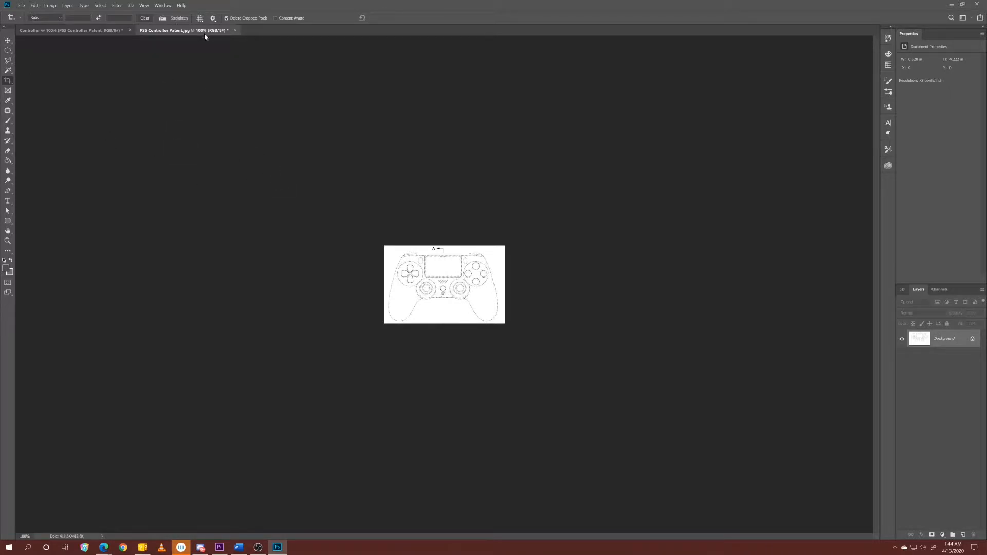
Step: Close the cropped patent image, saving its changes back to the Controller document
left_click(235, 31)
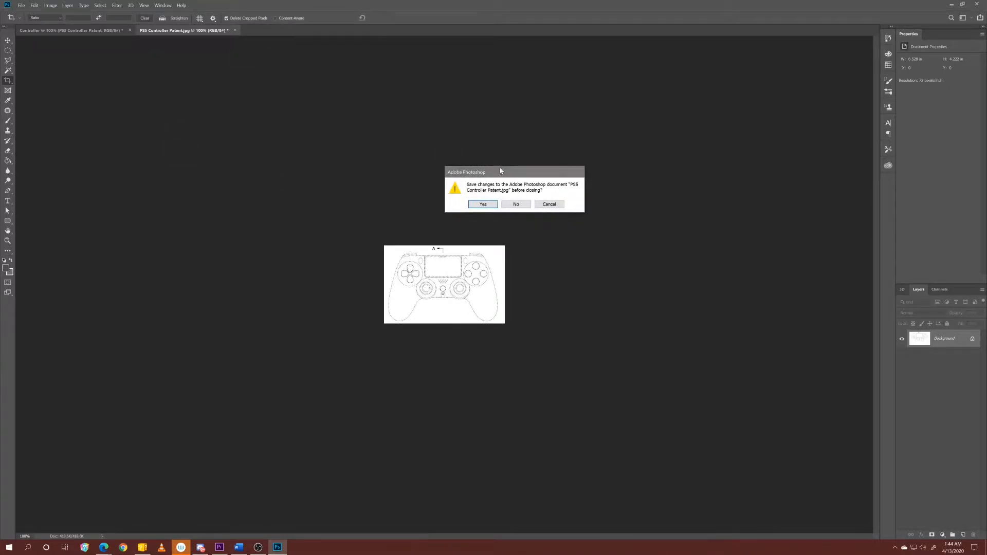
left_click(485, 206)
left_click(527, 149)
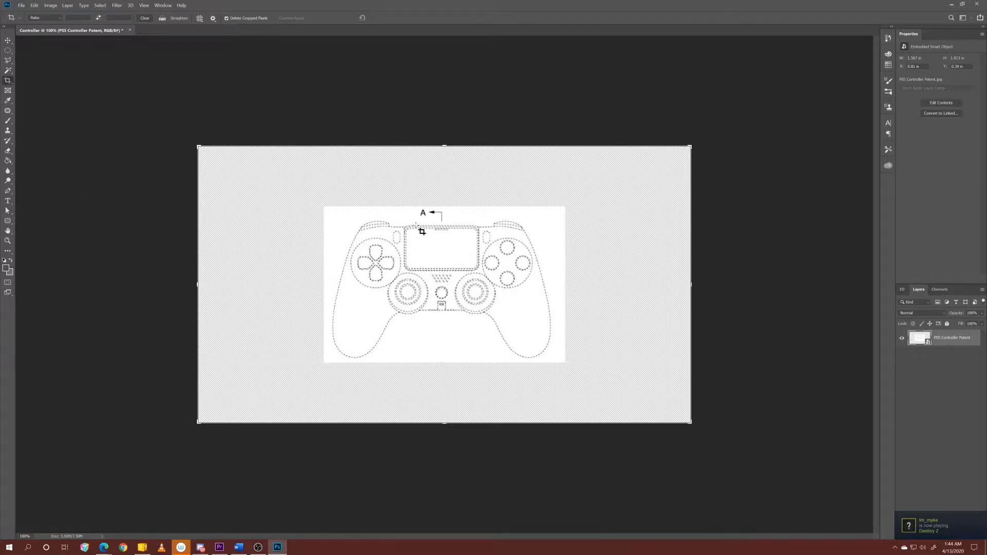
Step: Select the patent image's white background with the Magic Wand, rasterize the layer, delete the selected white area and deselect
left_click(9, 71)
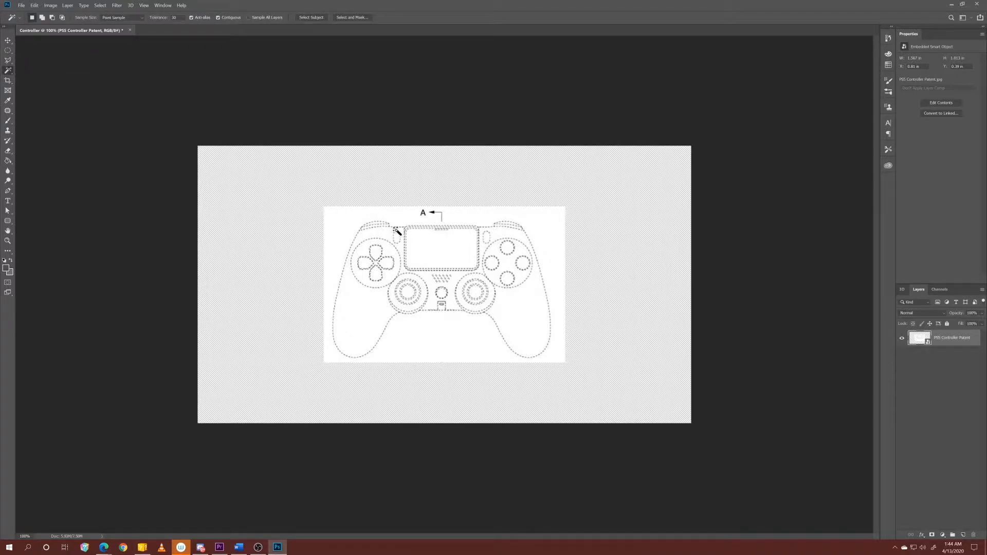
left_click(345, 240)
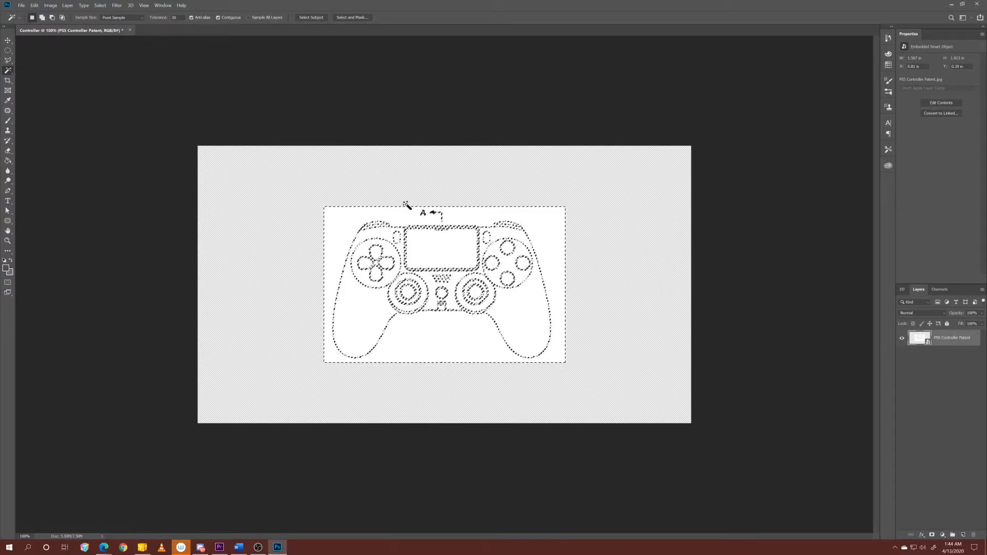
right_click(932, 341)
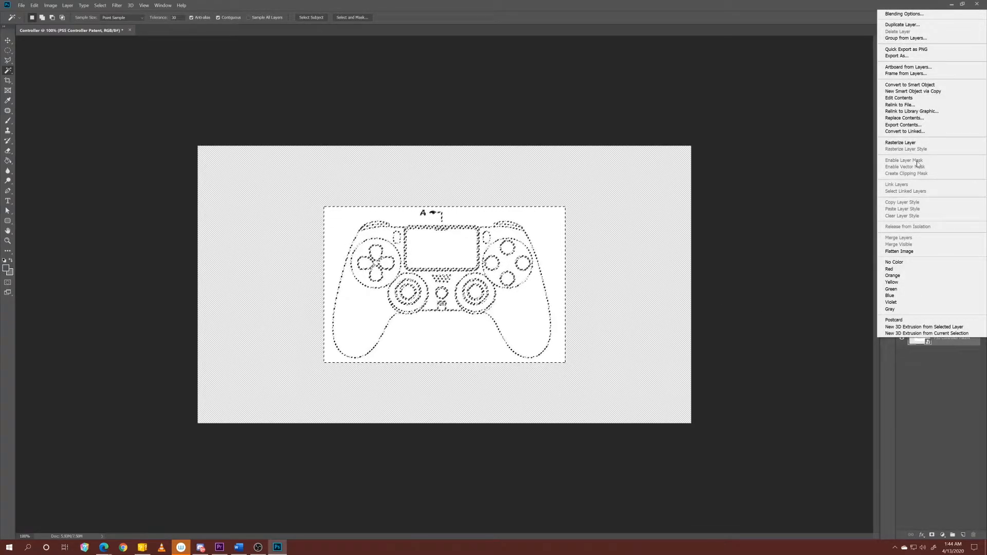
left_click(900, 143)
key("Delete")
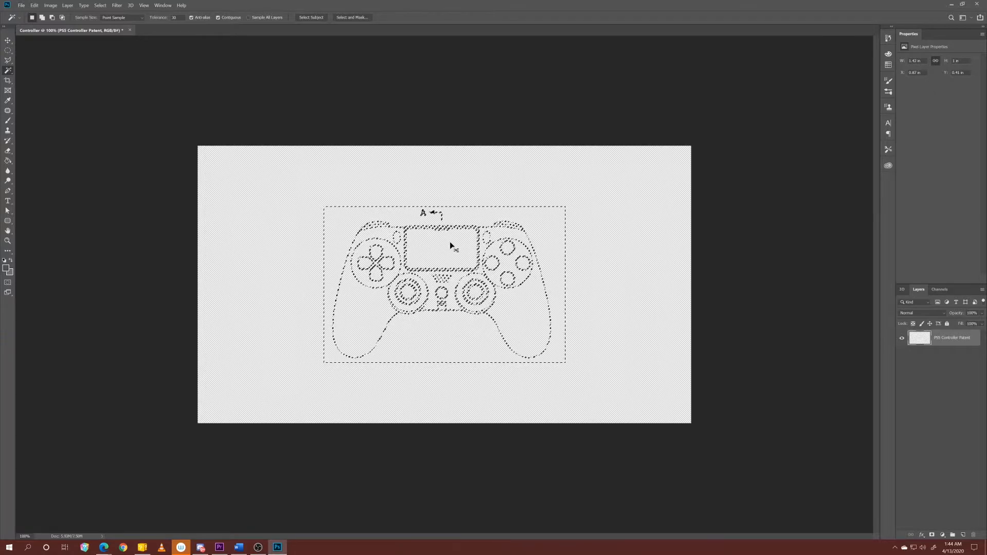
key("ctrl+d")
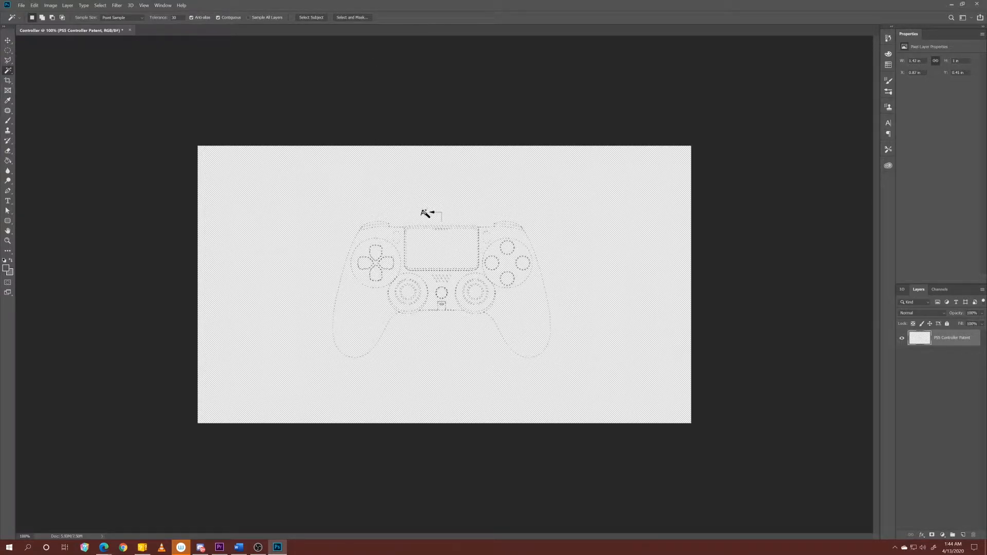
Step: Select the "A" label and arrow above the controller with the Rectangular Marquee, delete them and deselect
left_click(13, 53)
left_click(49, 50)
left_click_drag(499, 188, 416, 223)
key("Delete")
key("ctrl+d")
Step: Scale the controller line drawing up to about 148% with Free Transform and move it slightly up and to the left
key("ctrl+t")
left_click_drag(552, 221, 604, 187)
left_click_drag(332, 364, 281, 397)
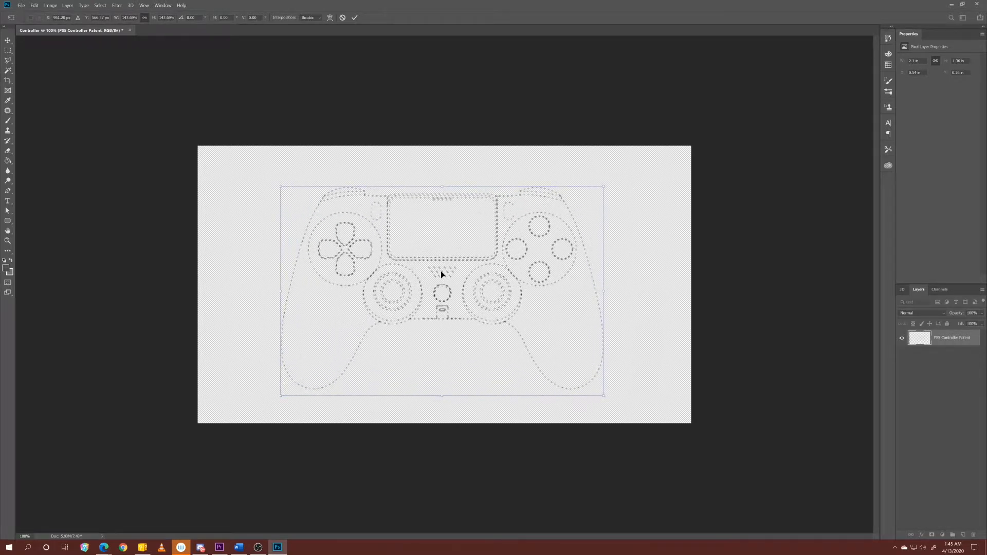
left_click_drag(457, 239, 449, 229)
key("Return")
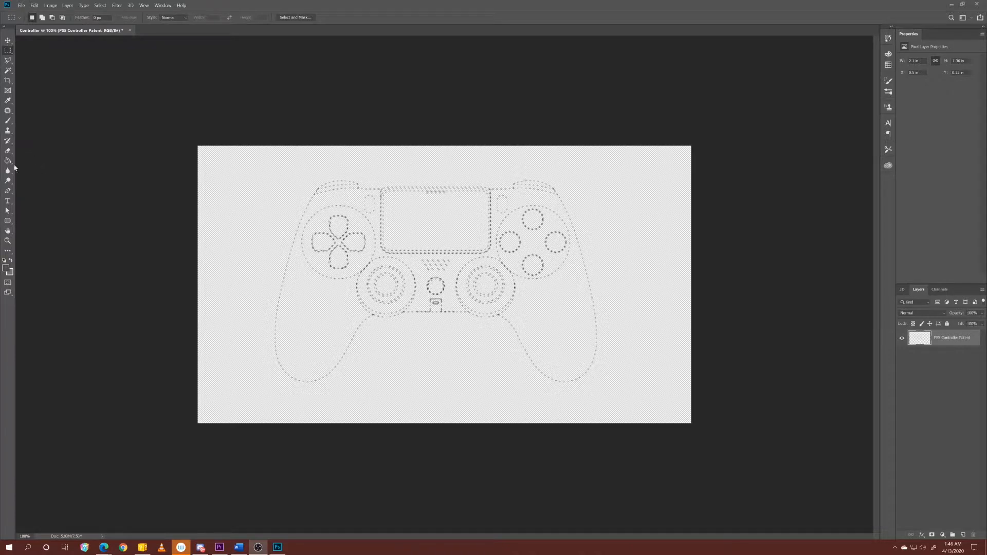
Step: Start a Pen tool path along the touchpad's upper edge, curving it around both upper corners
left_click(9, 190)
scroll(376, 192, "up", 7)
scroll(375, 194, "down", 1)
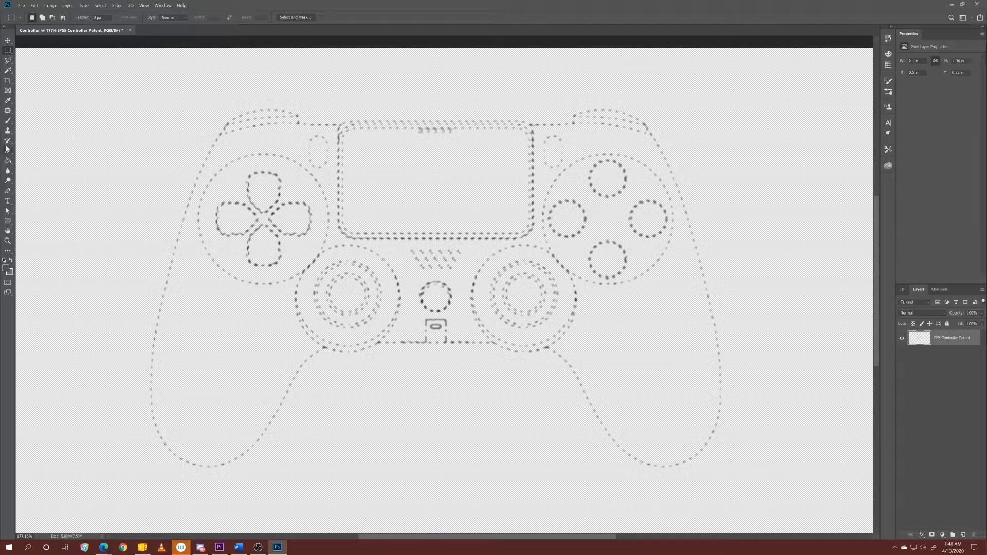
left_click(8, 191)
left_click(340, 125)
left_click(359, 121)
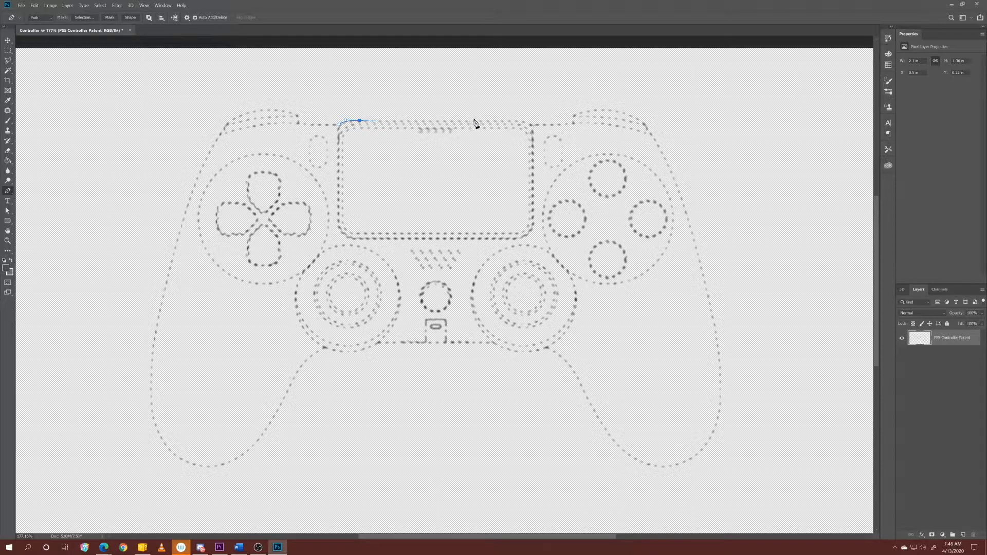
left_click(512, 121)
left_click_drag(532, 124, 535, 133)
Step: Continue the outline path from the touchpad's right corner along the upper edge to the right shoulder
mouse_move(532, 125)
left_mouse_down()
mouse_move(582, 107)
mouse_move(538, 172)
mouse_move(561, 105)
mouse_move(557, 132)
mouse_move(535, 132)
mouse_move(542, 124)
left_mouse_up()
left_click(560, 125)
left_click_drag(651, 135, 678, 156)
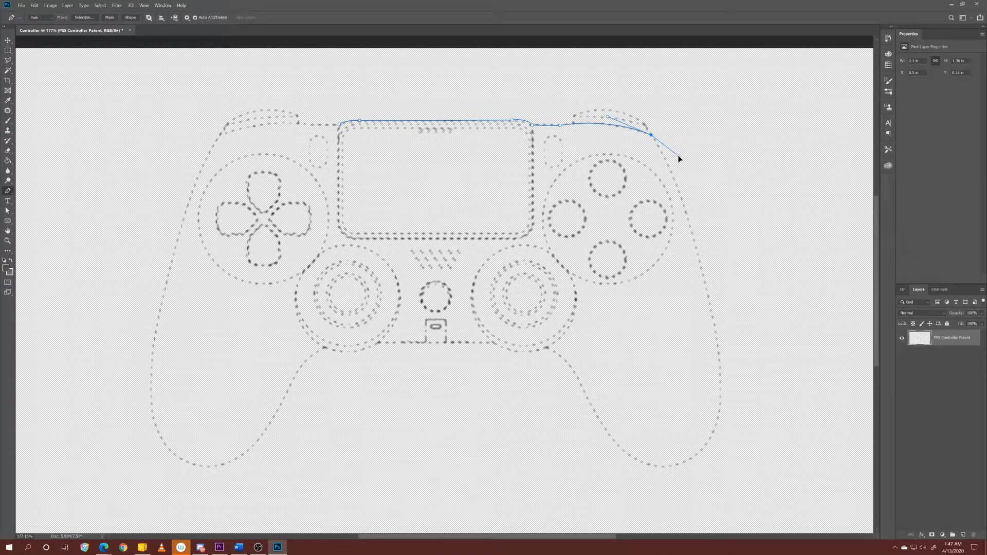
Step: Trace the right grip's outer side and rounded lower end with curved path segments, adjusting the handles to fit
left_click(653, 147)
left_click_drag(718, 420, 702, 456)
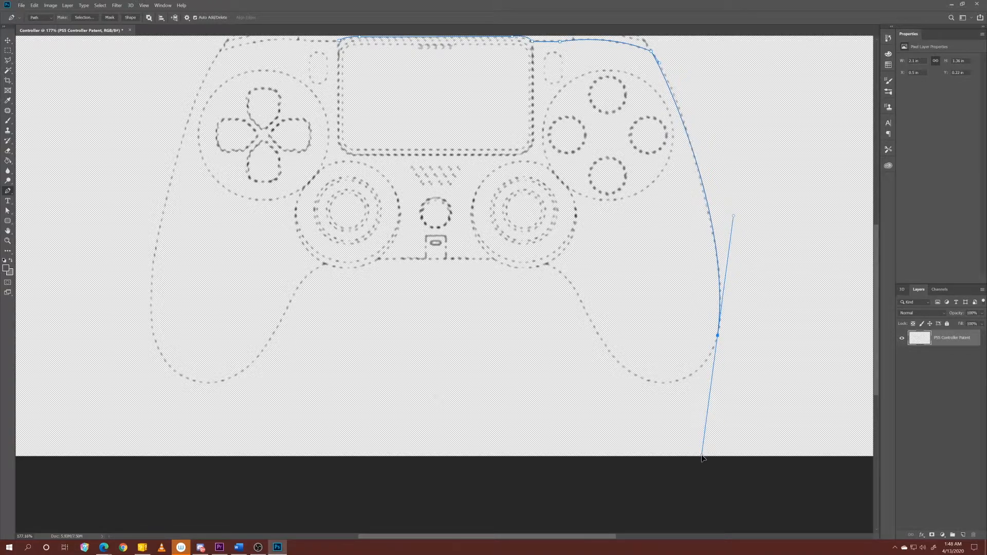
left_click_drag(702, 457, 703, 373)
left_click_drag(712, 363, 711, 362)
left_click_drag(600, 341, 583, 306)
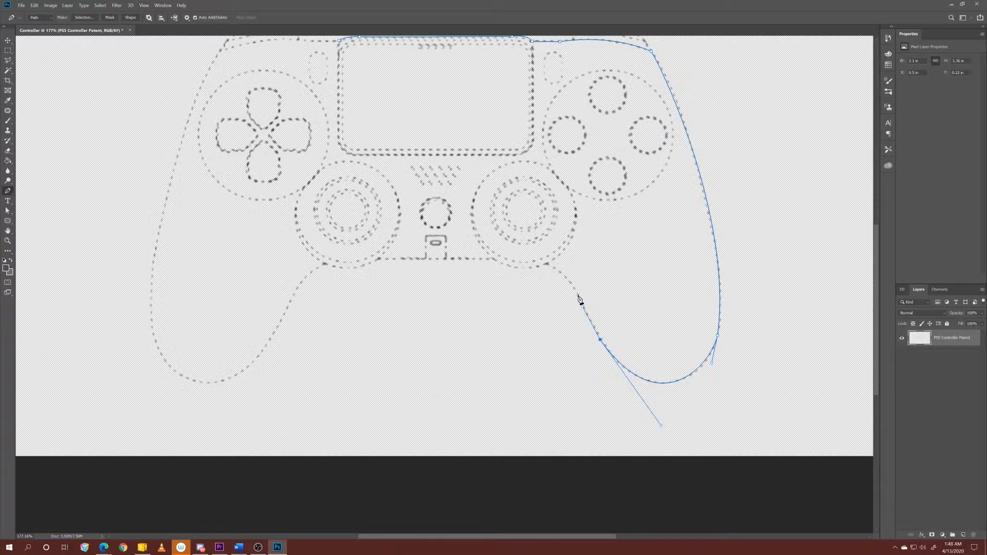
Step: Continue the path up the right grip's inner side, under the right stick and across the controller's straight lower edge
left_click(578, 294)
left_click_drag(547, 264, 537, 268)
left_click_drag(494, 259, 466, 258)
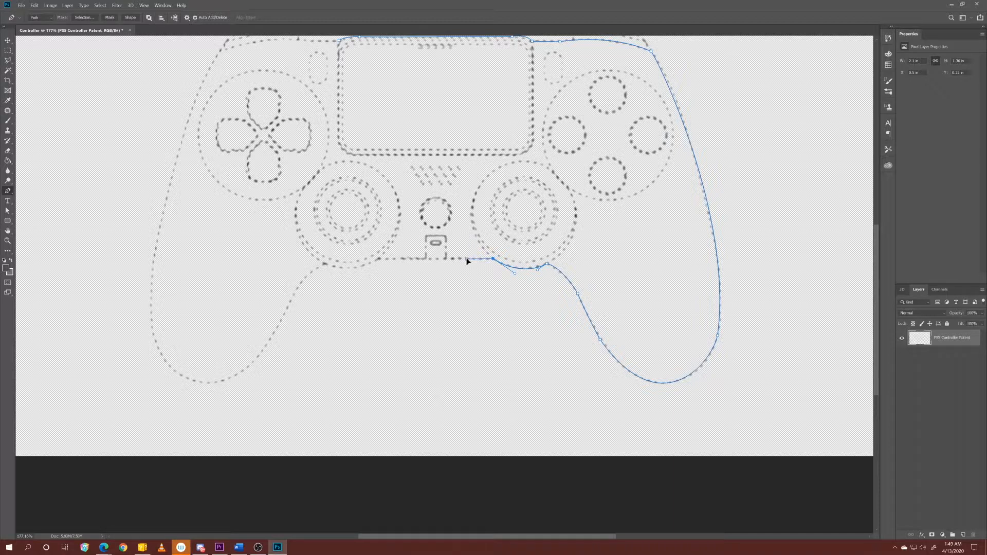
left_click(379, 260)
Step: Trace under the left stick, down the left grip's inner side and around its rounded lower end
left_click(324, 264)
left_click_drag(324, 264, 293, 253)
left_click_drag(285, 299, 278, 325)
left_click(261, 354)
left_click_drag(151, 323, 126, 218)
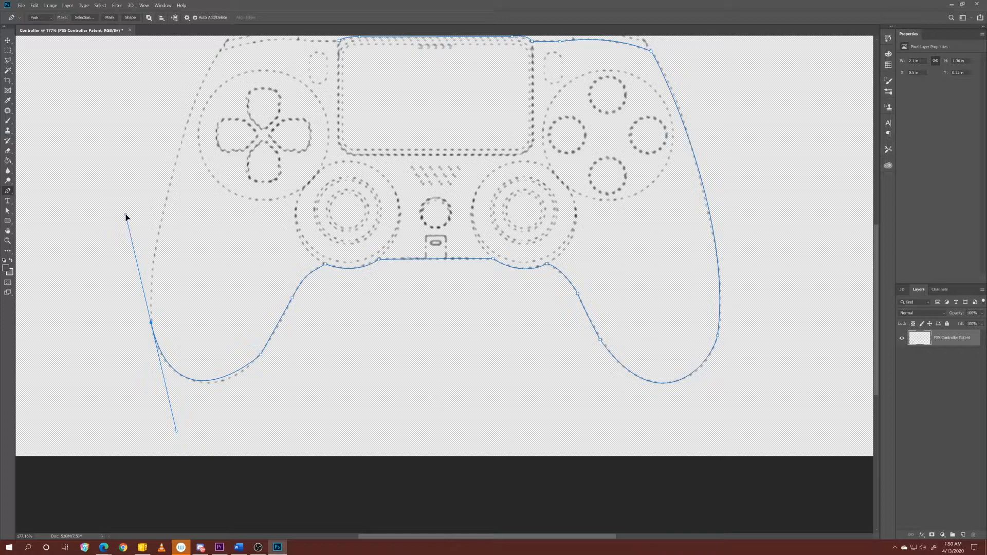
Step: Adjust the direction handles at the left grip's two lower anchor points to fit the curve to the dashed outline
left_click_drag(126, 216, 156, 224)
mouse_move(177, 432)
left_mouse_down()
mouse_move(189, 430)
mouse_move(167, 423)
left_mouse_up()
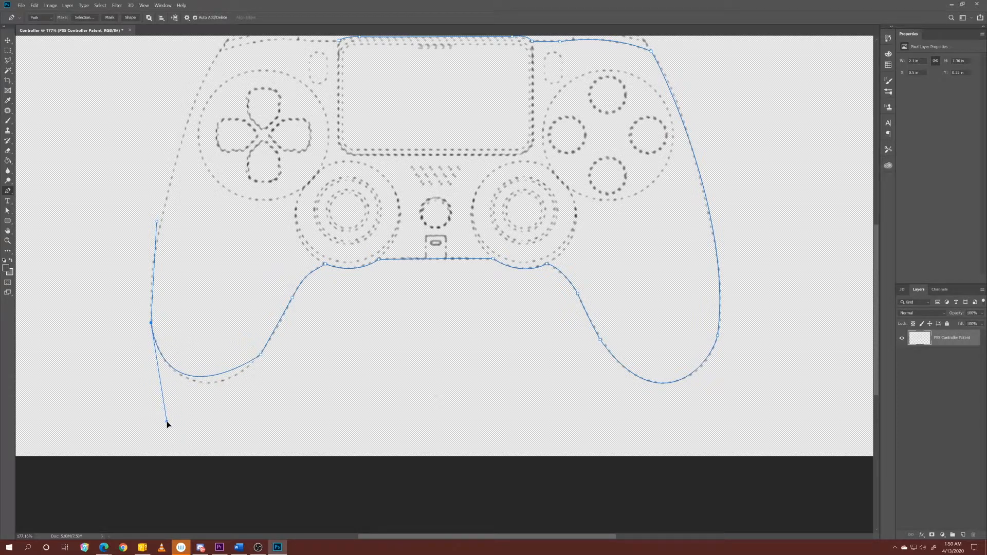
left_click(261, 355, "alt")
left_click_drag(260, 356, 250, 378)
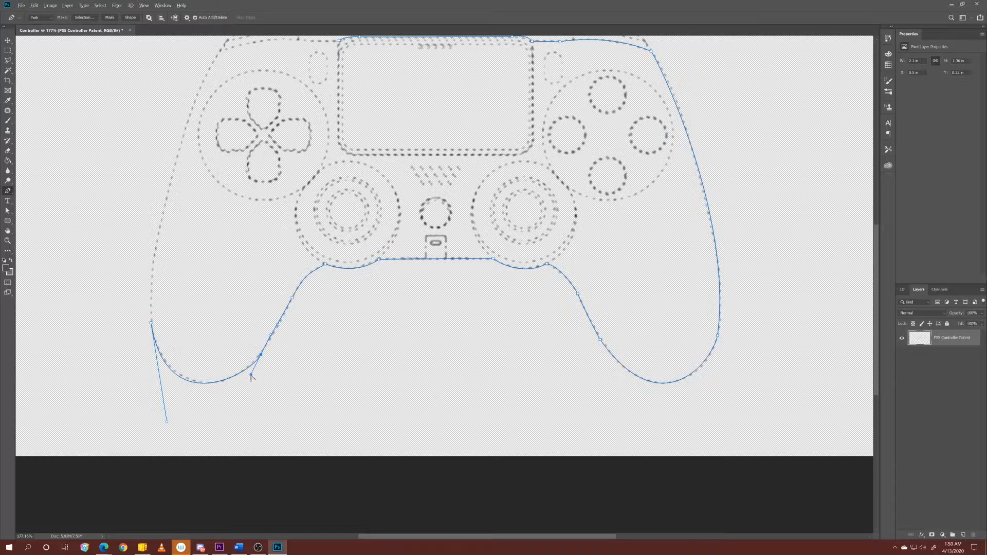
mouse_move(253, 377)
left_mouse_down()
mouse_move(242, 379)
mouse_move(255, 372)
left_mouse_up()
left_click_drag(166, 422, 166, 408)
left_click_drag(254, 371, 242, 387)
Step: Trace the left grip's outer side up to the shoulder and along the controller's upper left edge with curved segments
left_click_drag(212, 137, 238, 201)
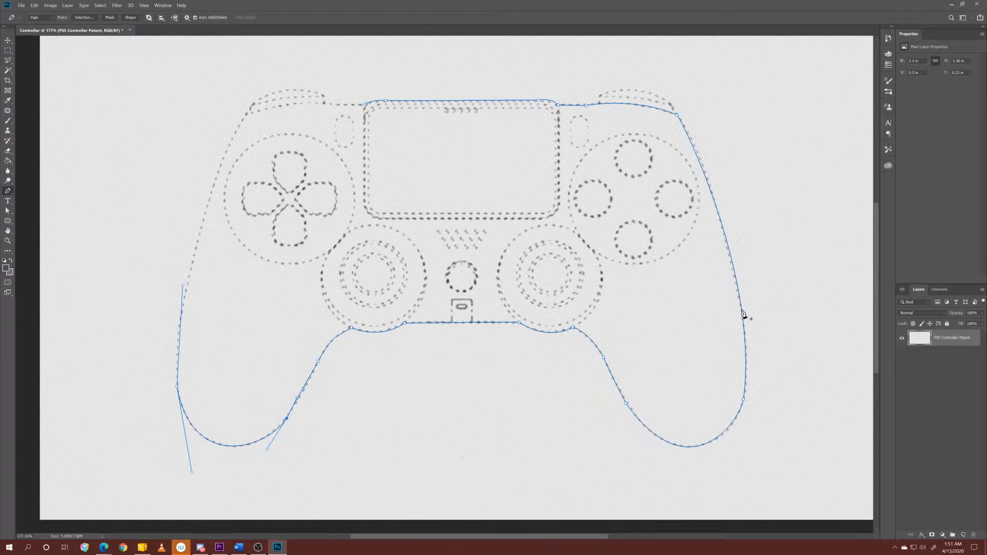
left_click_drag(245, 114, 298, 116)
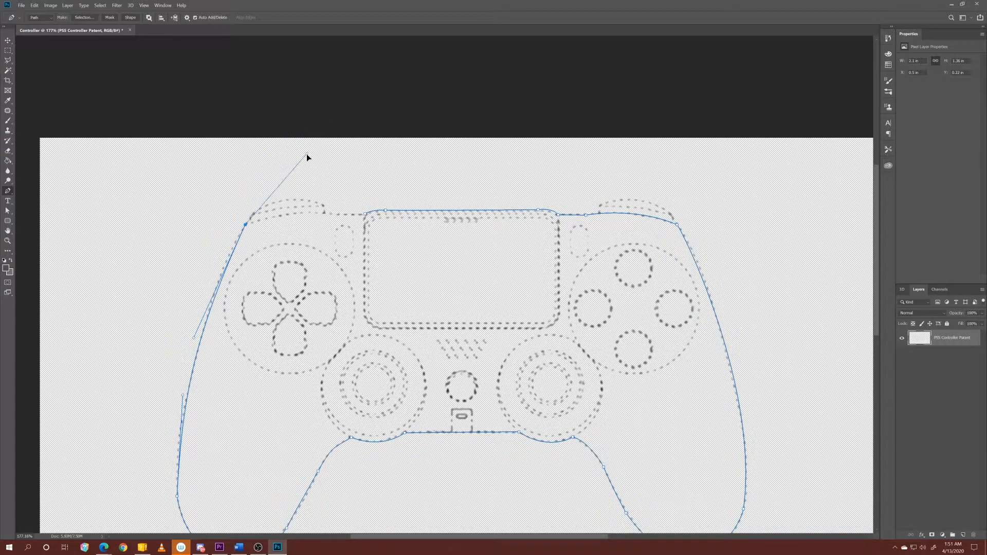
left_click(281, 215)
left_click_drag(333, 214, 363, 221)
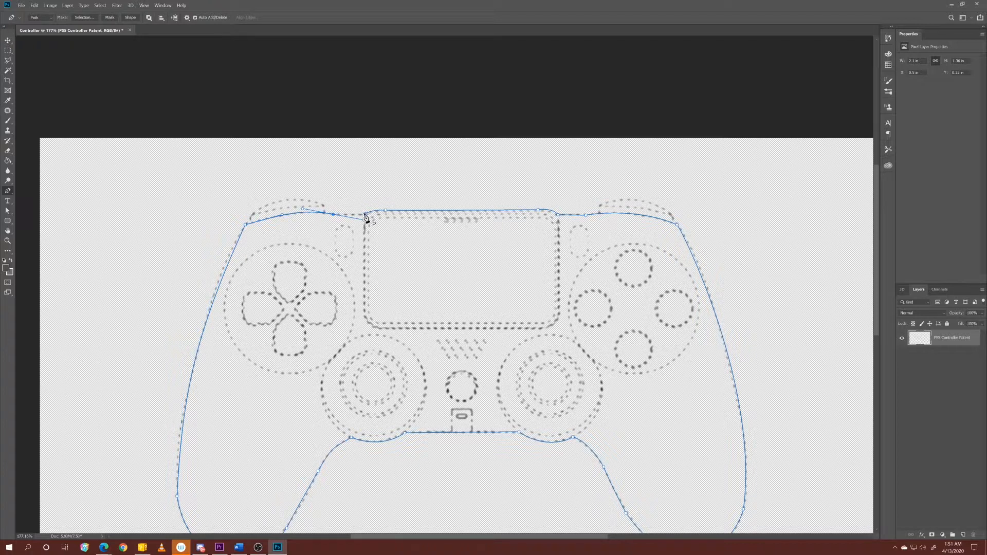
Step: Close the outline at the touchpad's upper left corner and adjust the anchor points and handles just left of it
left_click(365, 217)
left_click_drag(385, 216, 366, 215)
left_click(333, 214, "alt")
mouse_move(326, 213)
left_mouse_down()
mouse_move(312, 214)
mouse_move(339, 217)
left_mouse_up()
left_click_drag(325, 215, 309, 214)
scroll(491, 372, "down", 2)
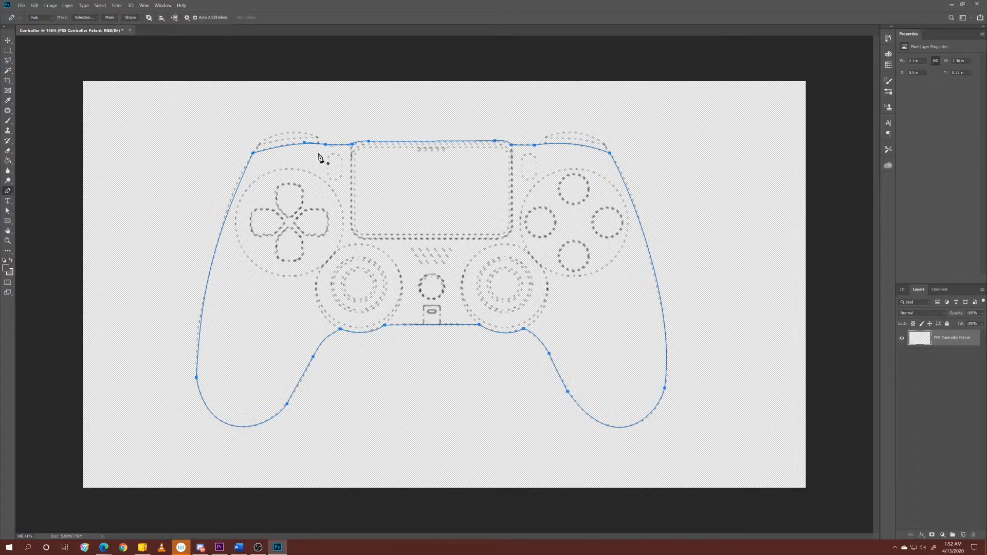
Step: Create a 3D extrusion using the work path as its source
left_click(902, 290)
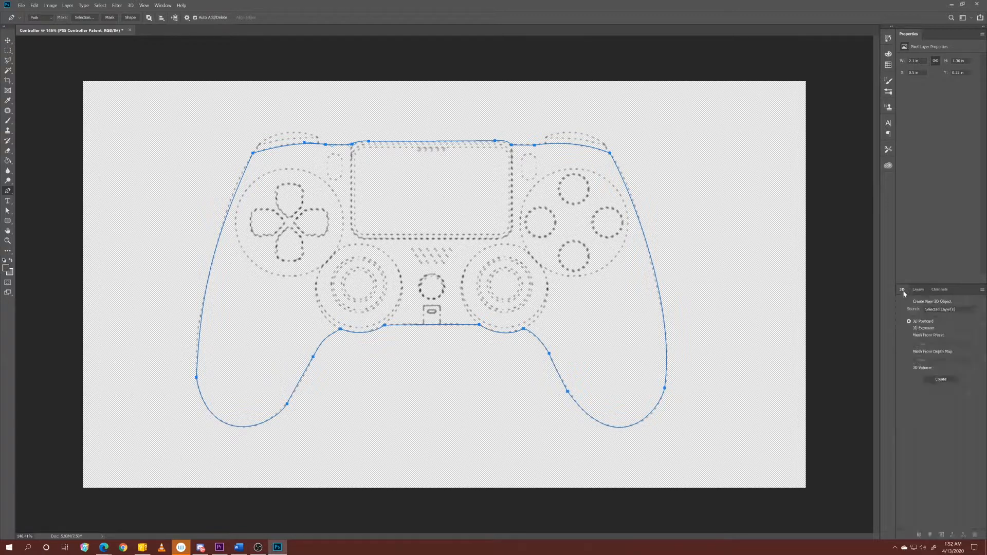
left_click(937, 310)
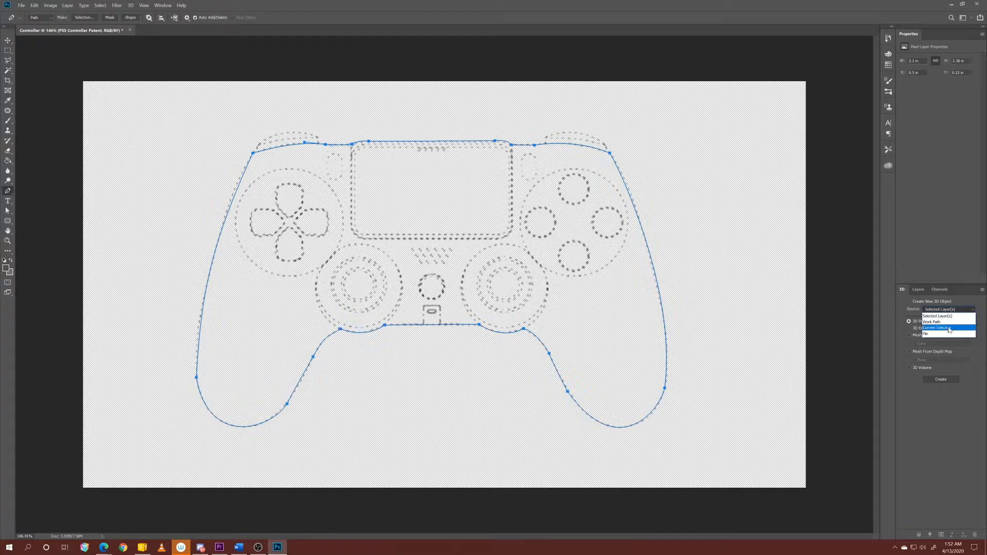
left_click(948, 324)
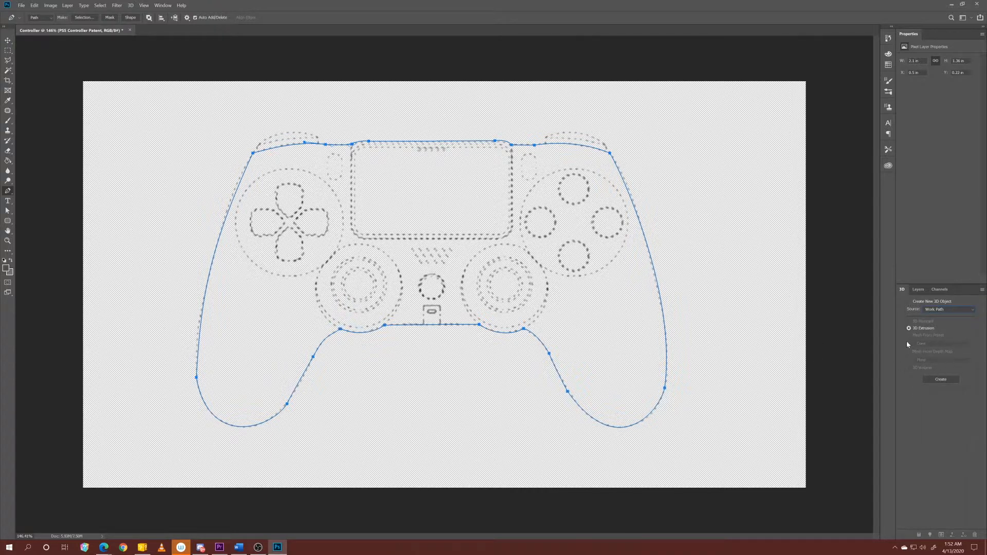
left_click(945, 379)
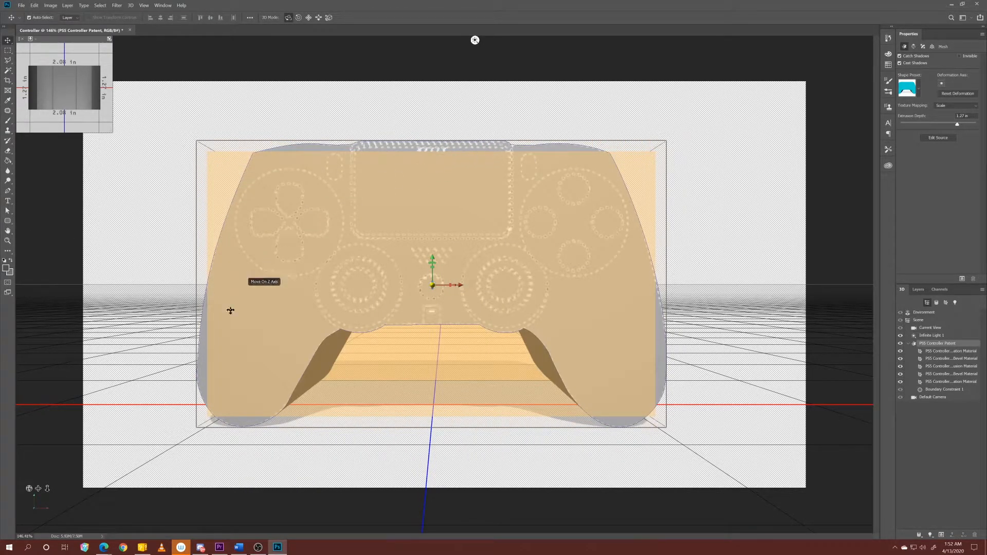
Step: Reduce the controller model's extrusion depth to about 0.094 in
mouse_move(40, 499)
left_mouse_down()
mouse_move(154, 519)
mouse_move(108, 520)
mouse_move(21, 499)
mouse_move(35, 510)
left_mouse_up()
left_click_drag(367, 40, 558, 529)
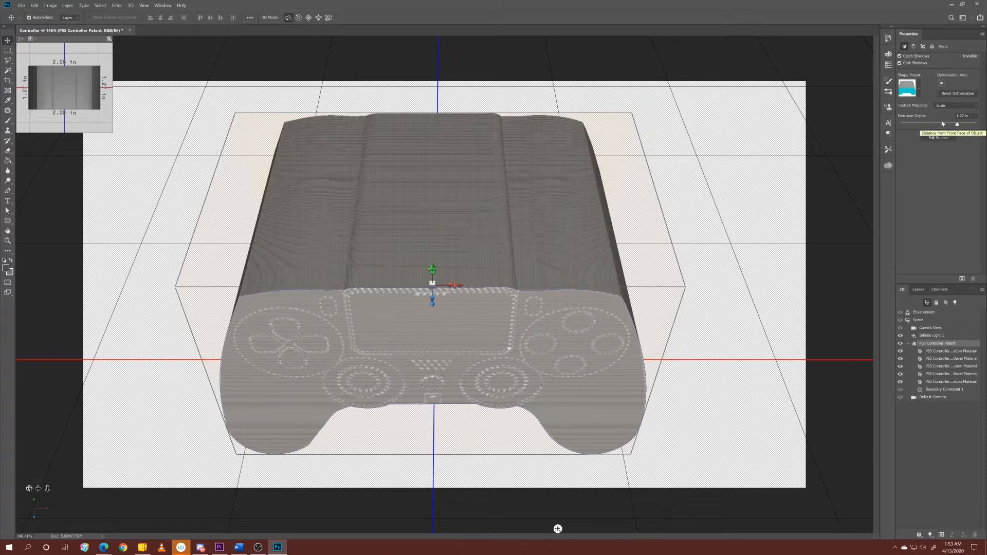
left_click(913, 46)
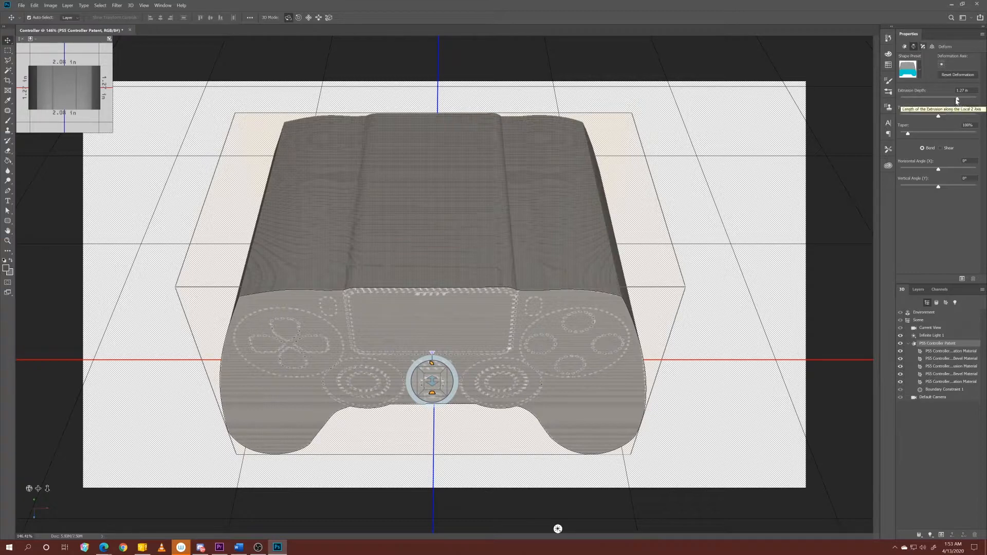
left_click_drag(958, 99, 939, 100)
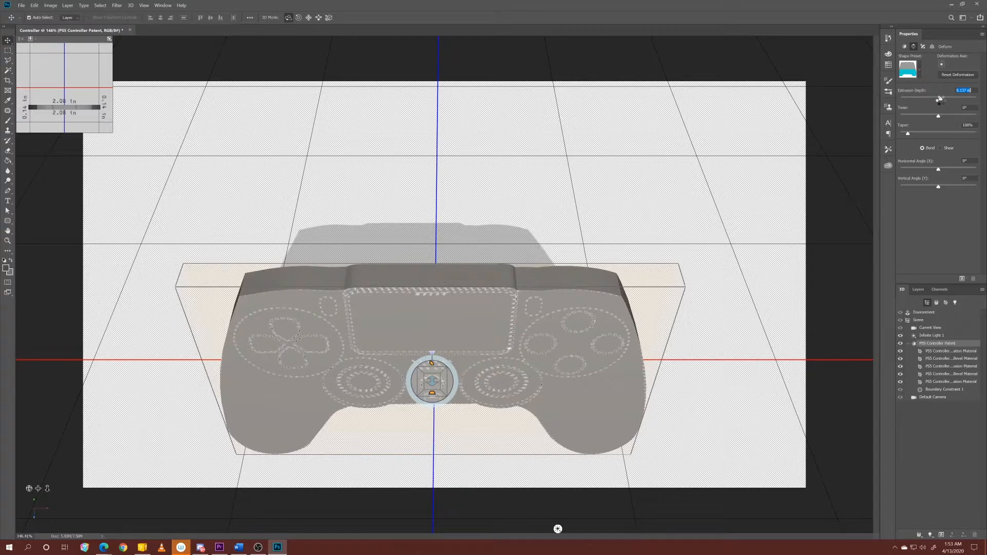
left_click_drag(939, 99, 939, 98)
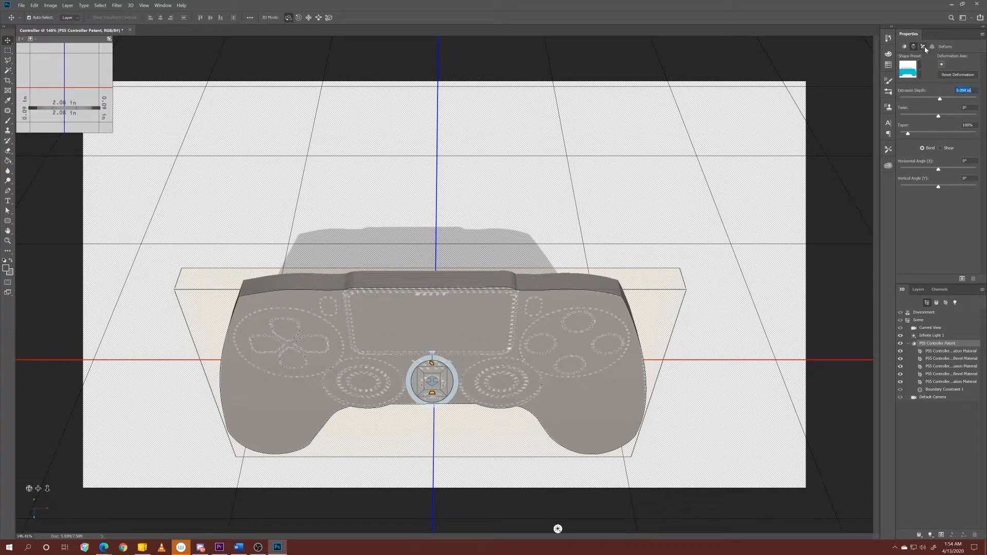
Step: Bevel the model's front and back caps with a rounded contour and a width of 38%
left_click(923, 46)
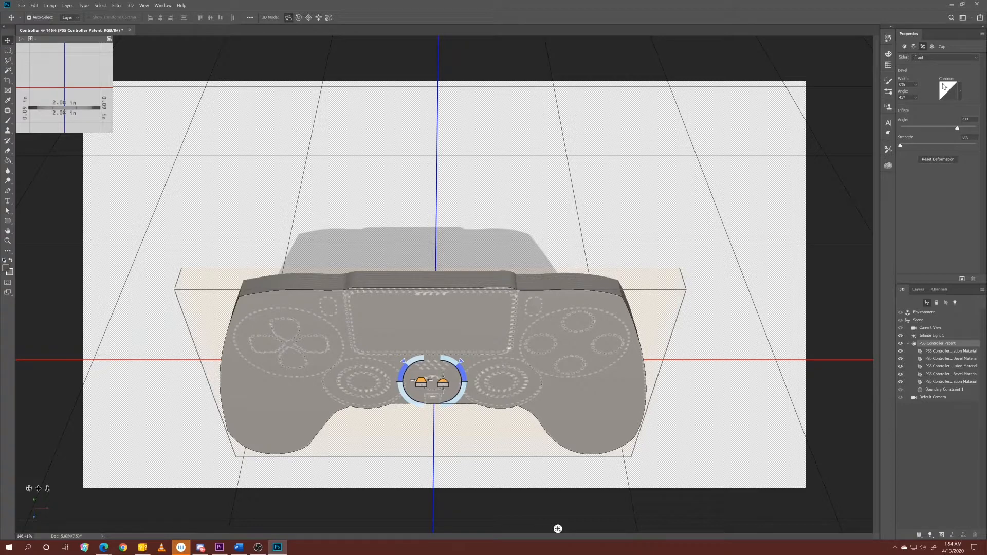
left_click(928, 59)
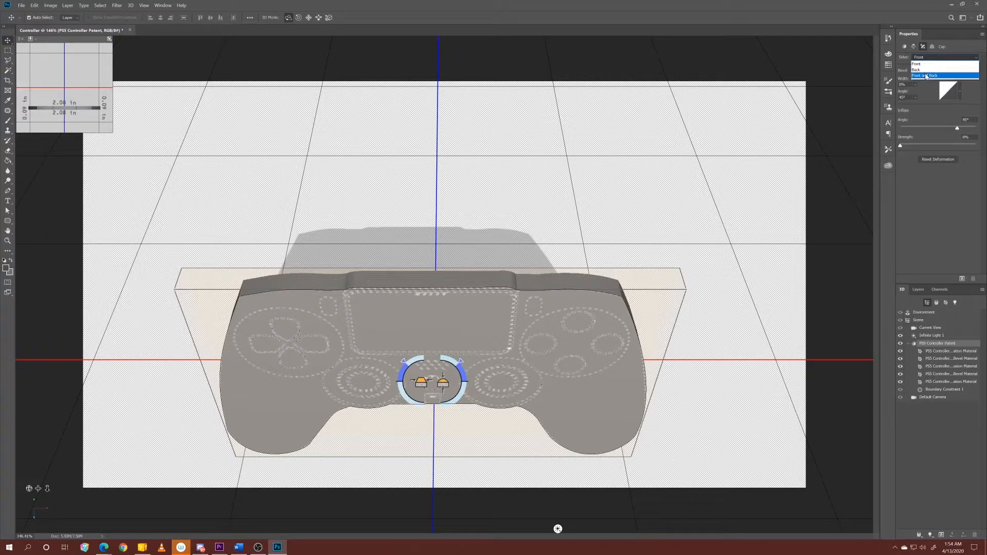
left_click(926, 76)
left_click(959, 92)
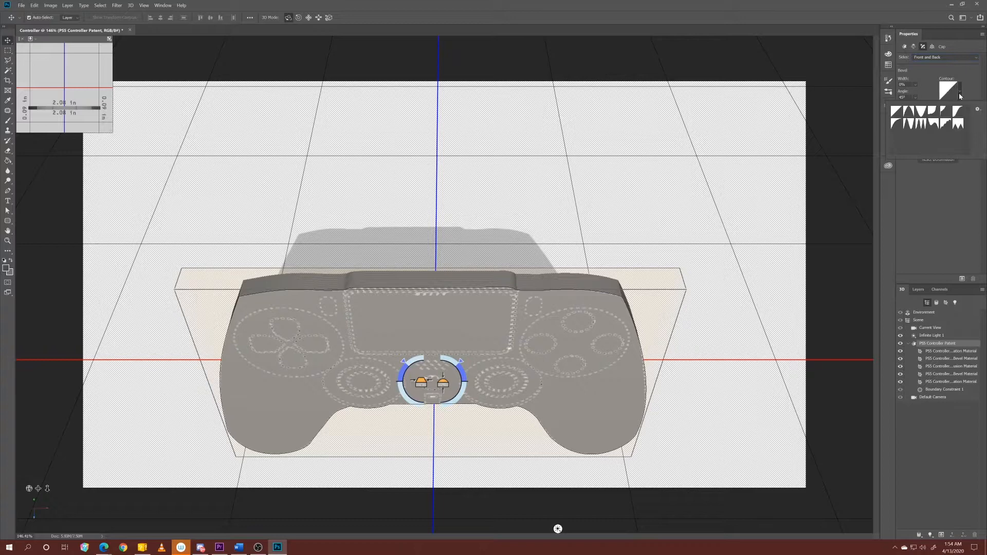
left_click(896, 127)
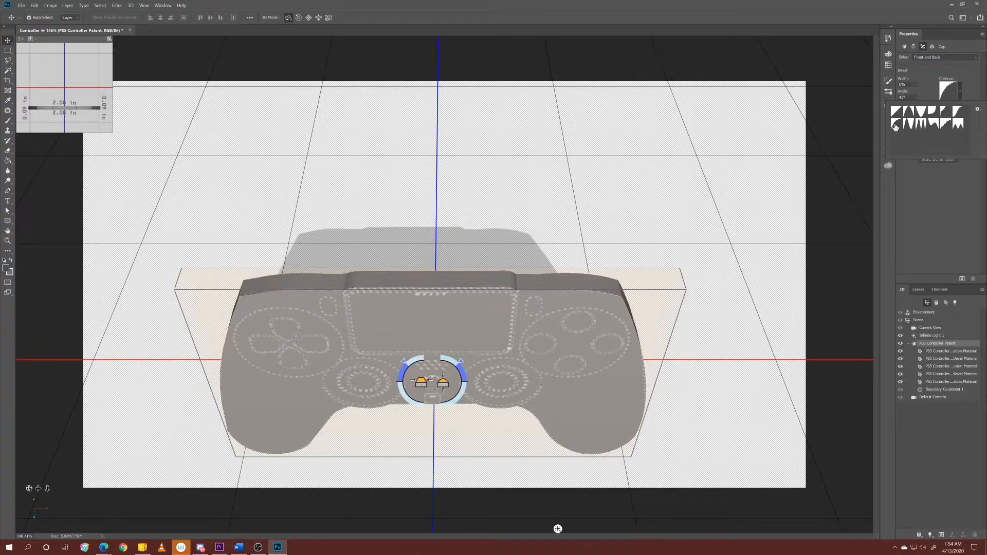
left_click(941, 75)
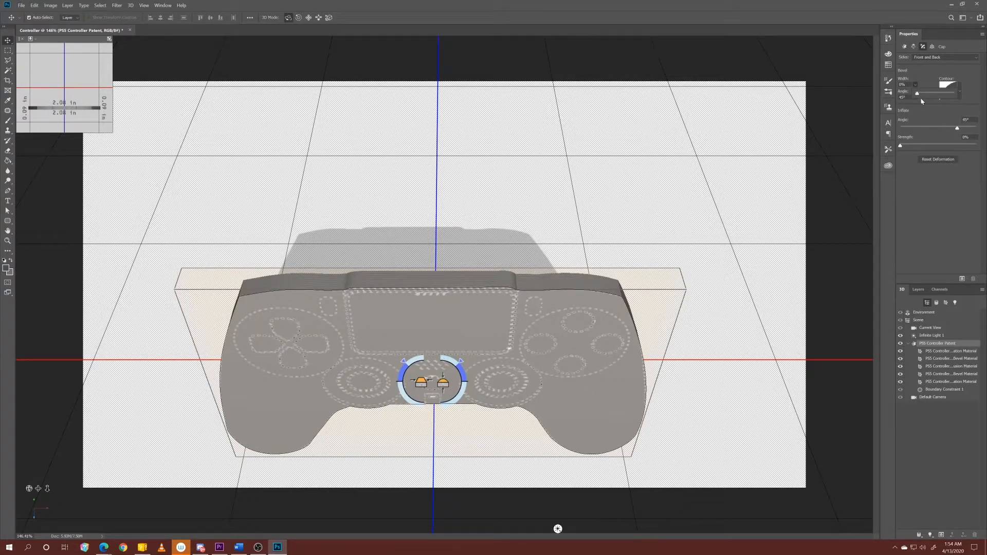
left_click_drag(919, 96, 932, 94)
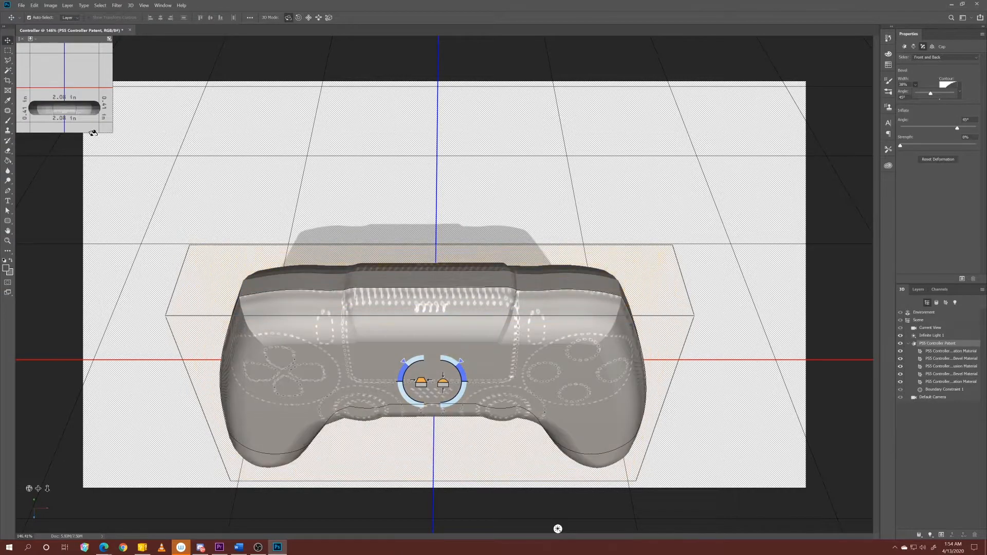
Step: Orbit around the controller model to examine its bevelled shape from above, the sides and the front
left_click_drag(557, 529, 171, 529)
left_click_drag(19, 511, 22, 493)
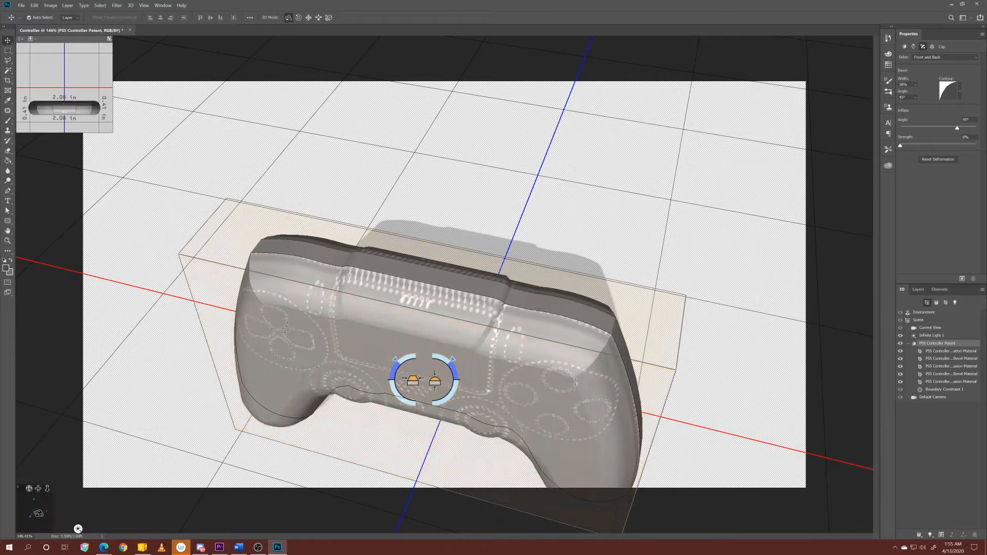
left_click_drag(78, 529, 258, 529)
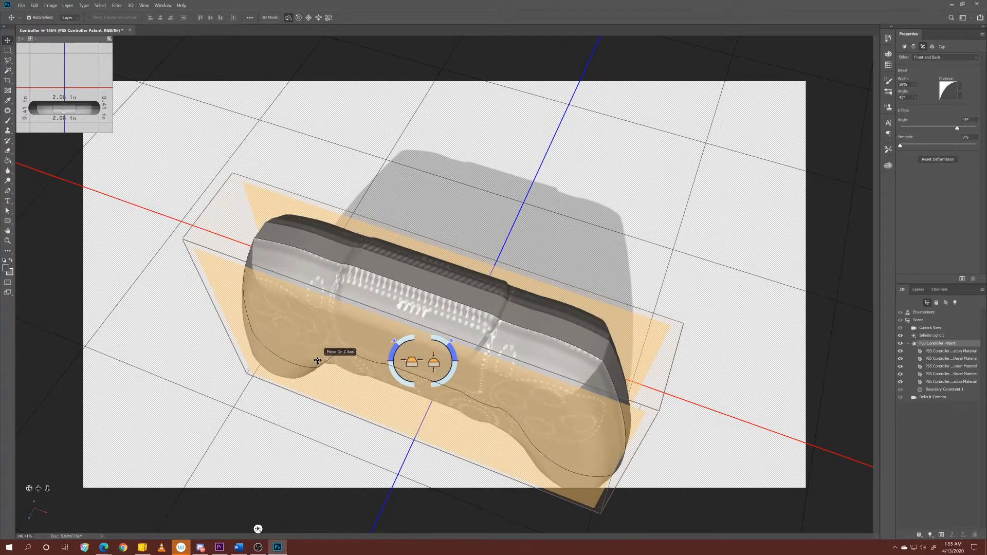
left_click_drag(29, 488, 19, 536)
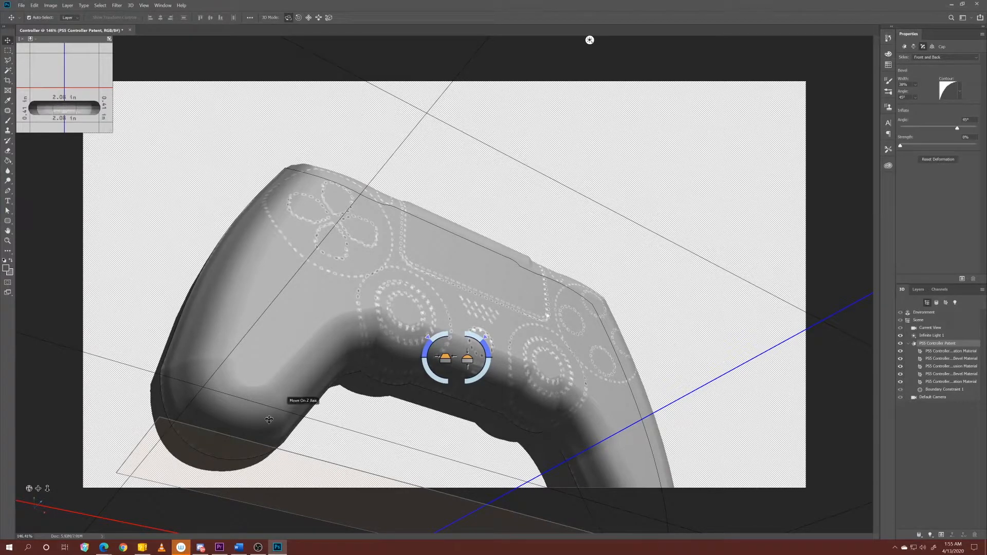
left_click_drag(29, 489, 38, 532)
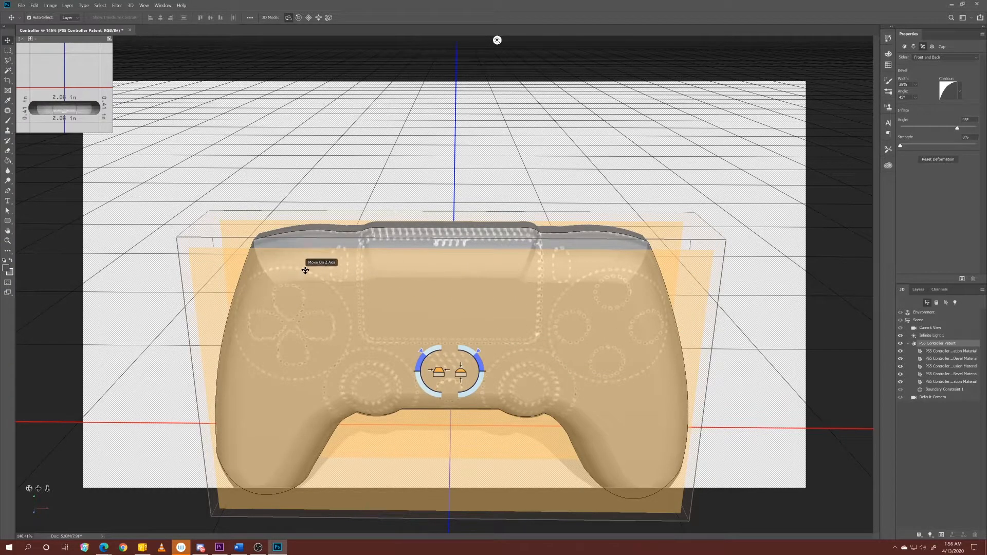
left_click_drag(29, 489, 44, 515)
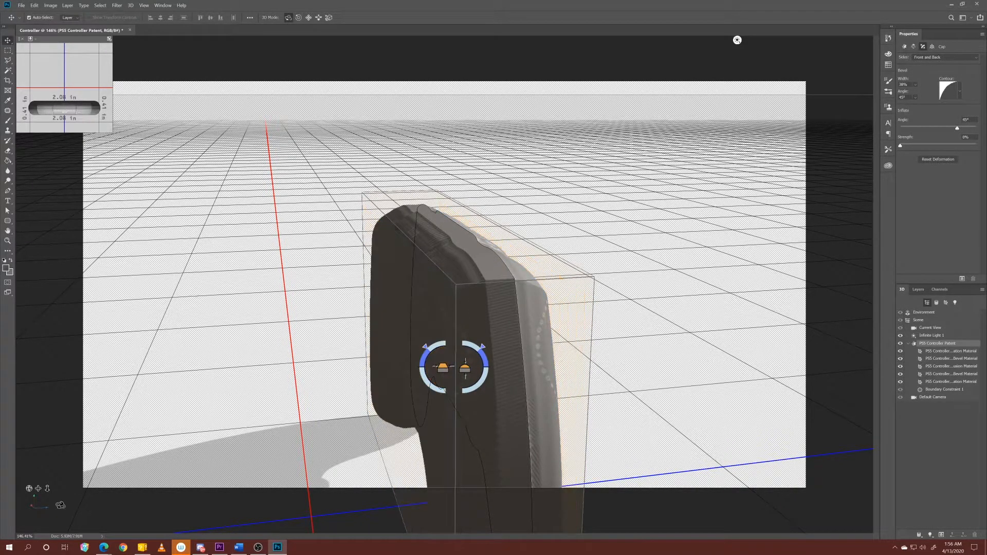
left_click_drag(49, 507, 17, 499)
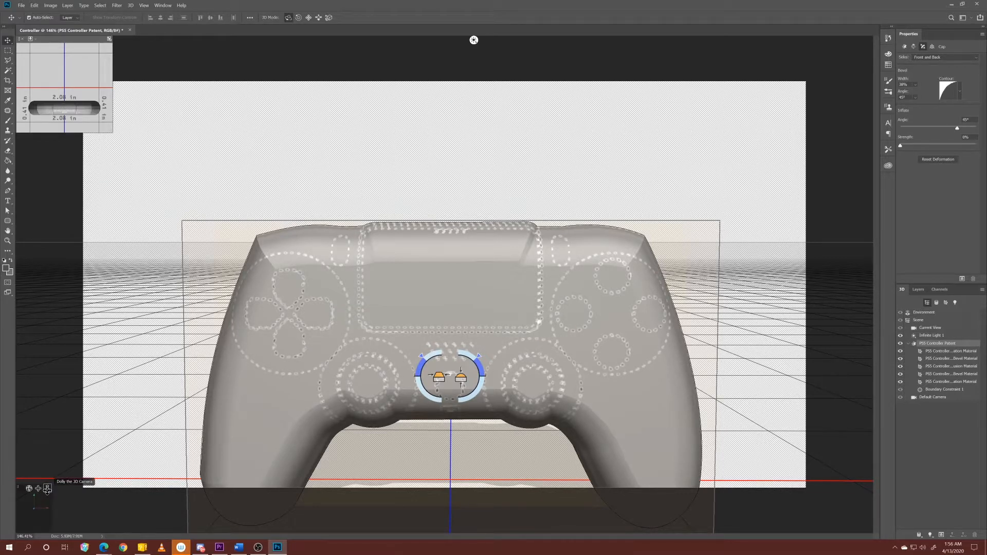
Step: Set the secondary 3D view to Front and swap it with the main view
left_click(31, 39)
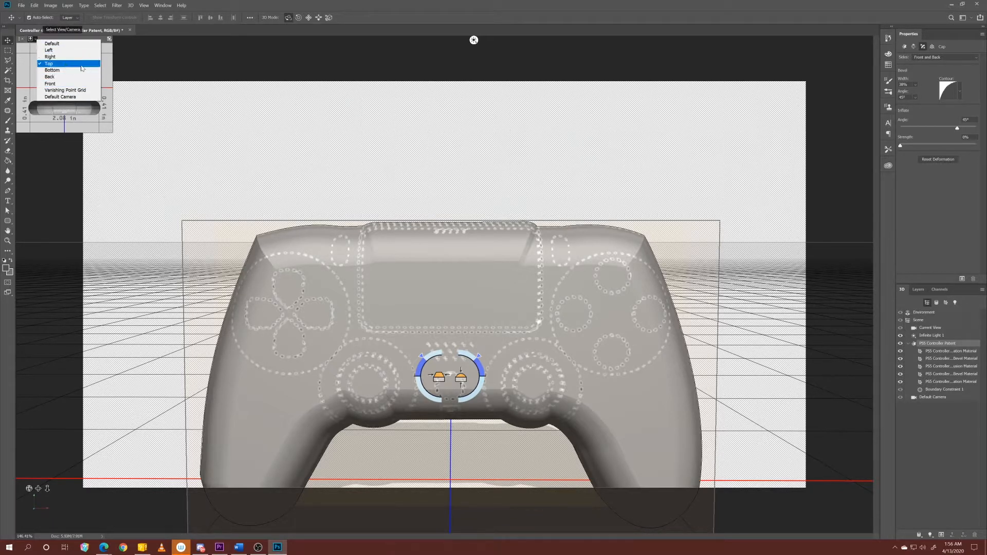
left_click(57, 84)
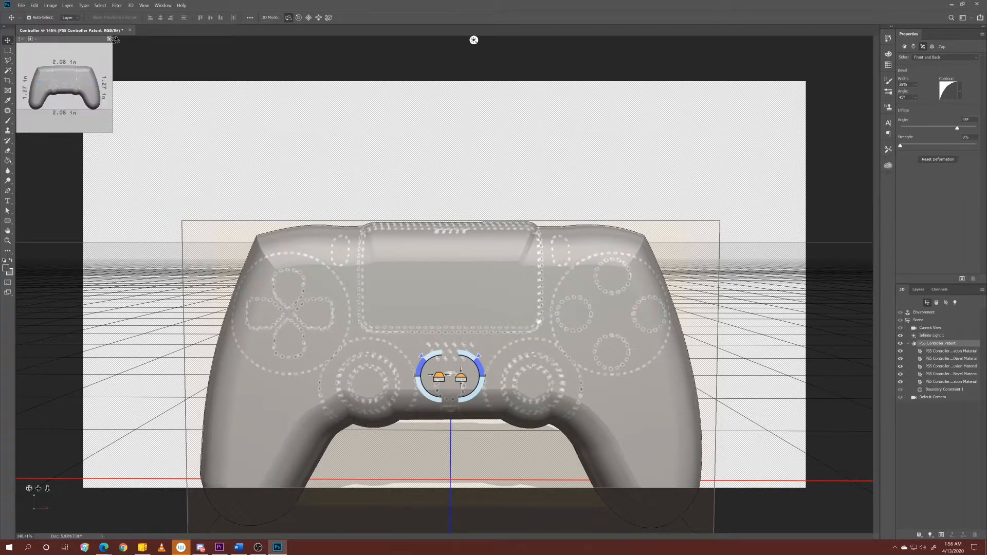
left_click(109, 40)
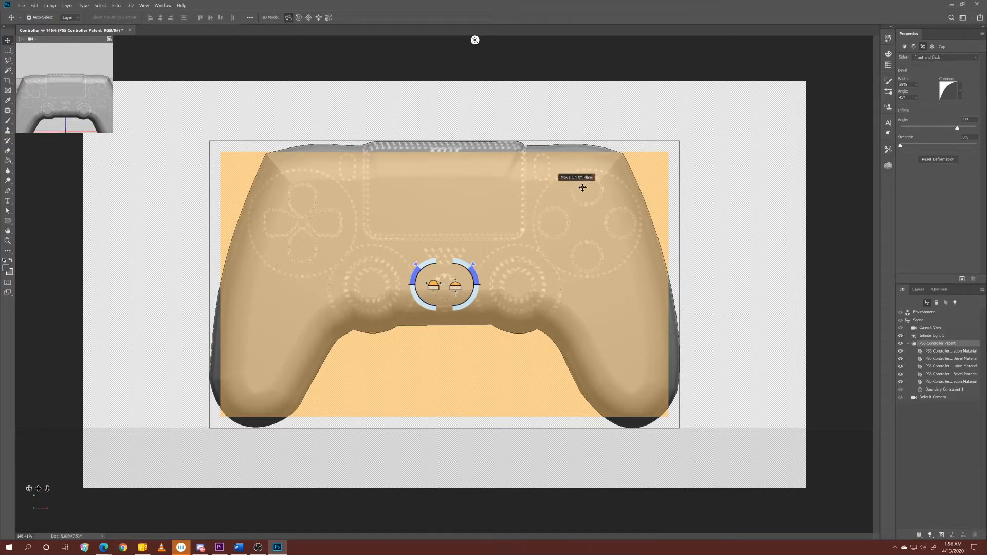
Step: Add a new empty layer above the 3D controller layer
left_click(770, 356)
left_click(918, 289)
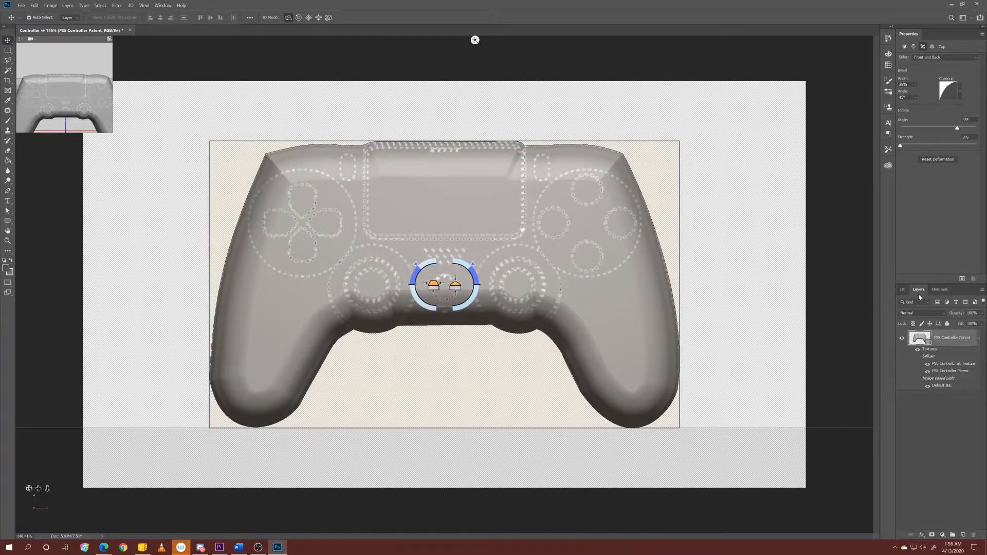
left_click(963, 535)
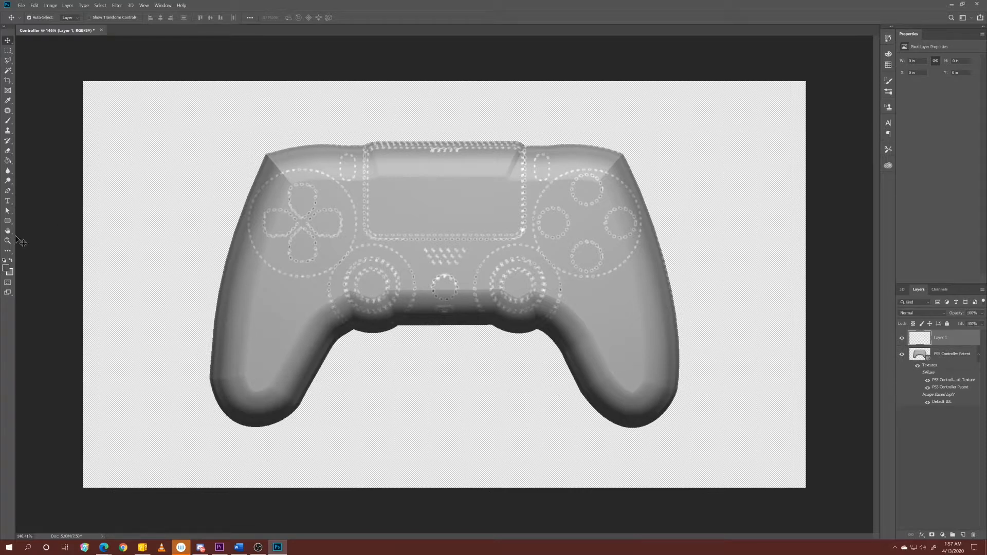
Step: Choose the Ellipse tool and set the foreground fill colour to a bright blue
left_click(12, 221)
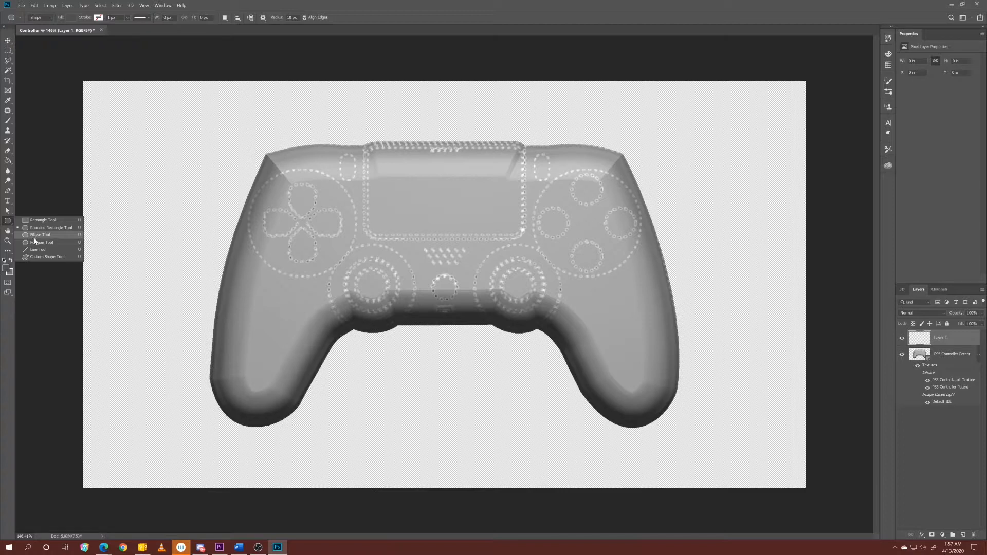
left_click(34, 235)
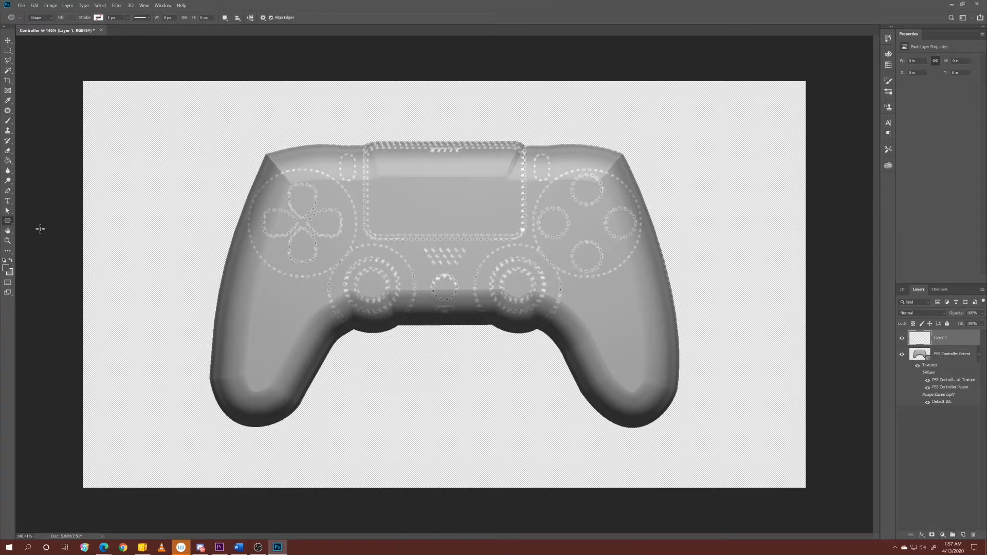
left_click(6, 268)
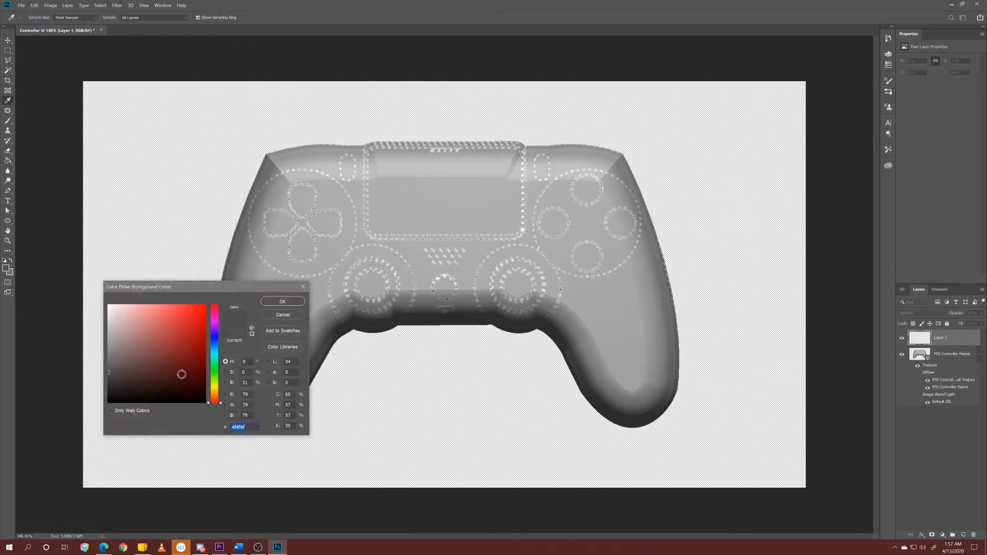
left_click(212, 343)
left_click_drag(216, 345, 212, 302)
left_click_drag(212, 346, 212, 350)
left_click(289, 300)
key("u")
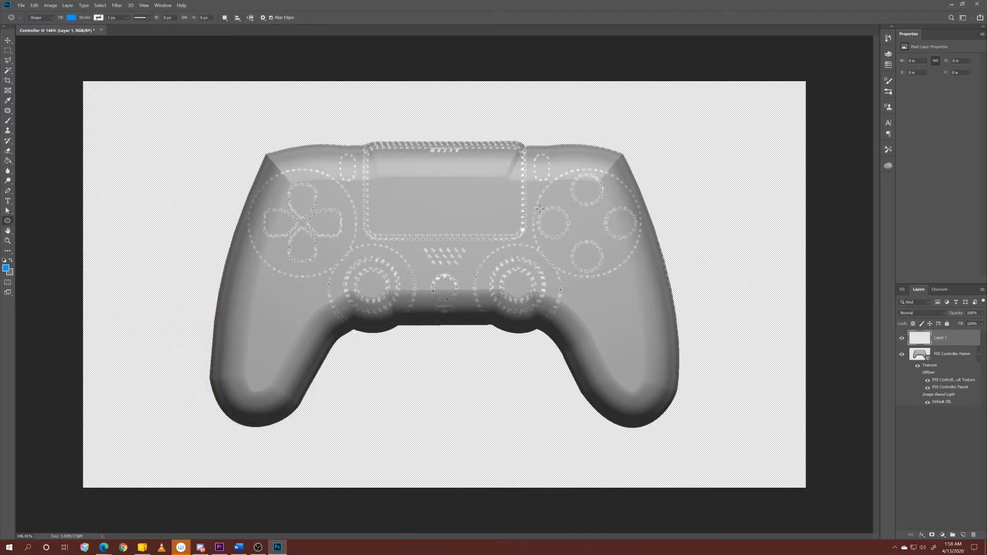
Step: Draw an 82 px blue circle over the left face button and duplicate it onto the other three face buttons
left_click_drag(537, 208, 571, 238)
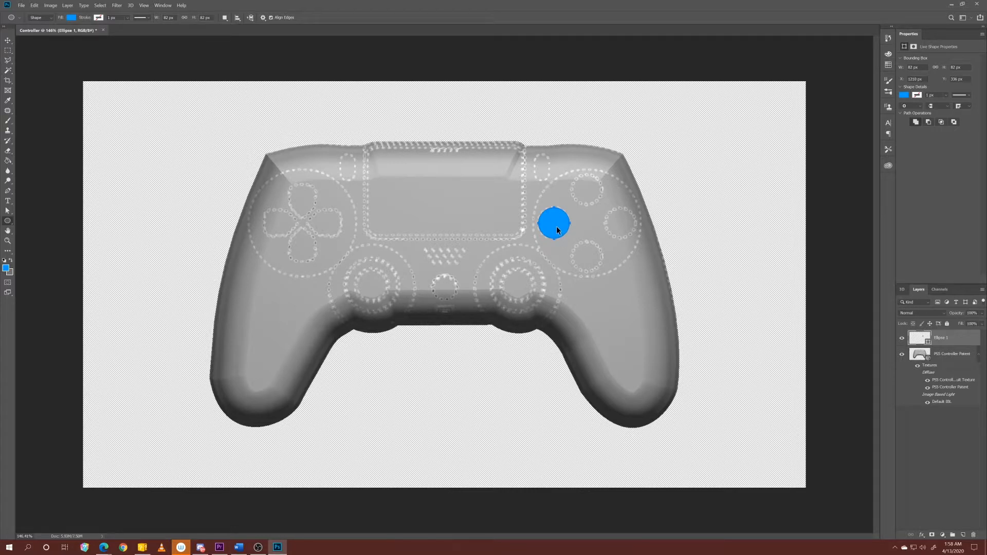
left_click_drag(556, 226, 624, 225)
left_click_drag(625, 228, 592, 265)
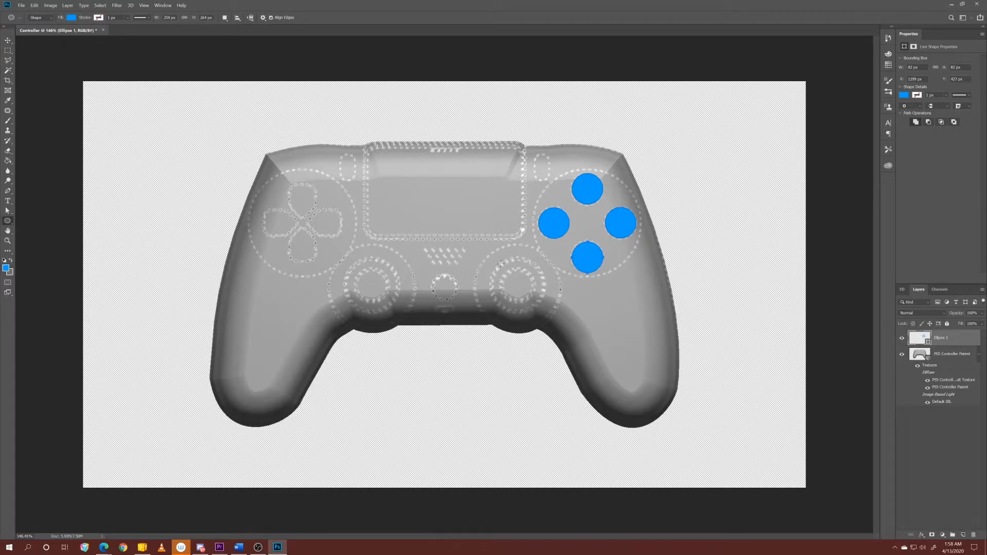
Step: Draw a blue rounded rectangle about 89 by 65 px over the left arm of the traced D-pad
left_click(9, 224)
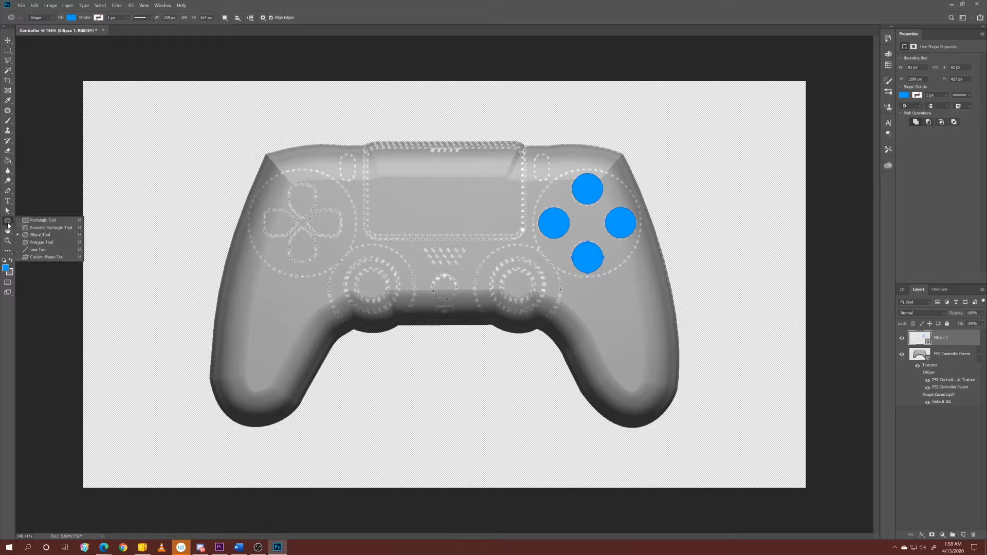
left_click(53, 229)
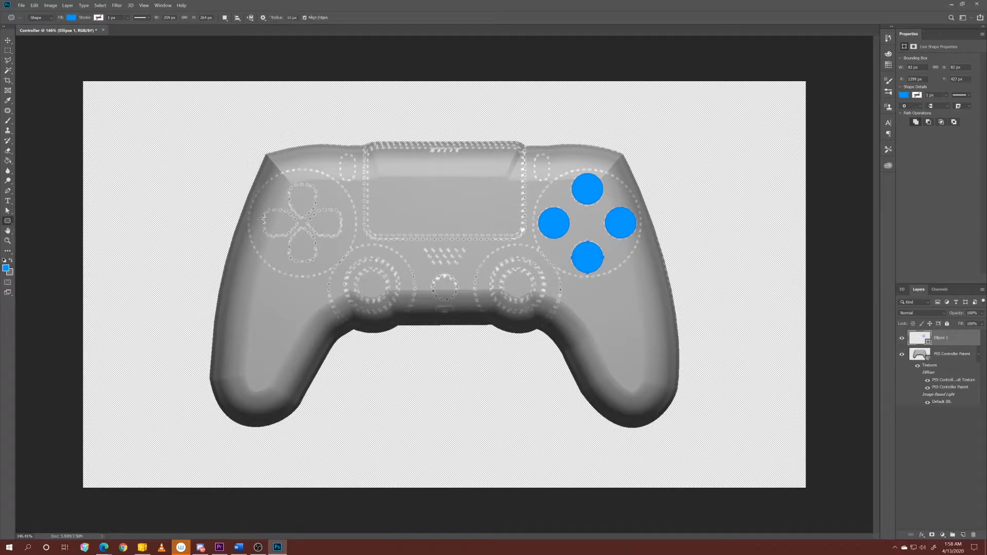
left_click_drag(266, 211, 299, 237)
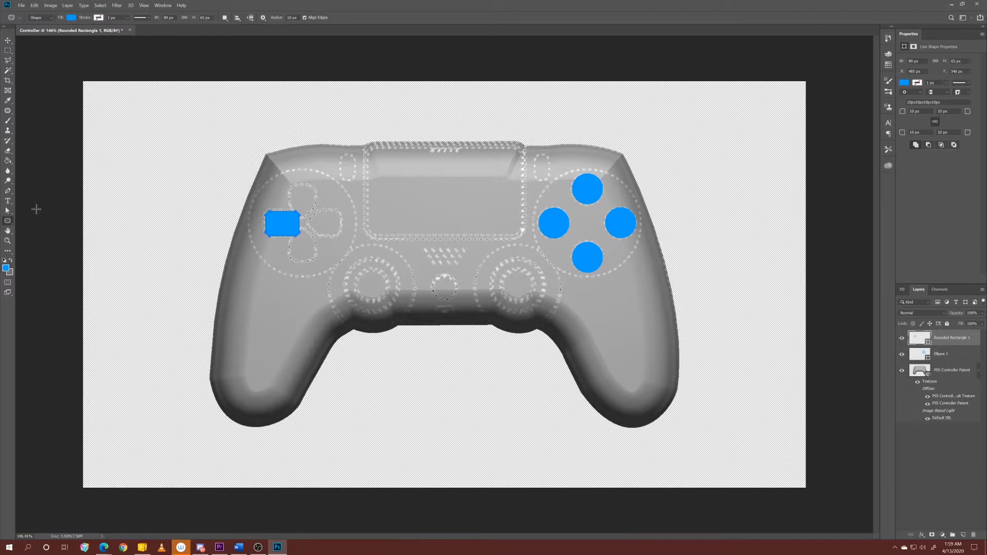
Step: Convert the D-pad rectangle into a regular path and lower its layer opacity to 9%
left_click(8, 211)
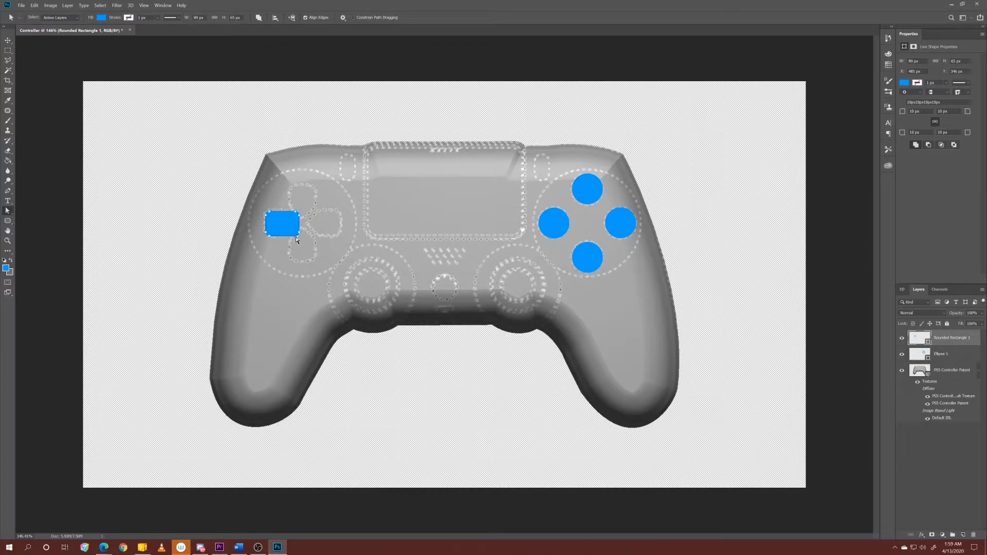
left_click(291, 236, "ctrl")
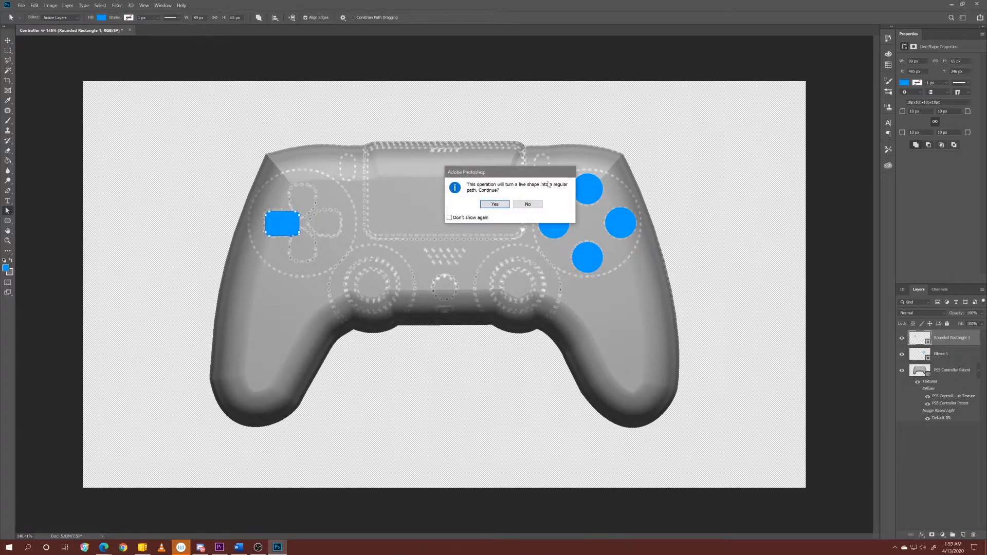
left_click(494, 206)
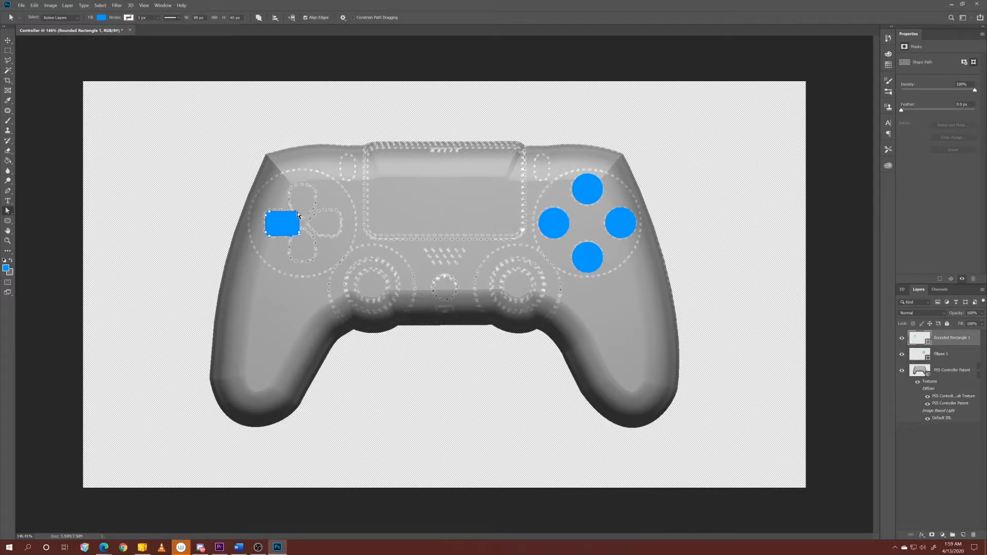
left_click(982, 314)
left_click_drag(981, 324, 948, 331)
Step: Roughly reshape the D-pad rectangle's anchor points so its inner end tapers towards the D-pad's centre
left_click_drag(295, 211, 289, 211)
left_click(288, 236)
left_click_drag(297, 225, 297, 224)
left_click(288, 211)
left_click_drag(269, 211, 269, 210)
Step: Fine-tune the anchor points of the left D-pad shape to follow the dashed outline along its edges and corners
scroll(285, 232, "up", 4)
scroll(211, 218, "up", 6)
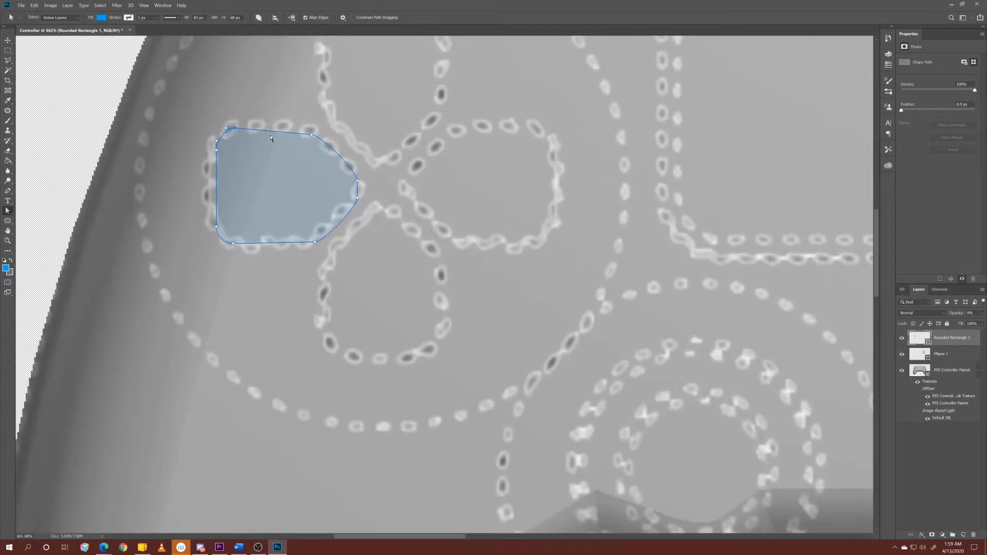
left_click_drag(234, 128, 233, 131)
left_click(310, 134)
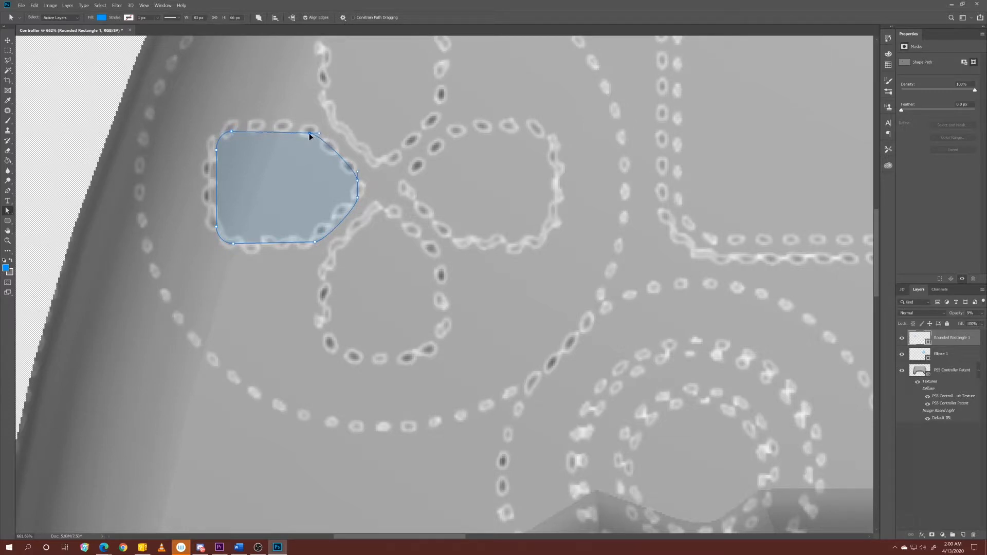
left_click_drag(358, 180, 358, 193)
left_click(358, 198)
left_click_drag(319, 243, 314, 241)
left_click_drag(232, 242, 216, 219)
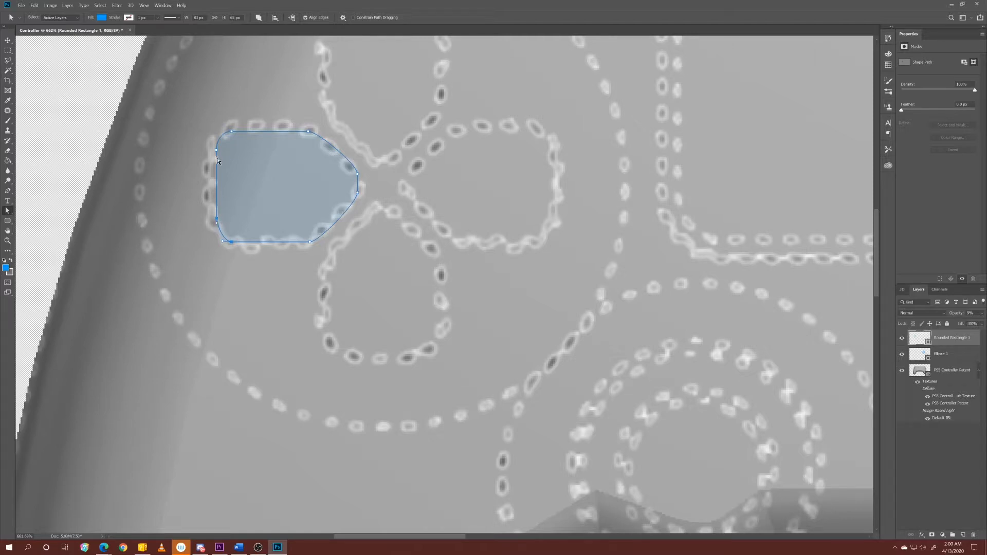
left_click_drag(216, 152, 212, 151)
left_click_drag(216, 221, 215, 220)
left_click_drag(213, 223, 213, 224)
Step: Restore the D-pad shape layer's opacity to 100%
scroll(312, 230, "down", 5)
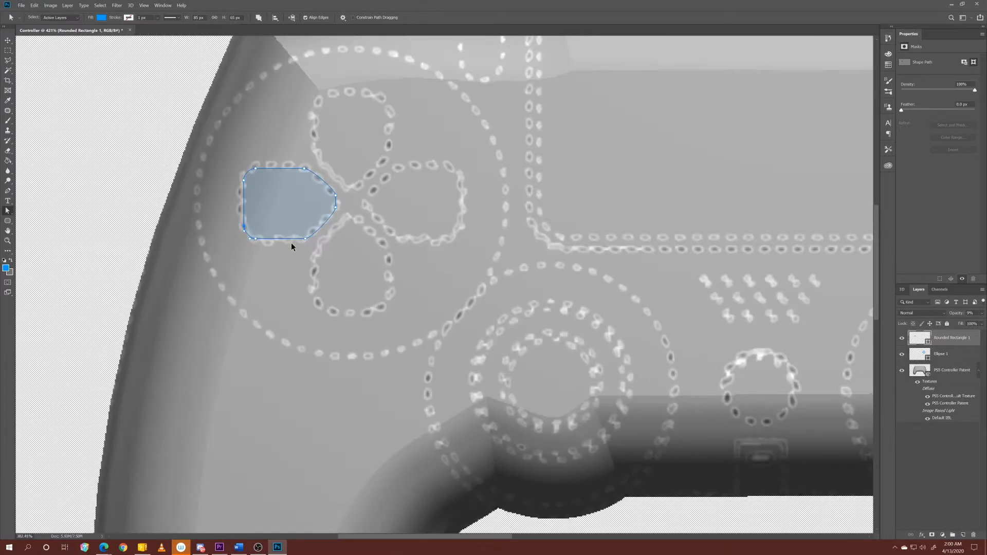
scroll(269, 220, "down", 2)
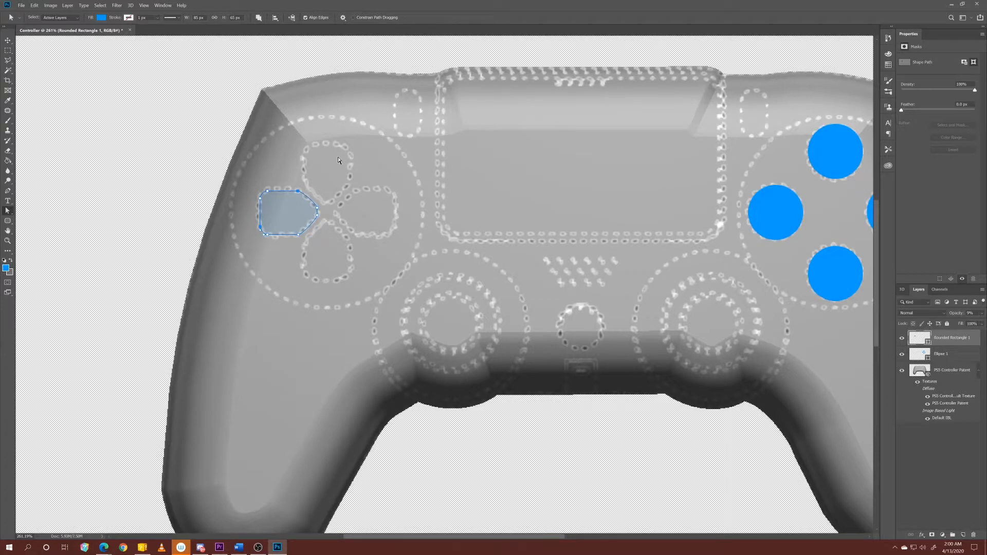
scroll(298, 194, "down", 1)
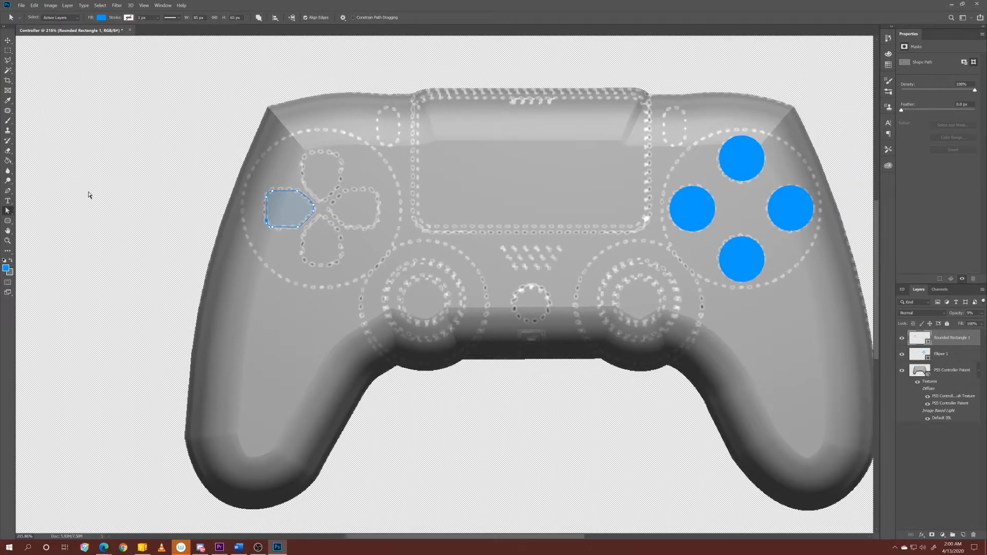
left_click(978, 325)
left_click_drag(949, 322, 981, 323)
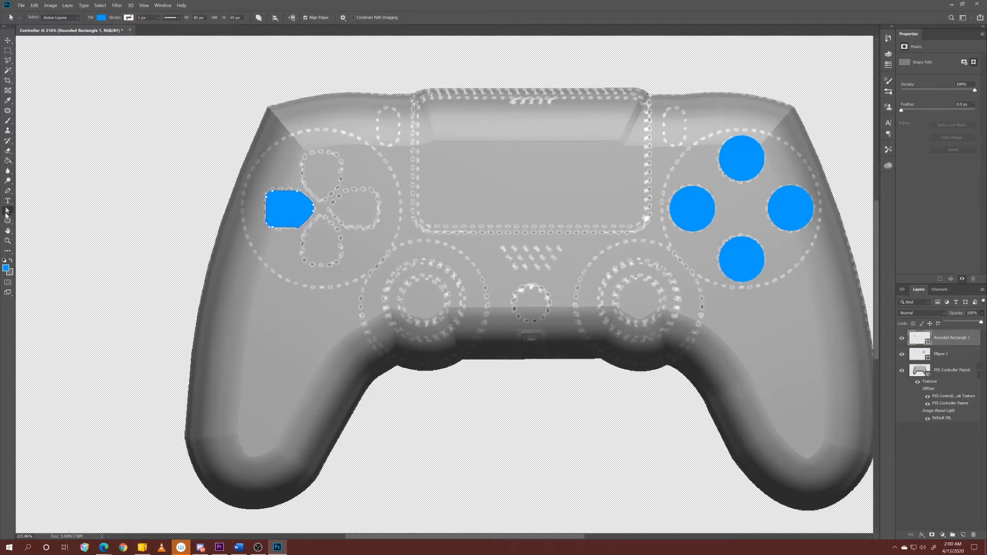
Step: Duplicate the left D-pad shape onto the right arm, rotate the copy about 180° and align it with the outline
left_click(8, 220)
left_click_drag(287, 214, 357, 213)
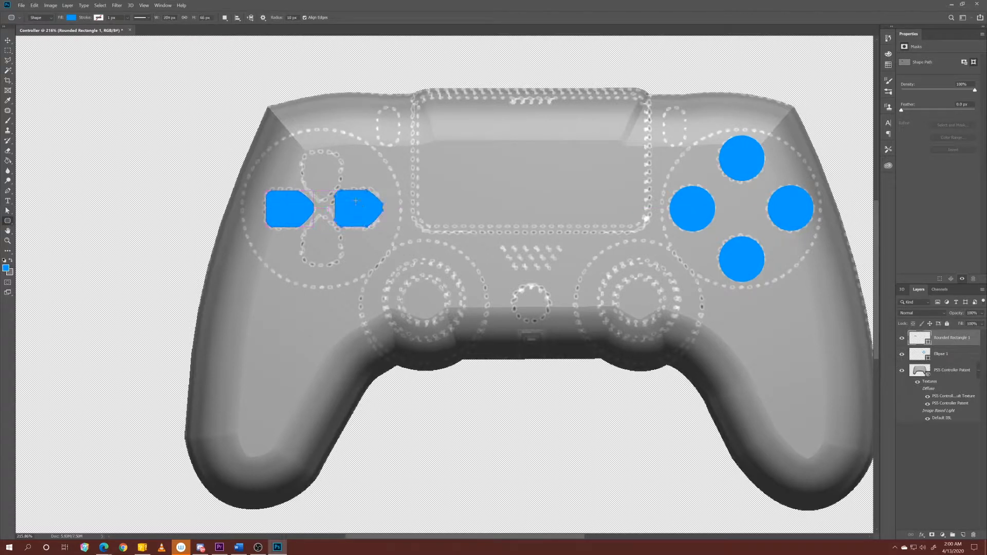
key("ctrl+t")
left_click_drag(394, 177, 302, 259)
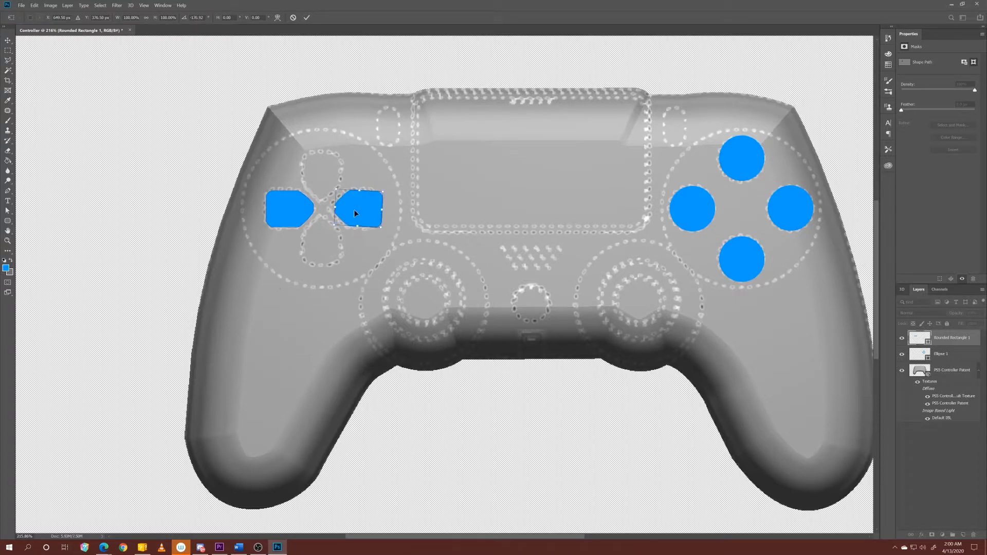
left_click_drag(390, 192, 347, 213)
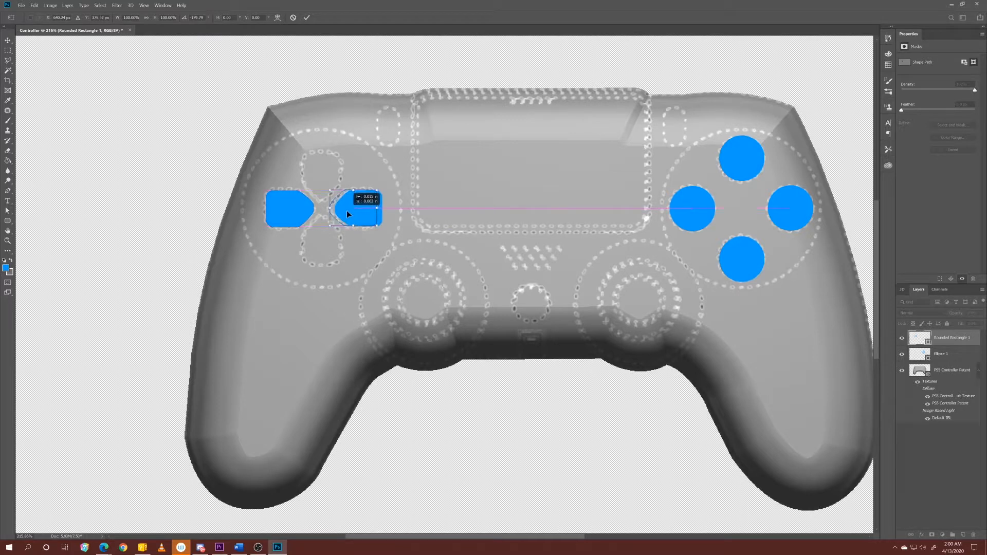
scroll(363, 211, "up", 1)
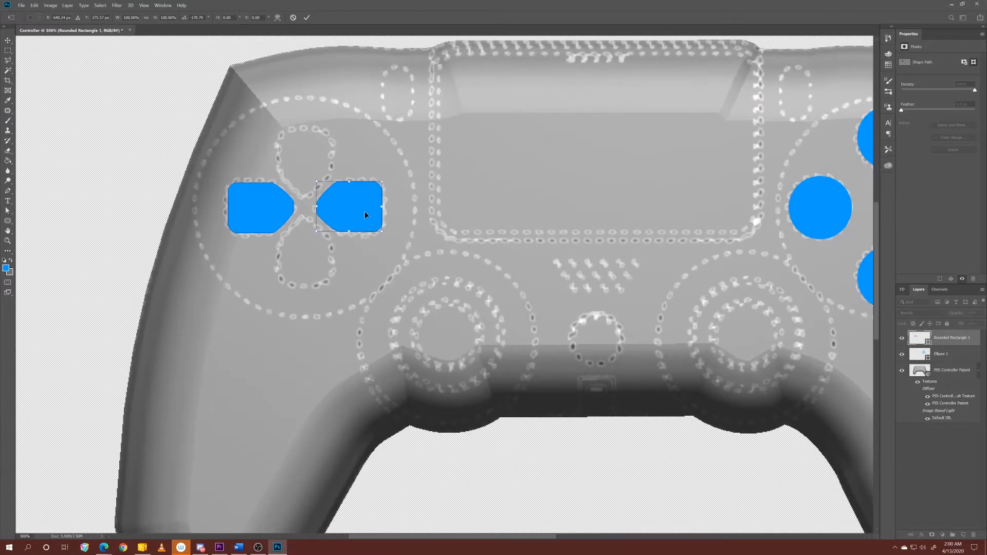
Step: Duplicate the right D-pad shape onto the upper arm and rotate the copy so its tapered end points down
left_click(7, 222)
left_click_drag(331, 203, 308, 167)
key("ctrl+t")
left_click_drag(374, 95, 265, 95)
Step: Duplicate the upper D-pad shape onto the lower arm and rotate the copy 180° so its tapered end points up
left_click_drag(312, 159, 303, 260)
key("Return")
key("ctrl+t")
left_click_drag(353, 286, 225, 177)
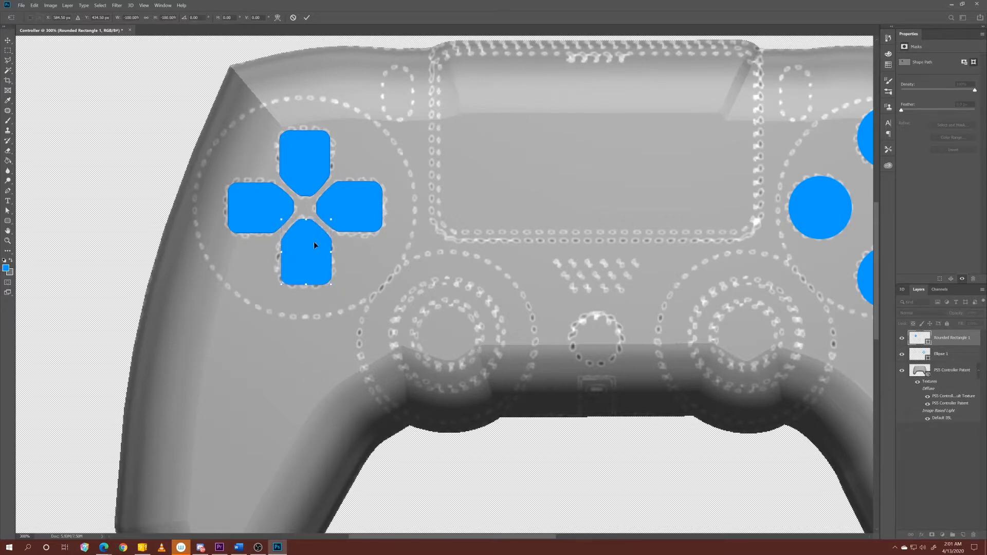
key("Return")
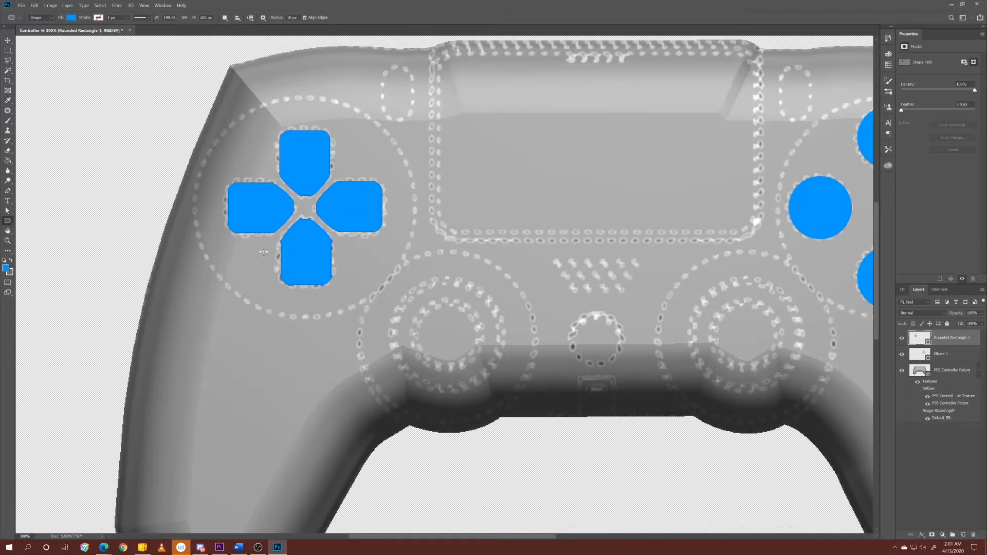
Step: Draw a rounded rectangle about 34 by 59 px over the small button outline between the D-pad and touchpad
scroll(336, 272, "down", 3)
scroll(336, 272, "down", 2)
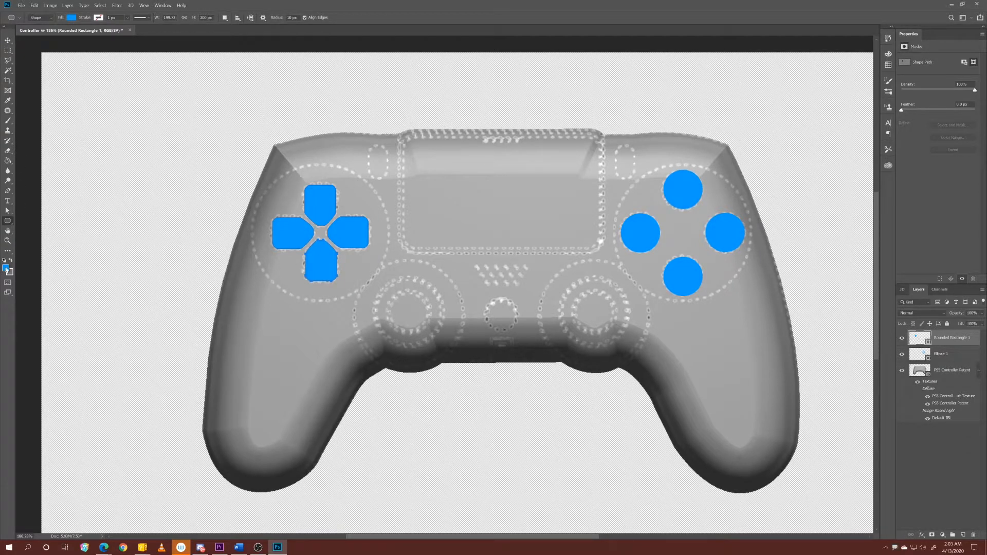
right_click(9, 223)
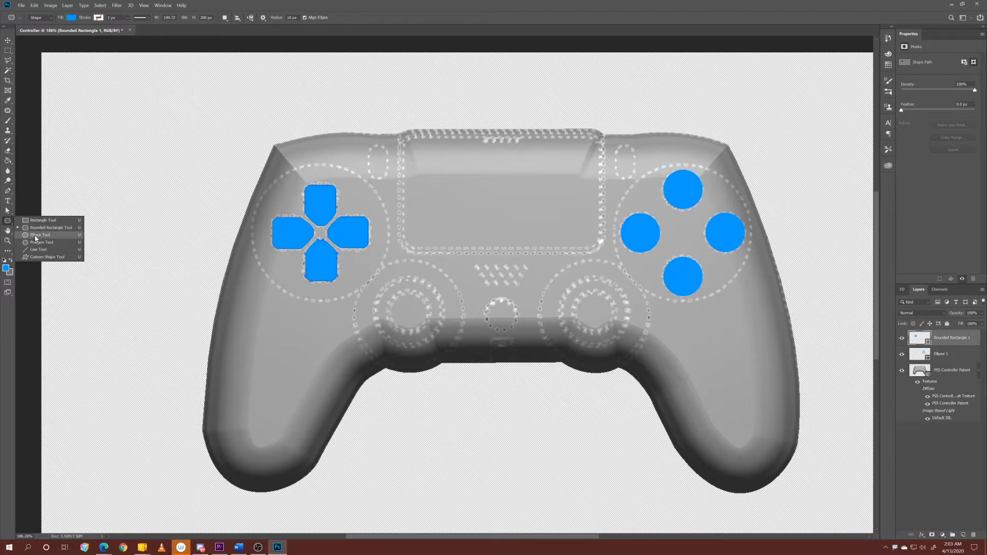
left_click(31, 229)
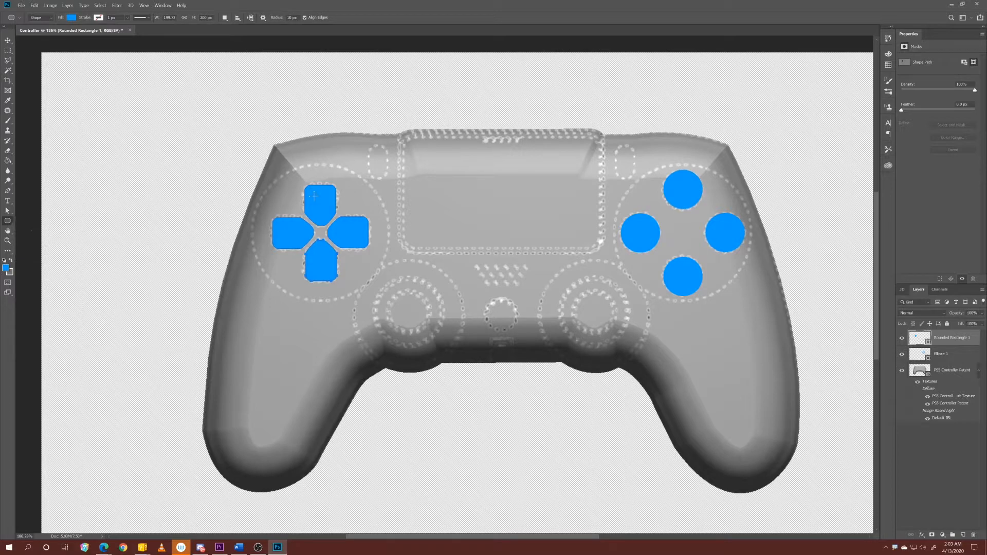
scroll(375, 167, "up", 8)
scroll(375, 167, "up", 2)
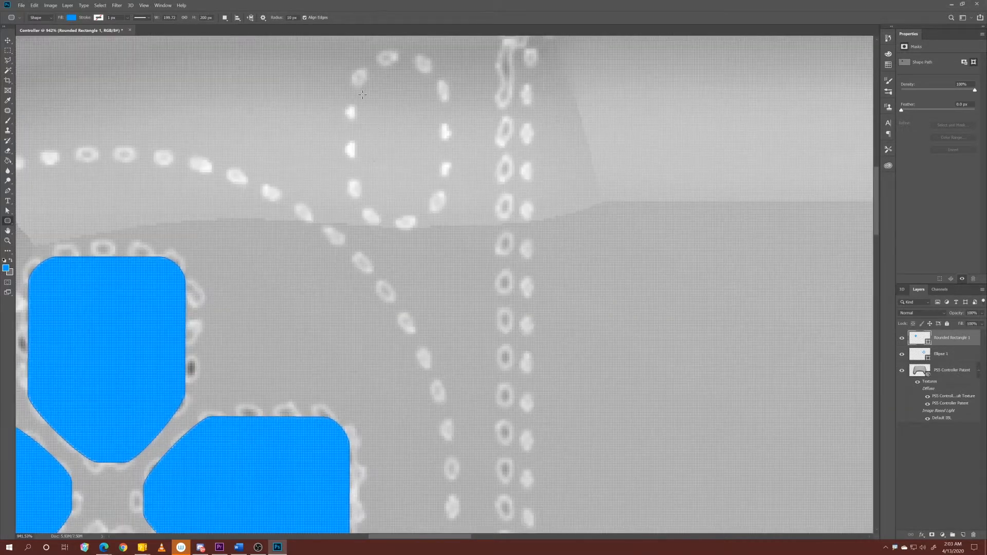
scroll(362, 123, "up", 1)
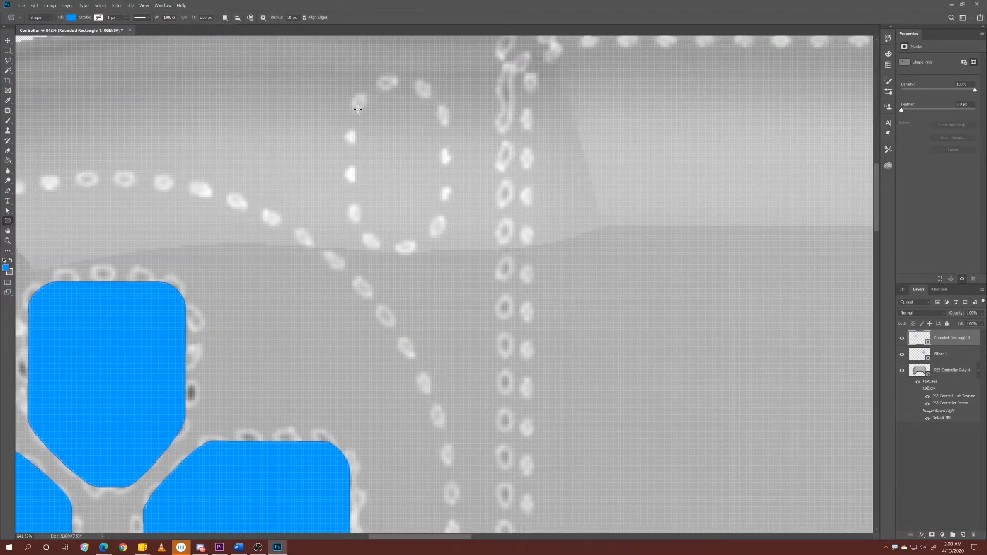
left_click_drag(358, 99, 438, 240)
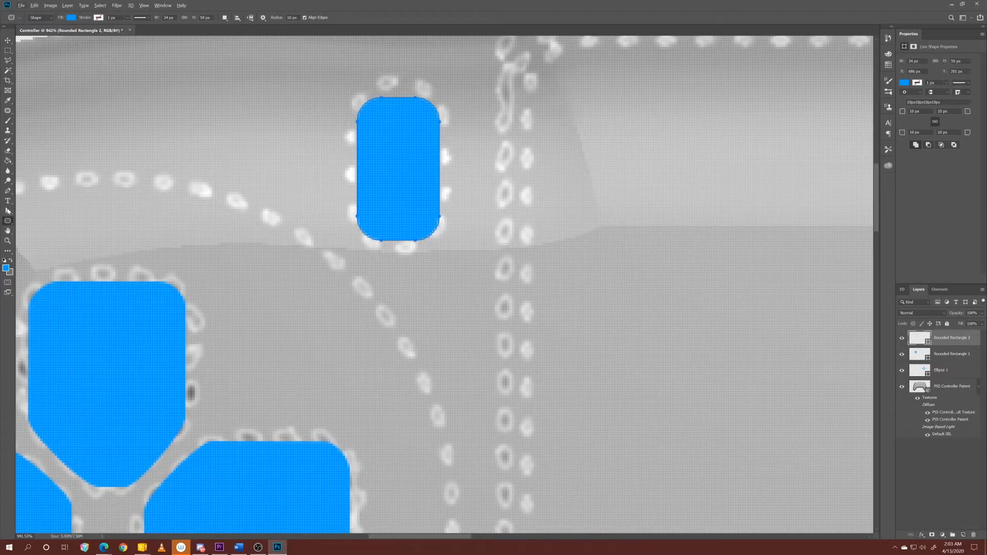
Step: Convert the small button to a regular path and raise its top anchor points into a rounder end
left_click(7, 210)
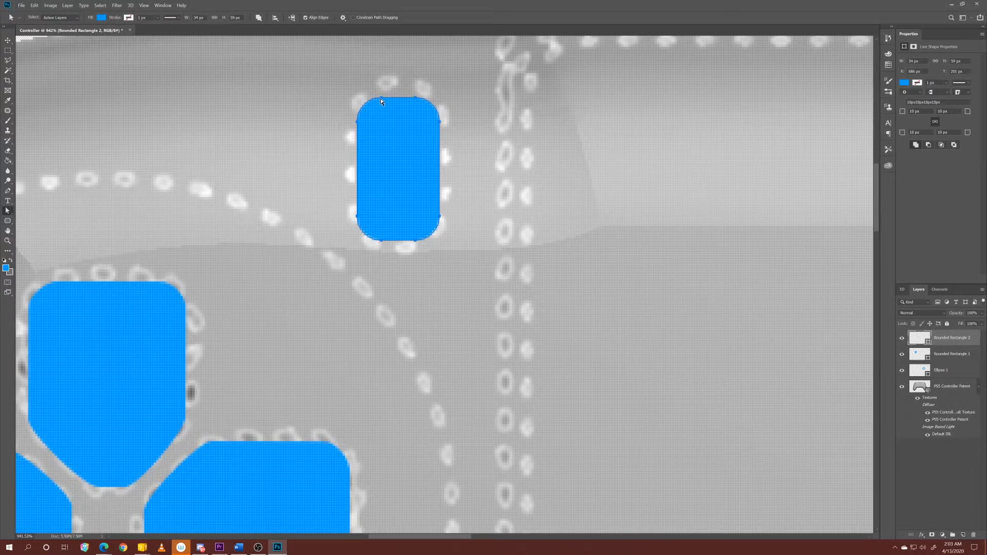
left_click_drag(381, 102, 383, 88)
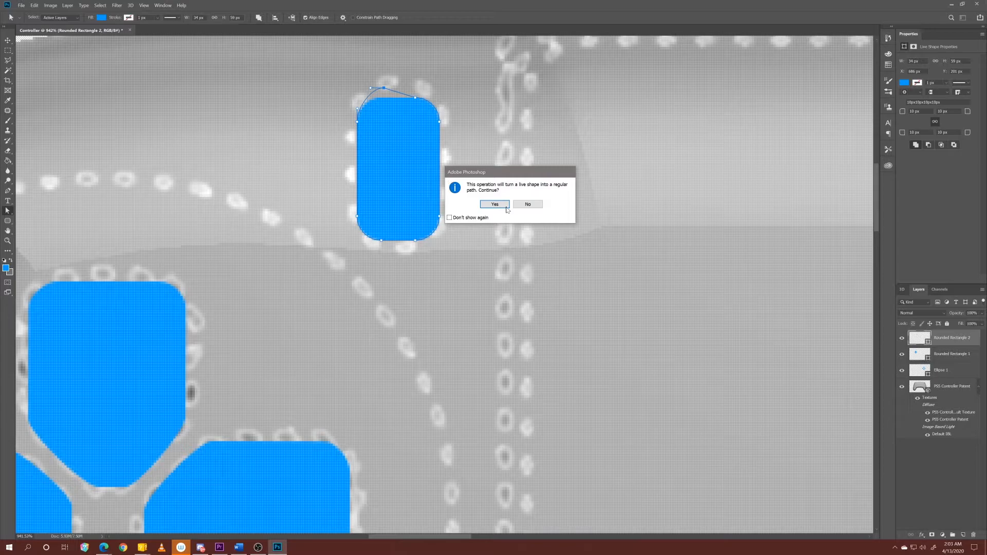
left_click(505, 207)
scroll(411, 102, "up", 2)
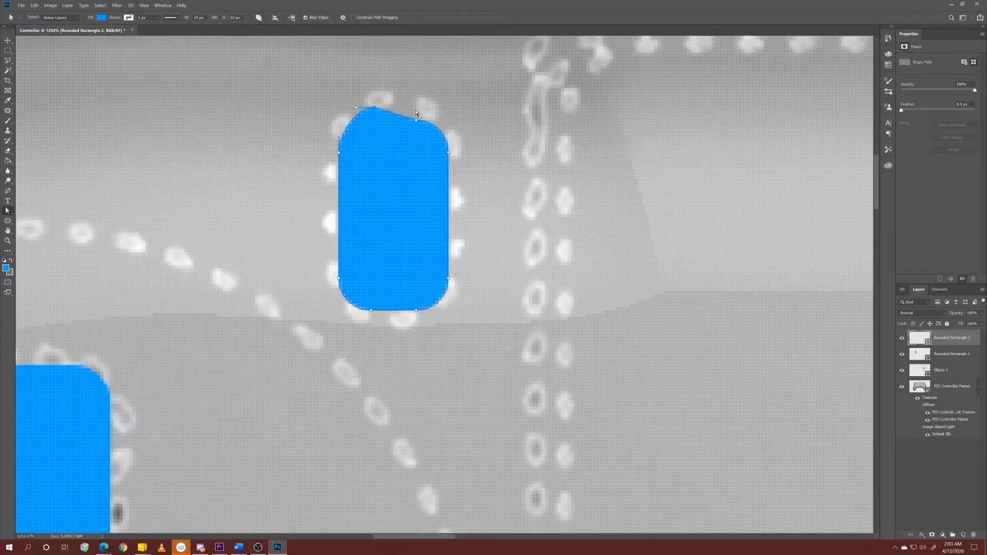
scroll(416, 111, "up", 1)
left_click_drag(416, 132, 419, 128)
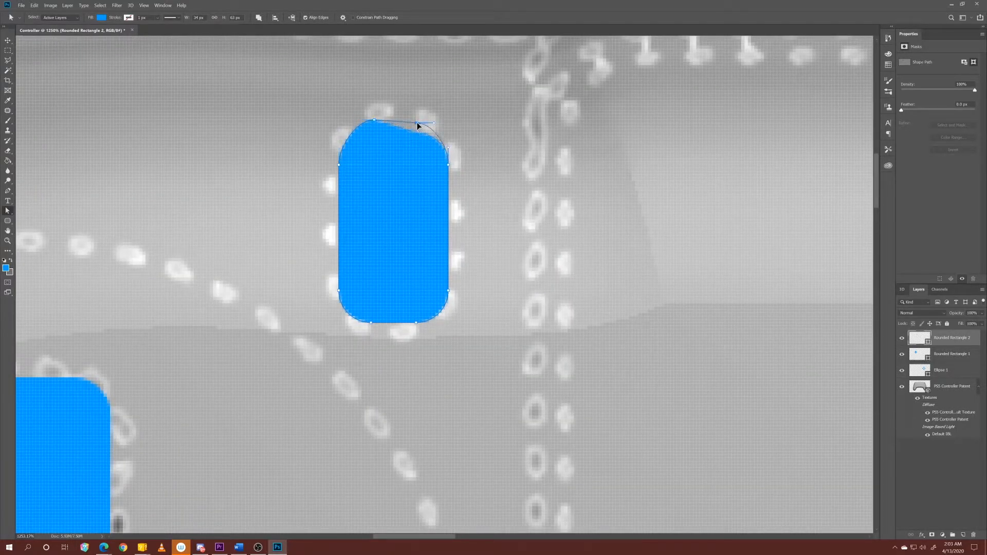
left_click_drag(407, 119, 403, 119)
left_click(377, 122)
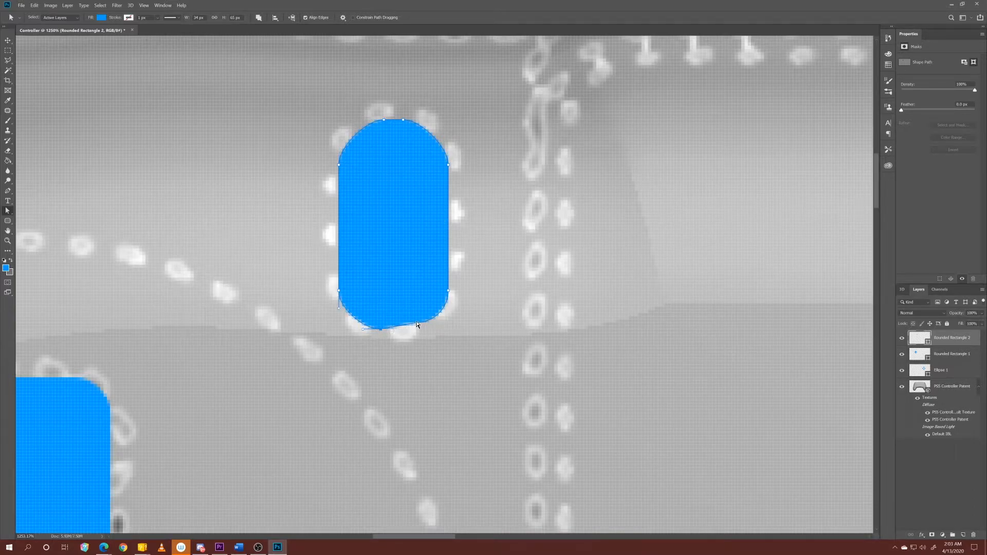
Step: Move the small button's lower anchor points to round its bottom end along the dashed outline
left_click_drag(416, 322, 400, 329)
left_click(380, 333)
left_click(340, 292)
left_click_drag(340, 288, 340, 286)
Step: Extend the curve handles of the small button's top anchor points to smooth its upper corners
left_click(384, 120)
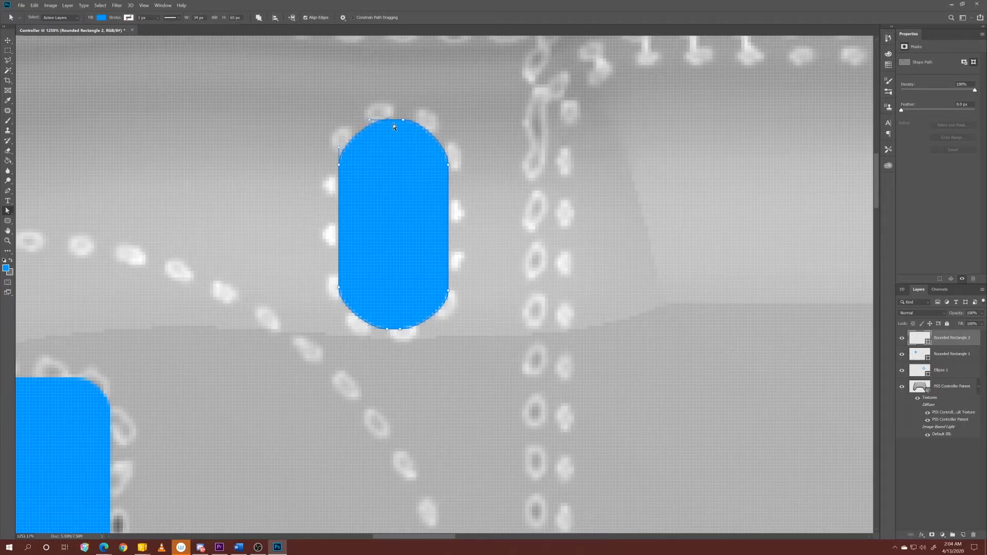
left_click_drag(370, 121, 365, 121)
left_click(404, 120)
left_click_drag(419, 123, 424, 123)
Step: Duplicate the small button onto the matching outline on the other side of the touchpad, level with the original
scroll(399, 353, "down", 2)
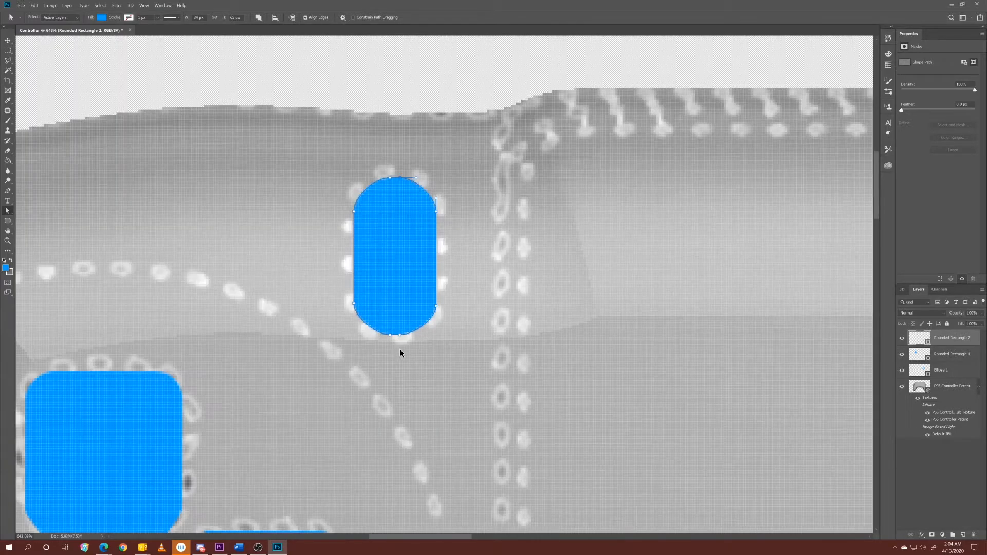
scroll(399, 352, "down", 4)
scroll(516, 382, "down", 1)
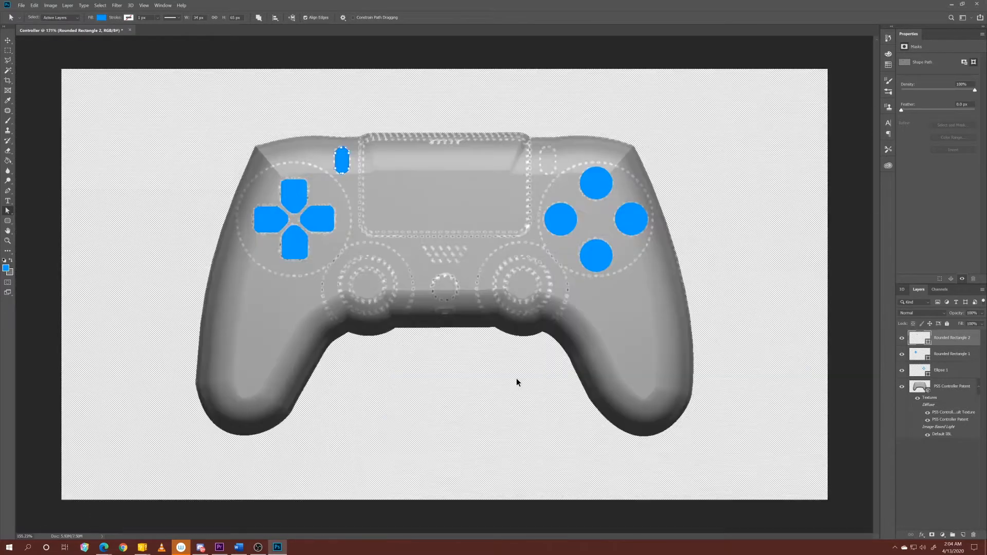
left_click(8, 221)
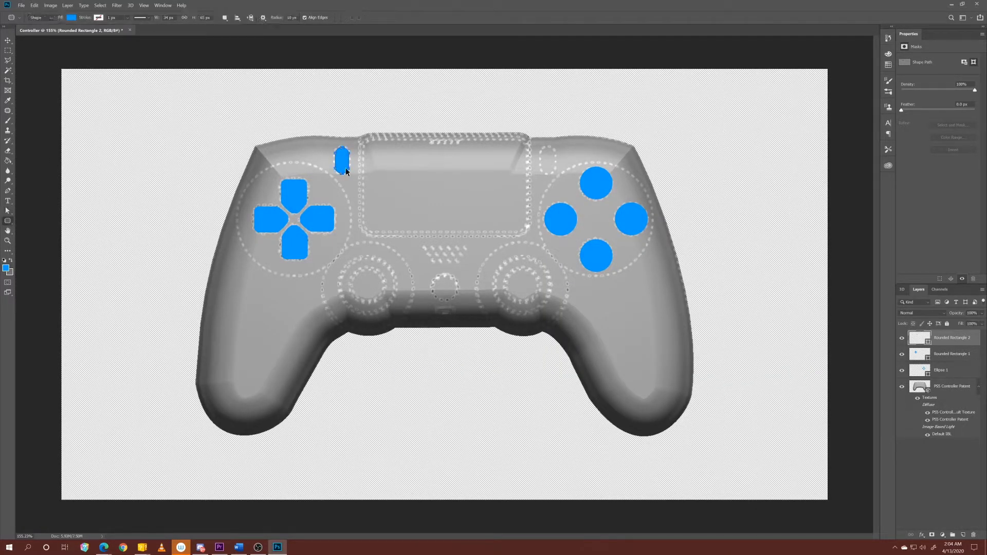
left_click_drag(342, 164, 550, 164)
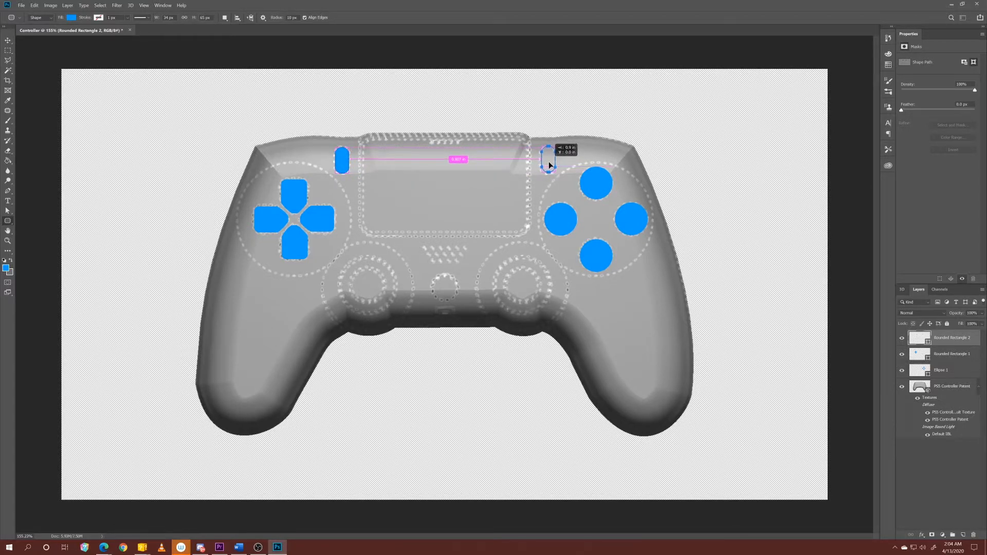
Step: Set the copied small button on its outline and create a 3D extrusion from the selected Rounded Rectangle 2 layer
left_click_drag(547, 161, 547, 162)
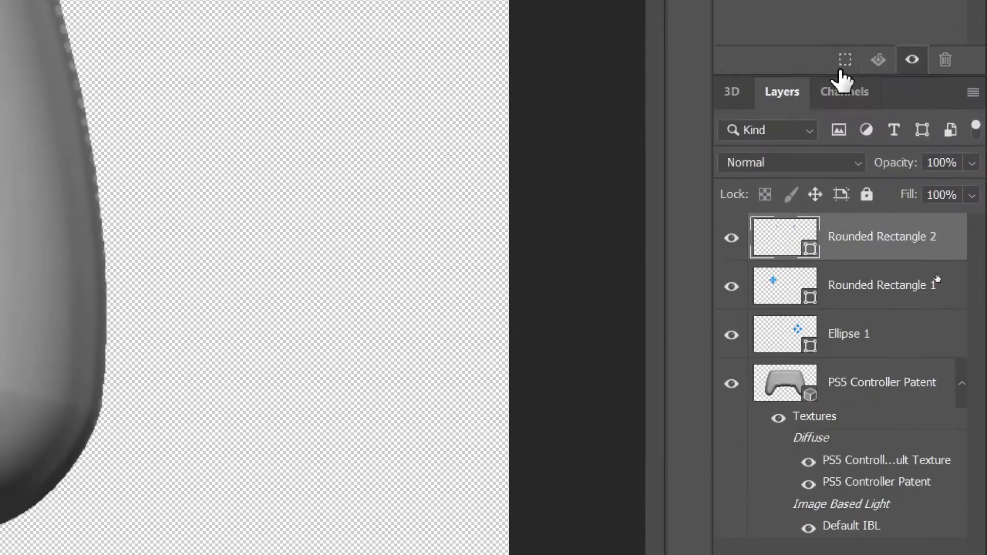
left_click(725, 120)
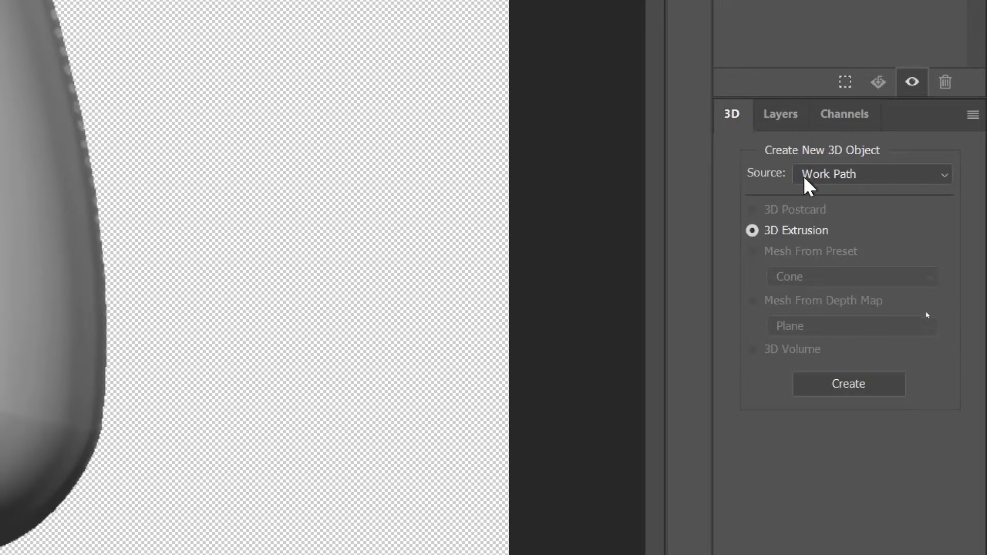
left_click(828, 169)
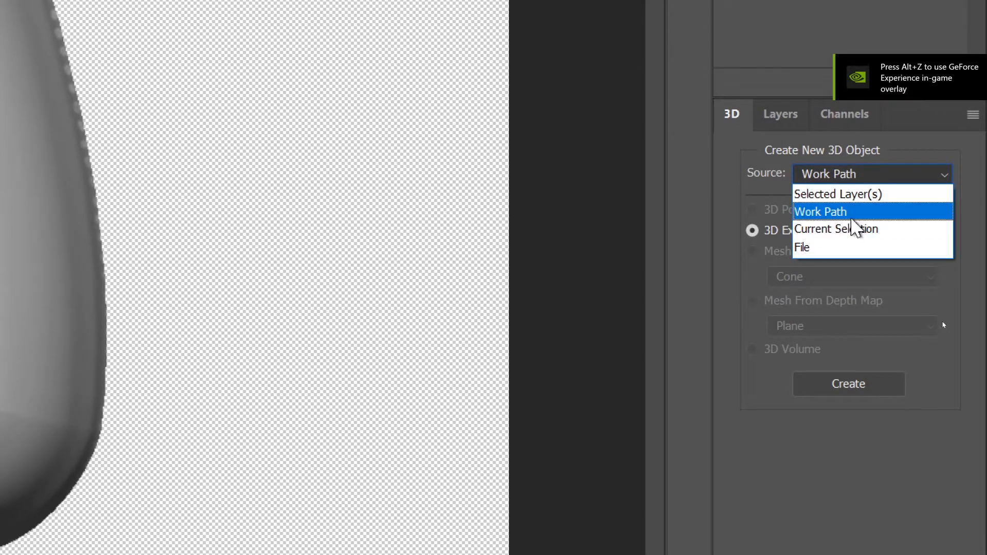
left_click(858, 199)
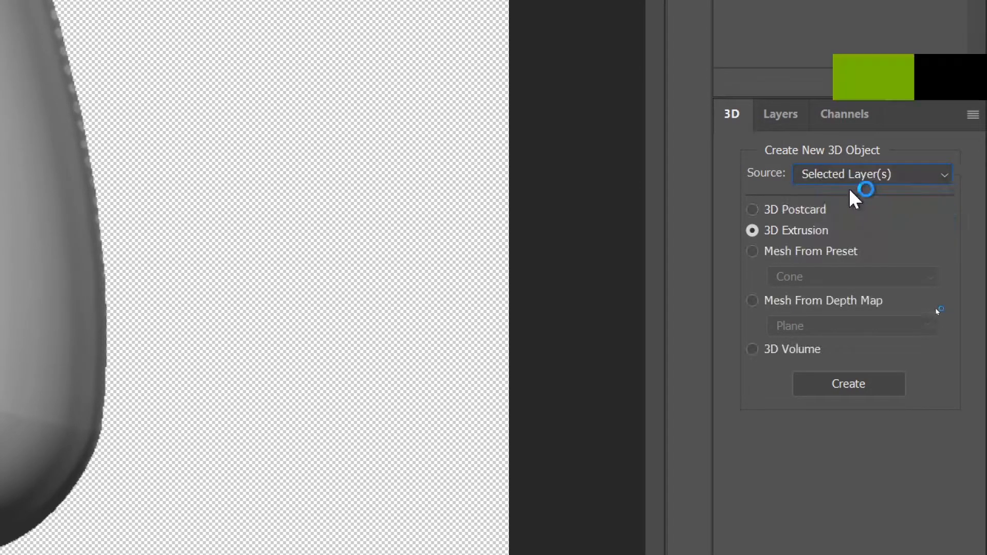
left_click(776, 126)
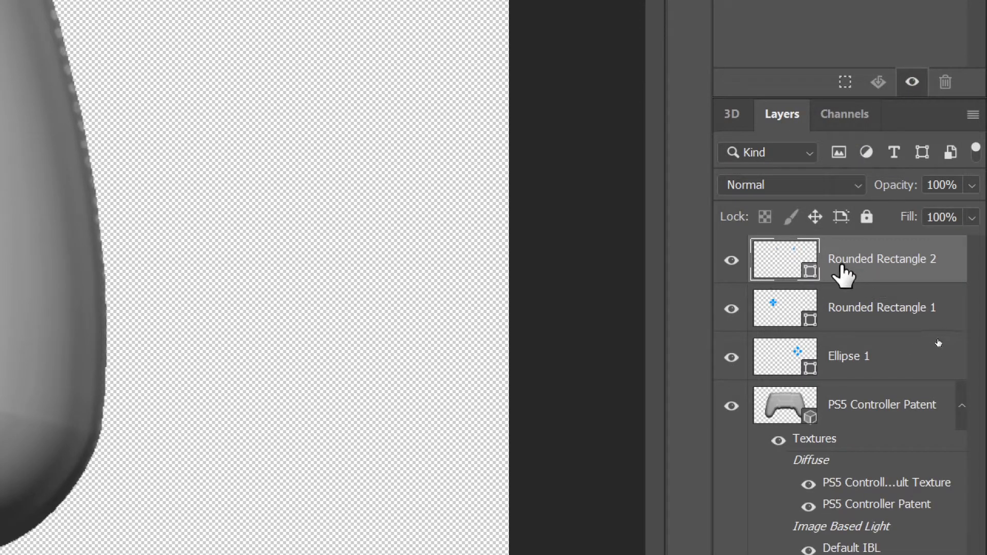
left_click(731, 115)
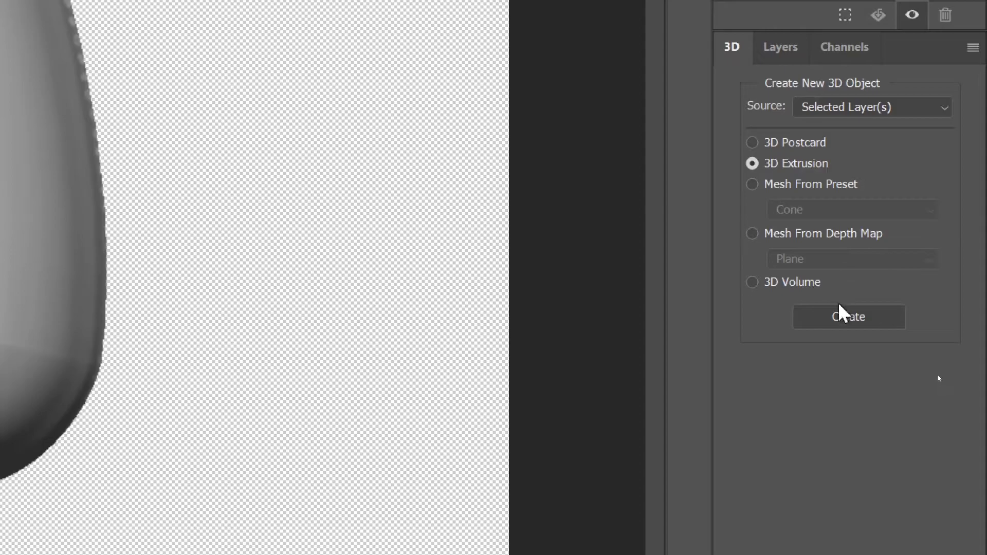
left_click(843, 317)
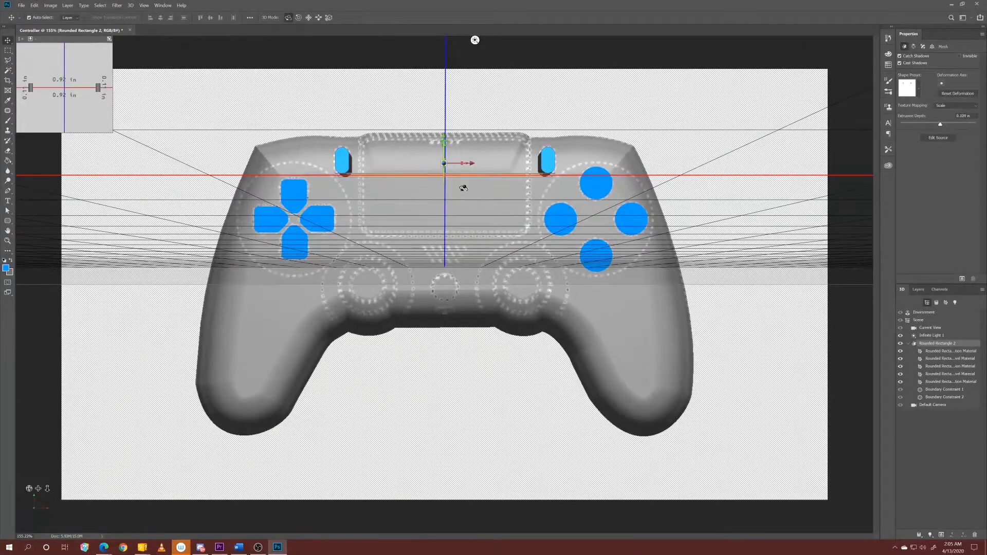
Step: Set the extrusion depth of the two small buttons beside the touchpad to 0.074 in
left_click_drag(29, 513, 32, 520)
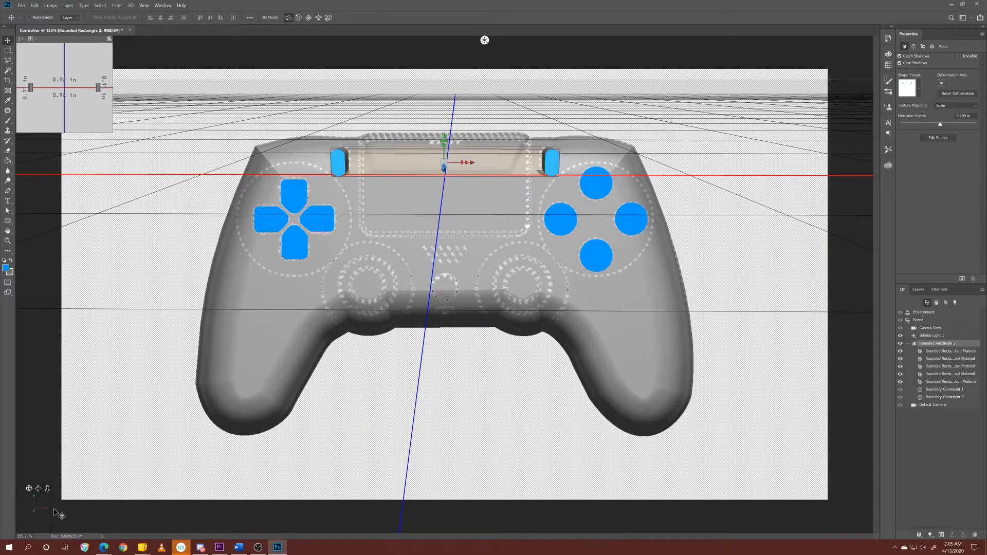
key("ctrl+z")
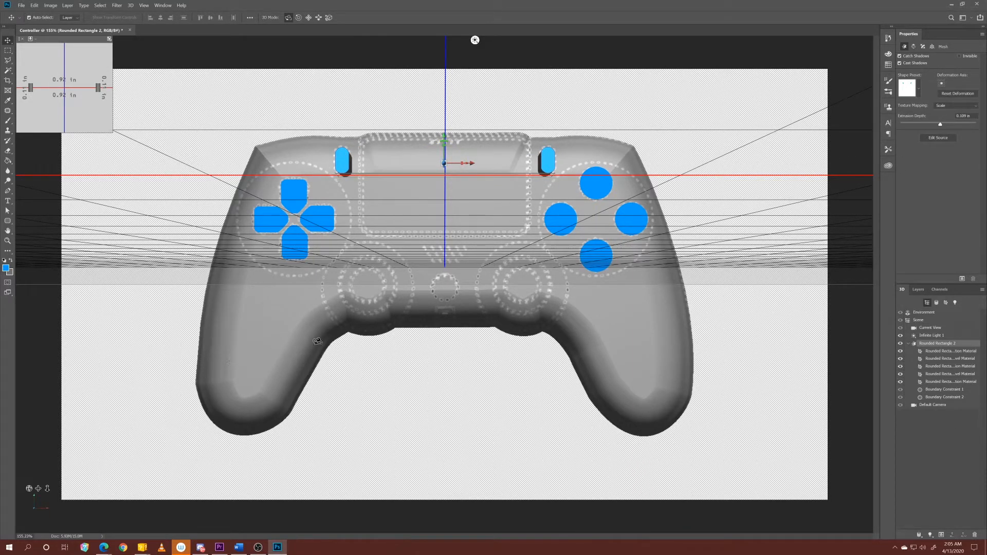
left_click(914, 47)
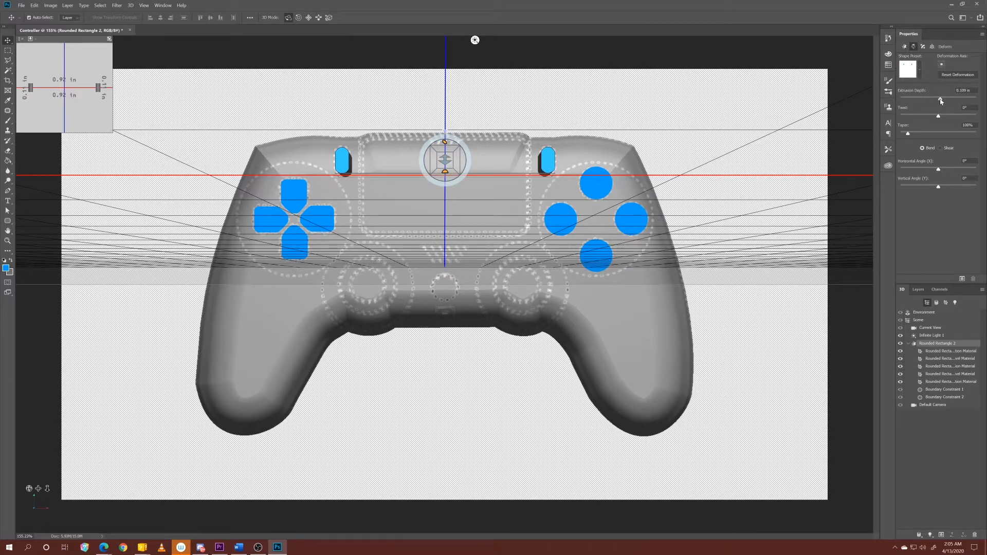
left_click_drag(941, 100, 940, 98)
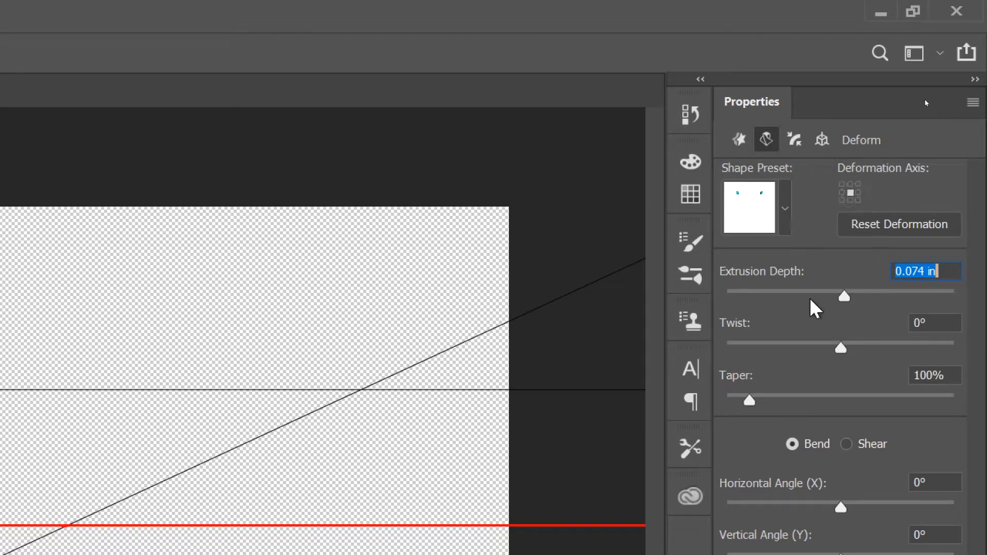
left_click(738, 144)
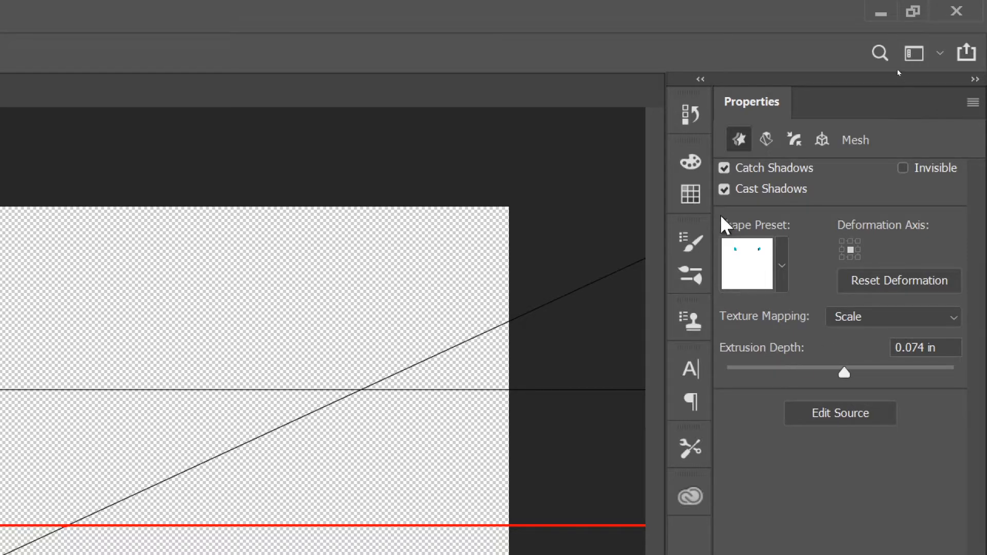
left_click(766, 139)
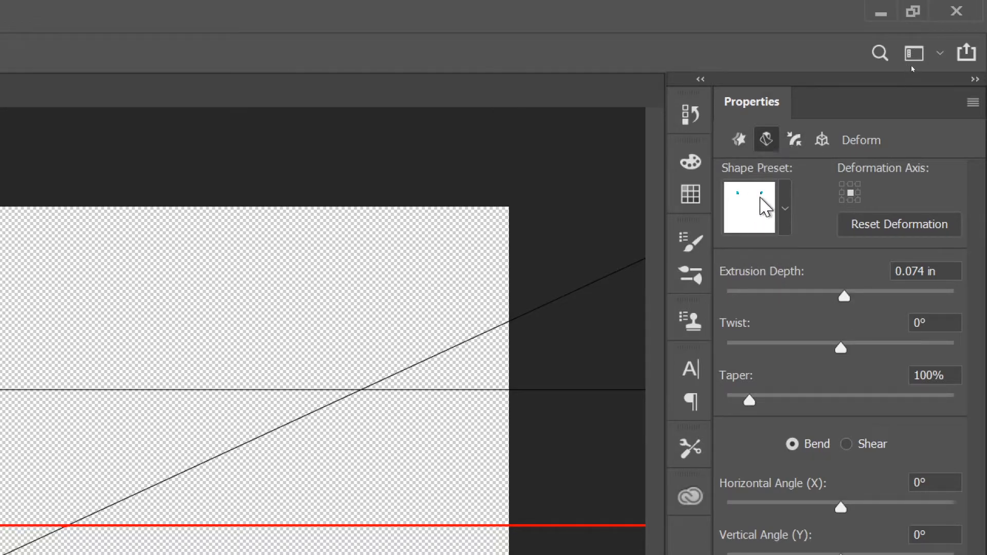
Step: Bevel the front cap of the two small buttons with the convex rounded contour at a width of 24%
left_click(793, 141)
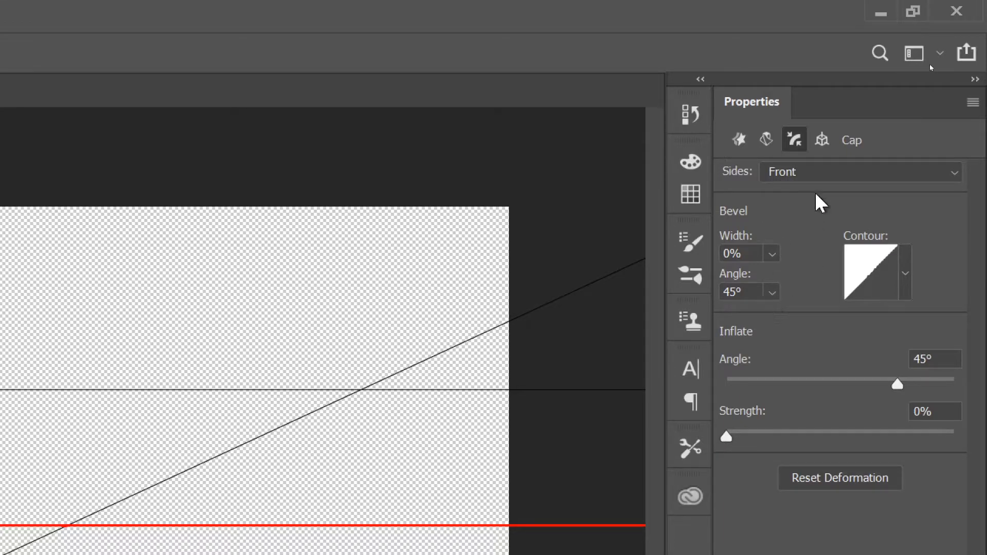
left_click(818, 175)
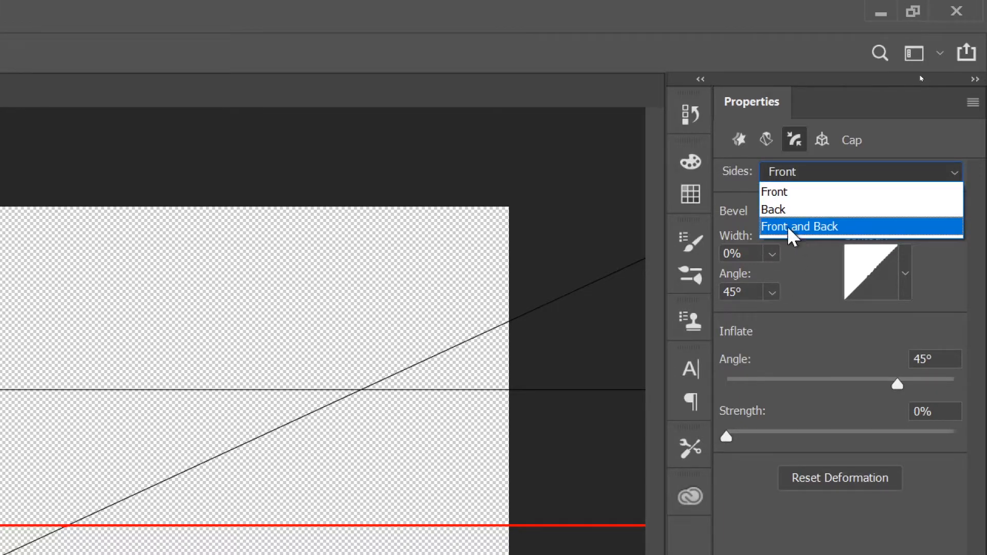
left_click(819, 291)
left_click(907, 265)
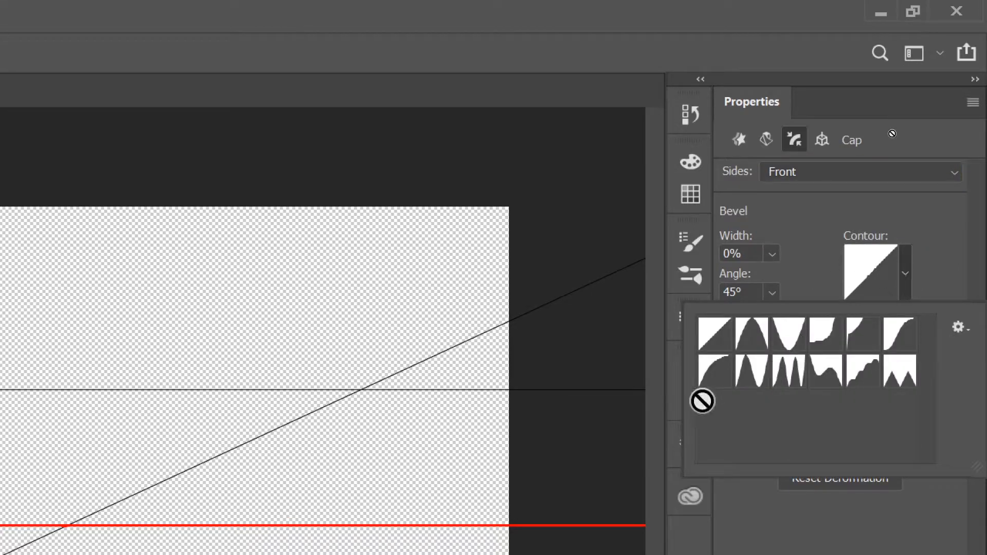
left_click(712, 378)
left_click(807, 251)
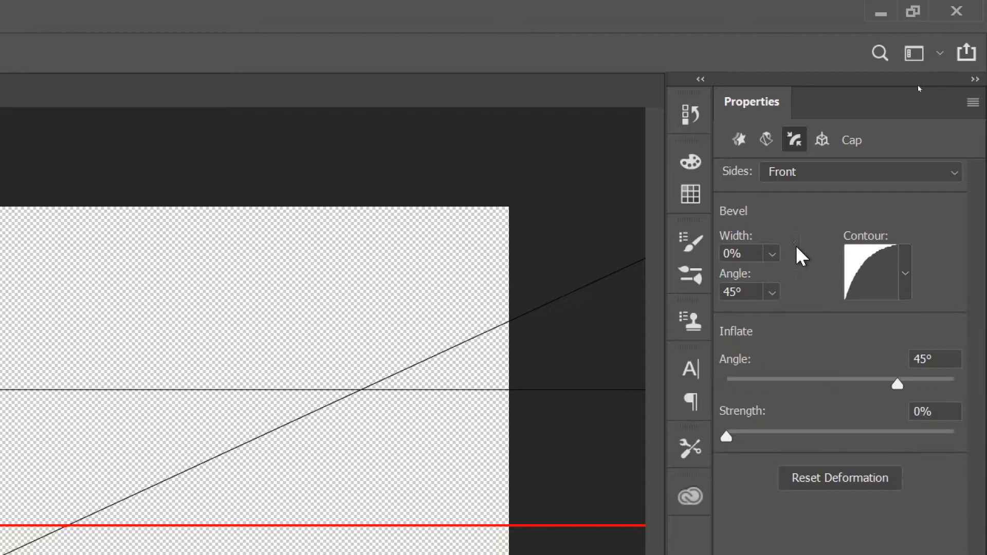
left_click(772, 254)
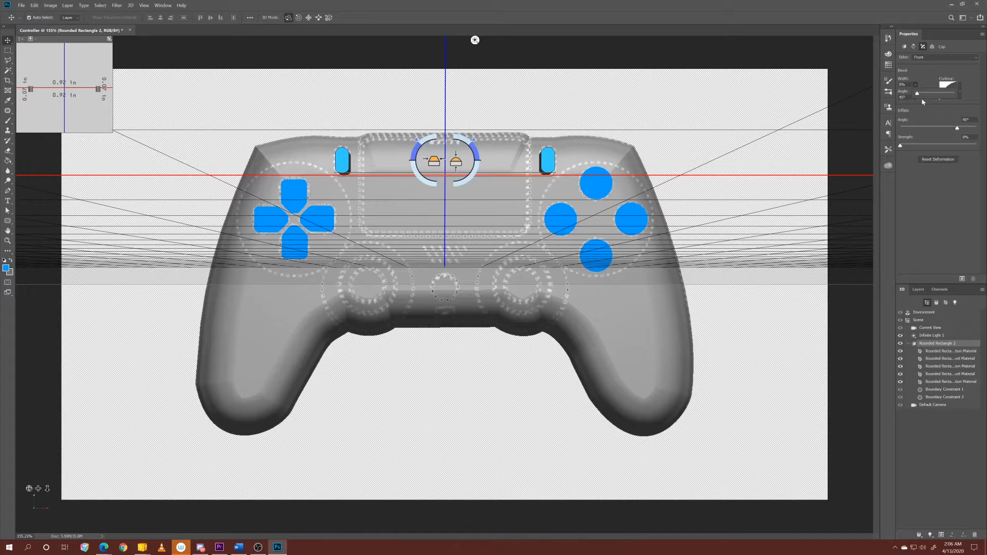
left_click_drag(920, 97, 930, 95)
Step: Create a 3D extrusion from the directional pad layer, Rounded Rectangle 1, and set its extrusion depth to about 0.14 in
left_click(918, 290)
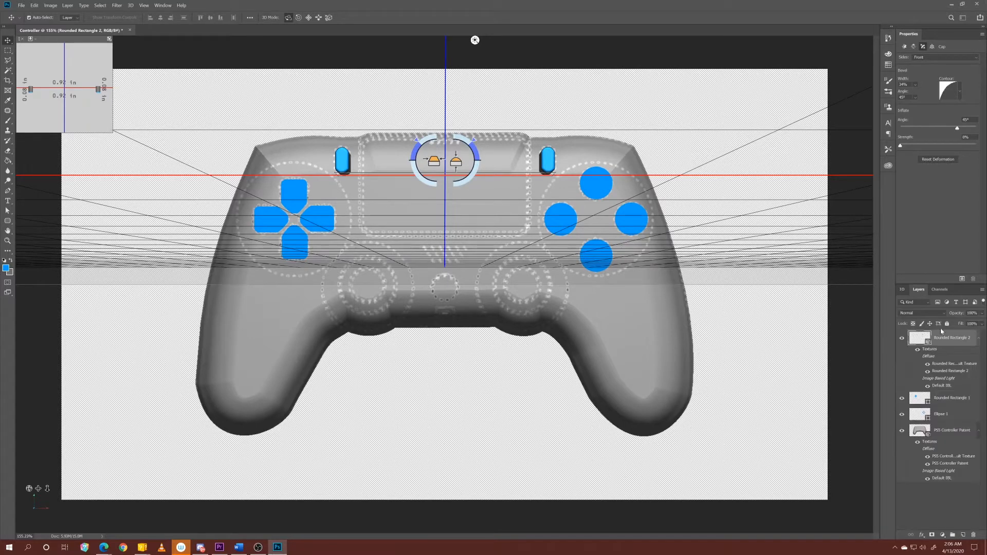
left_click(951, 399)
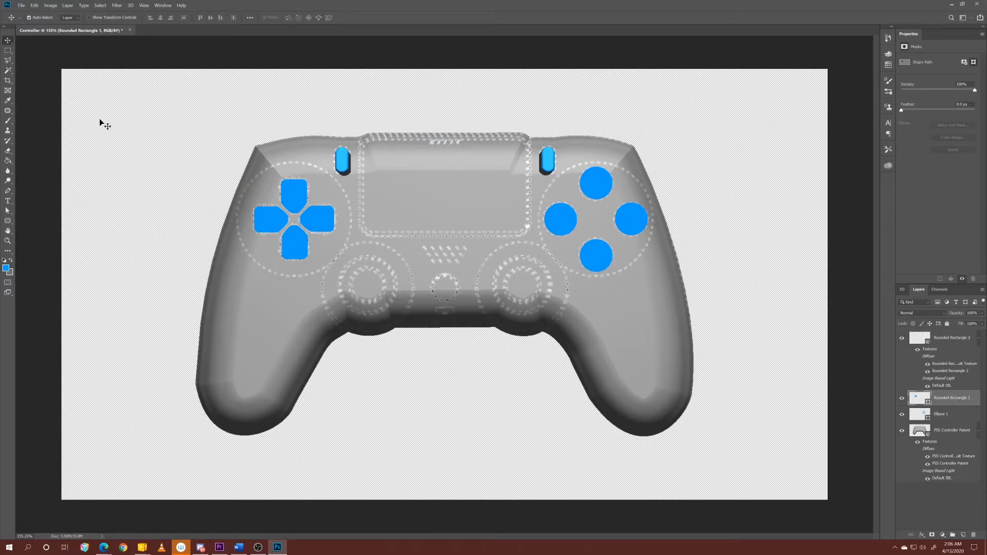
left_click(902, 289)
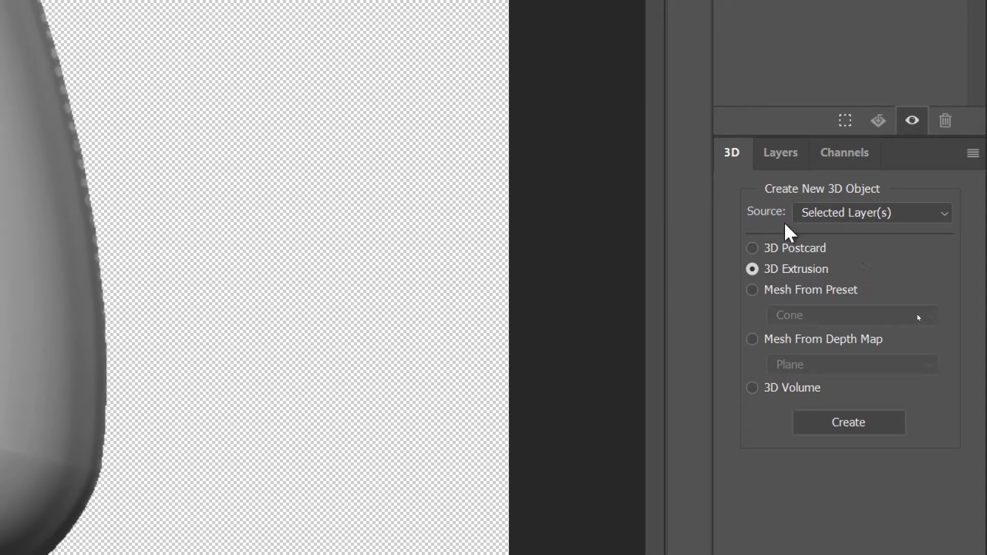
left_click(835, 219)
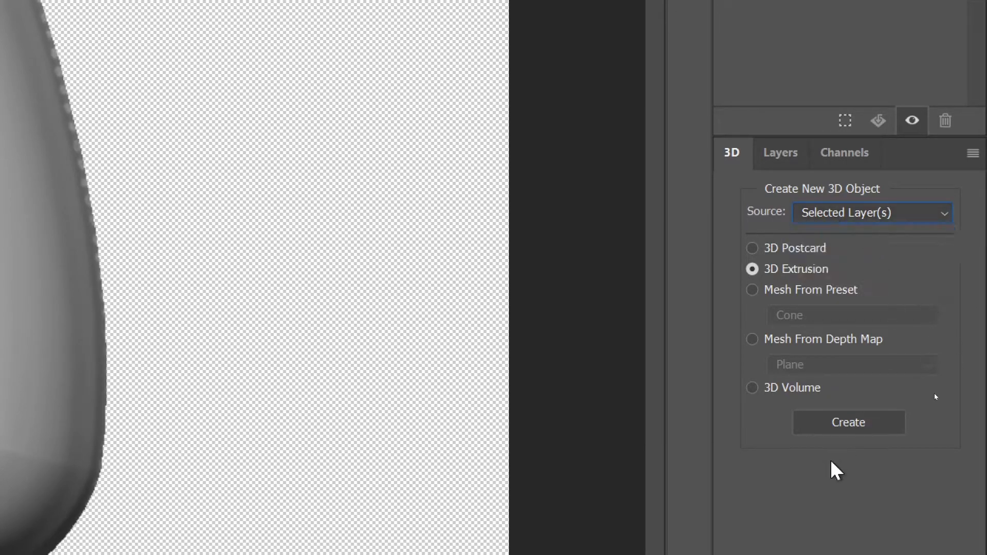
left_click(838, 421)
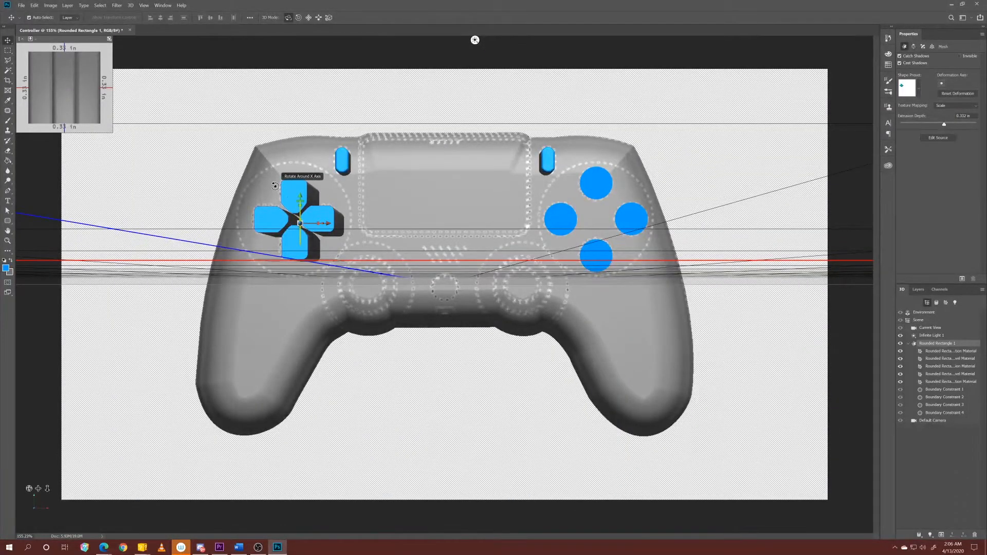
left_click(914, 47)
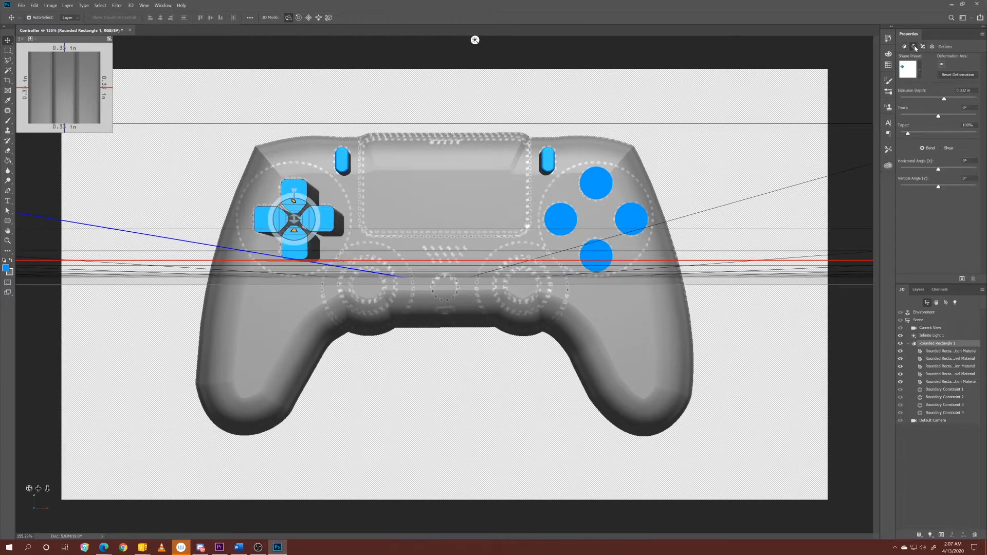
left_click_drag(945, 102, 940, 98)
Step: Bevel the front cap of the directional pad with the convex rounded contour at a width of about 20%
left_click(923, 46)
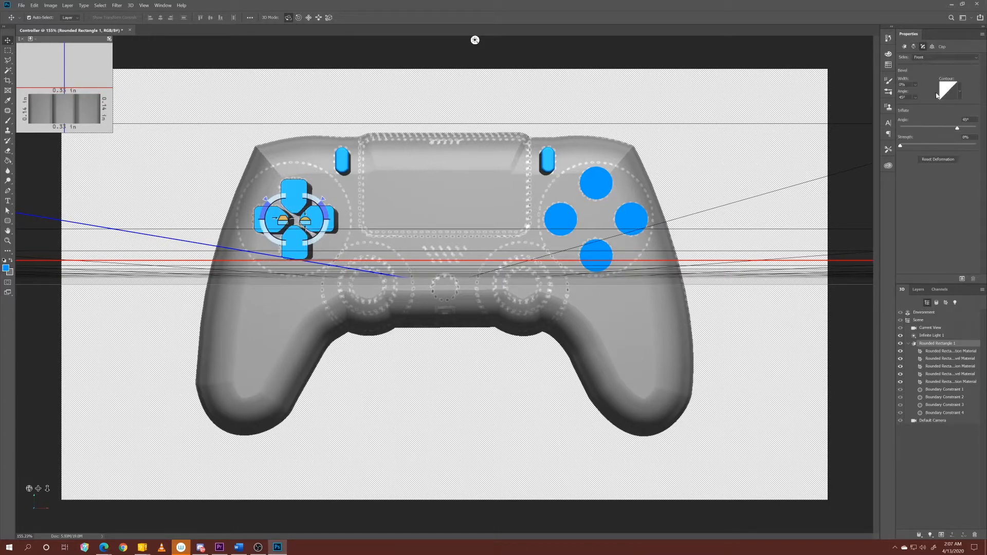
left_click(959, 93)
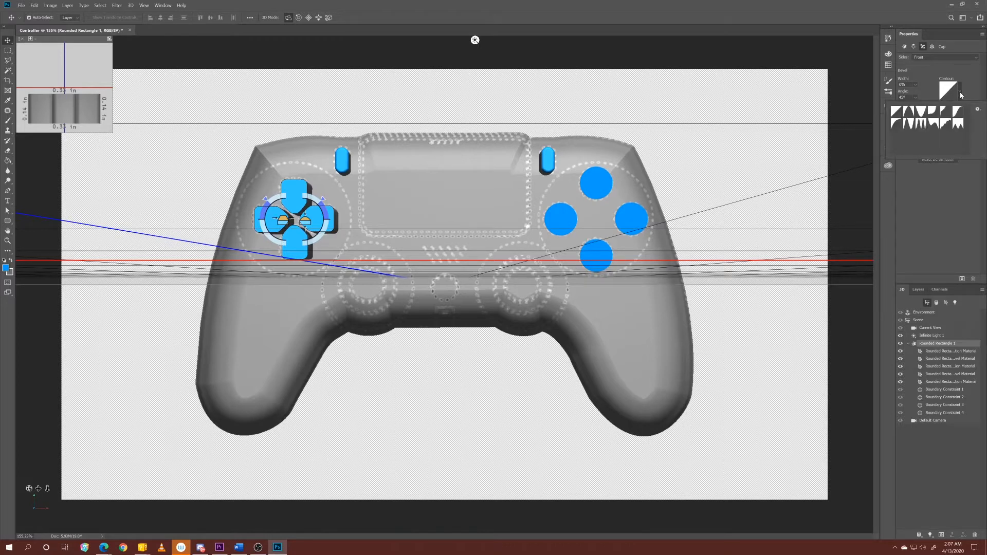
left_click(897, 125)
left_click(936, 78)
left_click(915, 85)
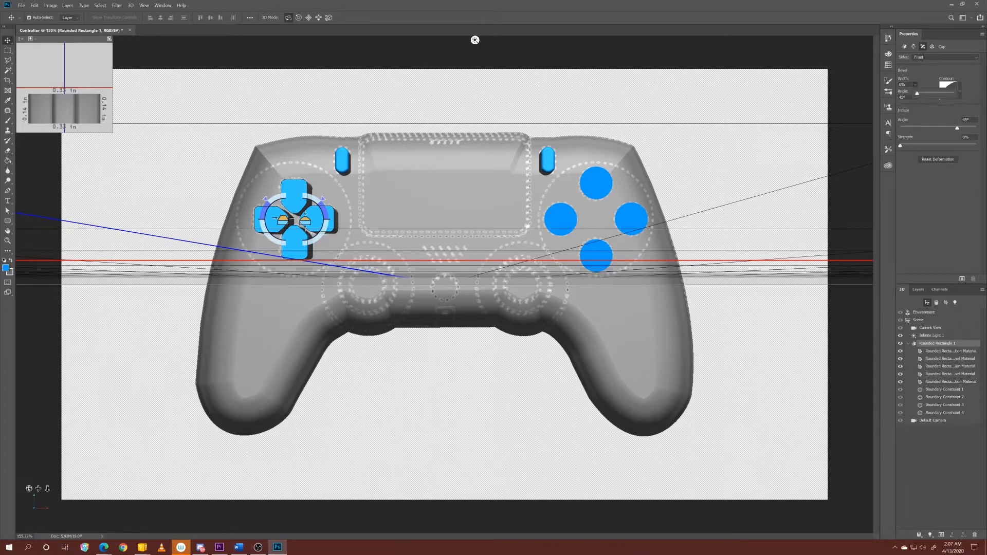
left_click_drag(917, 95, 927, 94)
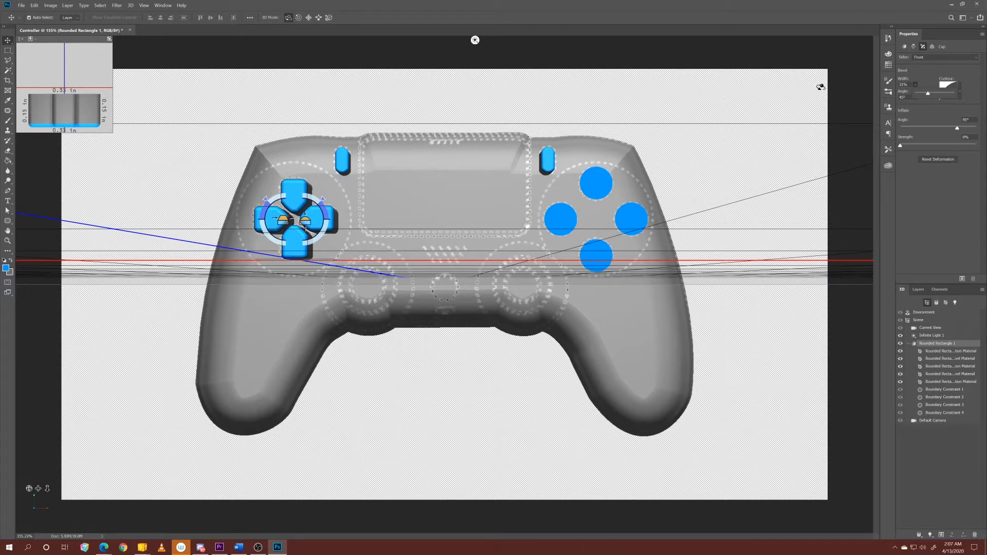
Step: Create a 3D extrusion from the four round buttons layer, Ellipse 1, and set its extrusion depth to about 0.09 in
left_click(918, 289)
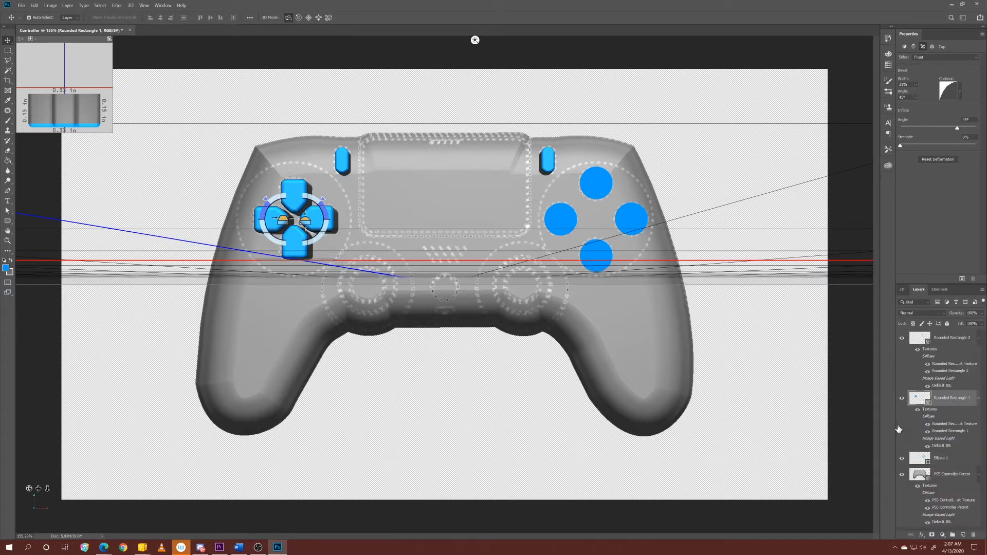
left_click(955, 458)
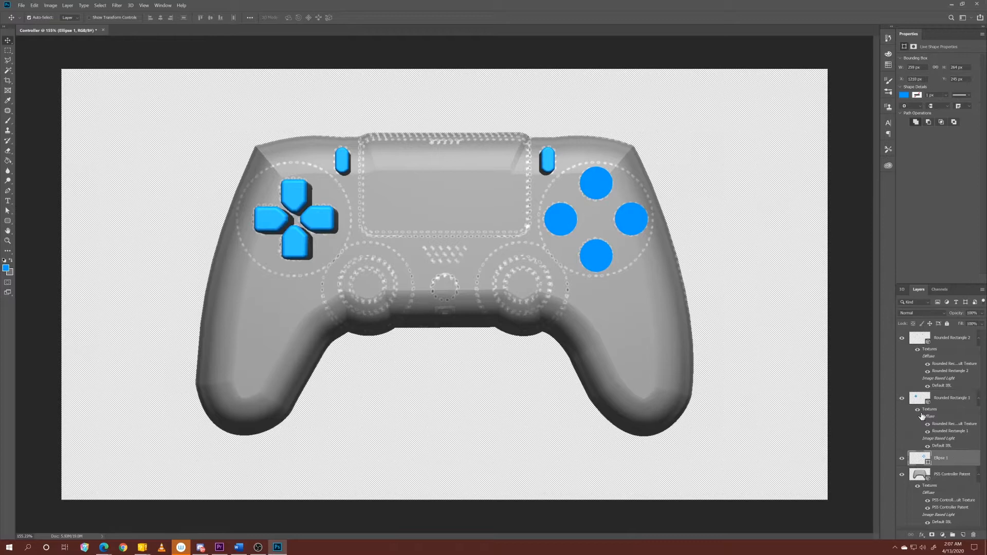
left_click(902, 291)
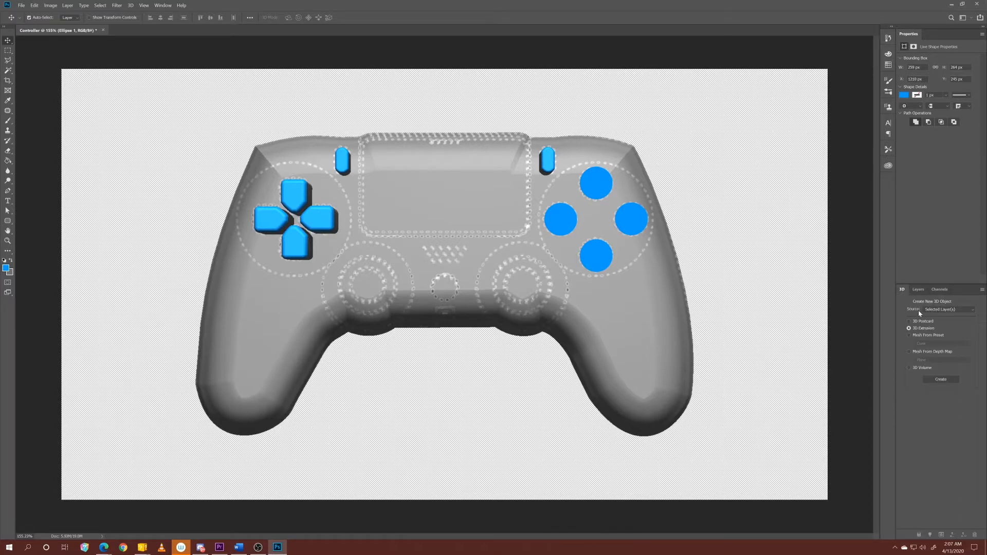
left_click(941, 380)
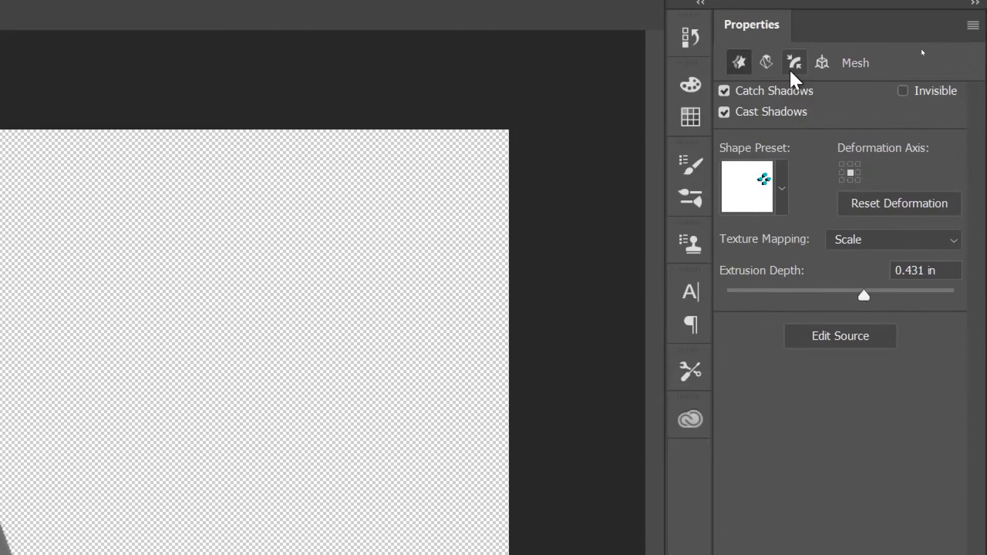
left_click(923, 46)
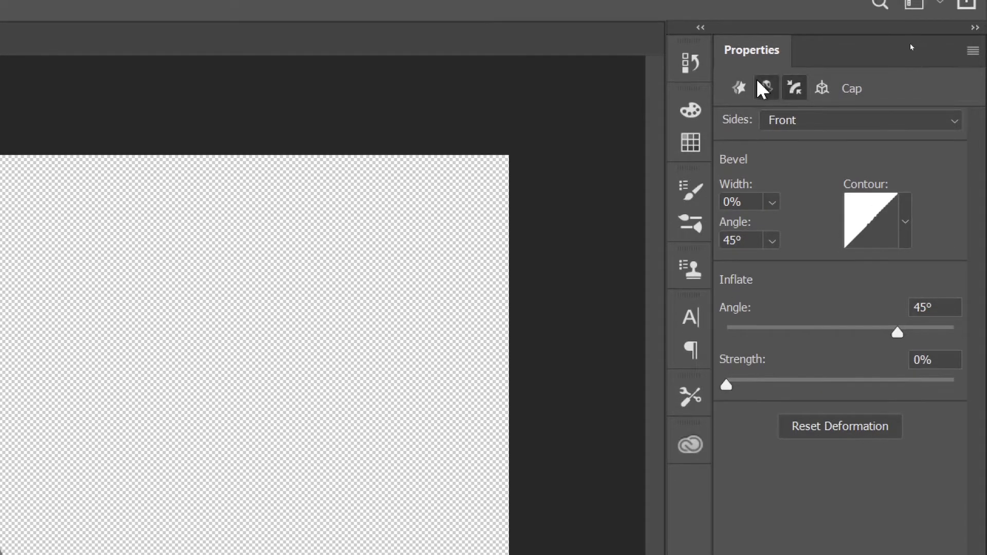
left_click(766, 71)
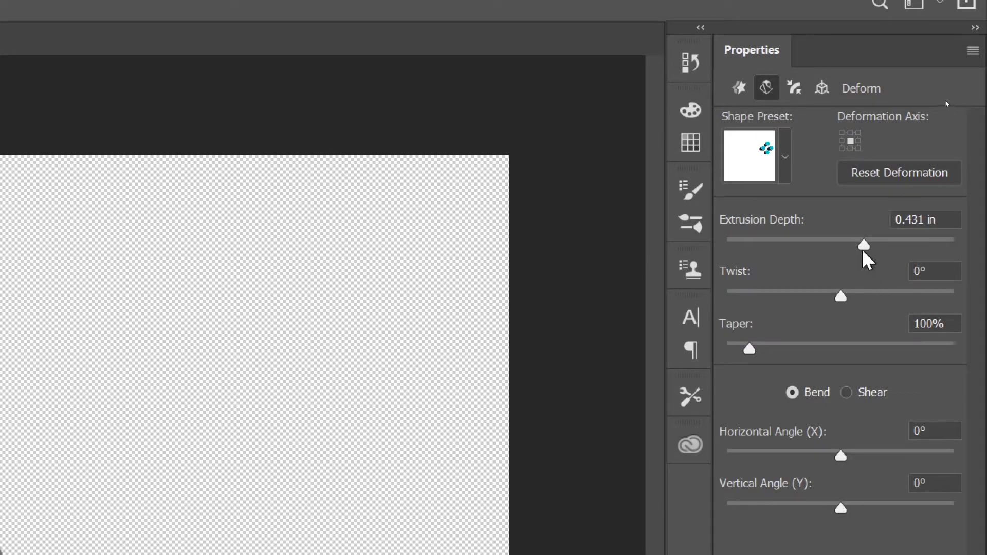
left_click_drag(865, 246, 857, 242)
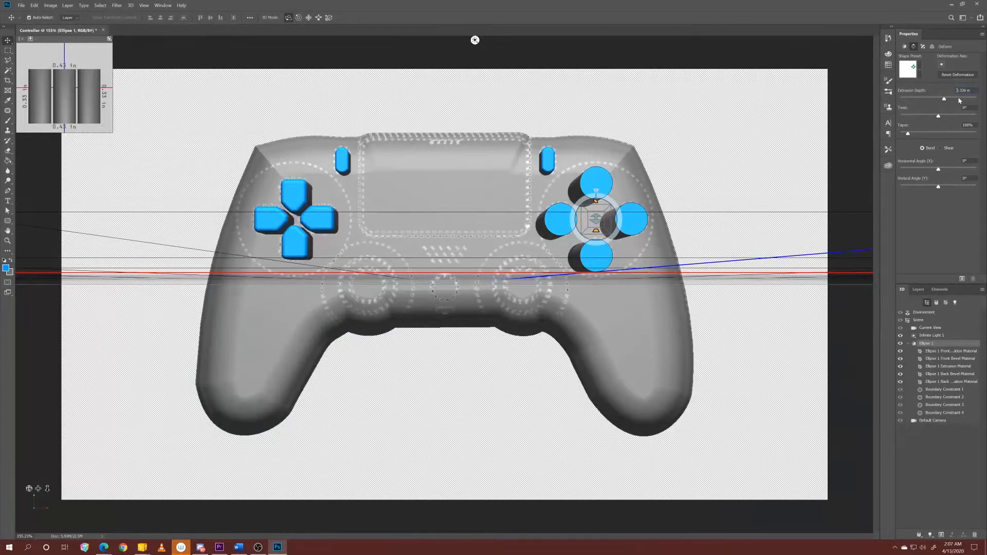
left_click_drag(940, 102, 939, 98)
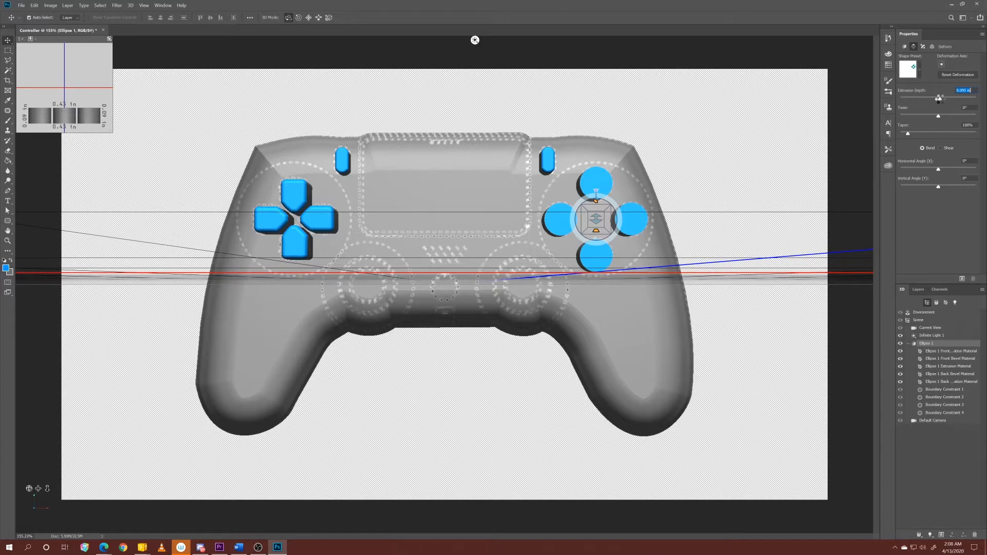
left_click_drag(939, 98, 939, 99)
Step: Bevel the front cap of the four round buttons with the convex rounded contour at a width of 15%
left_click(923, 46)
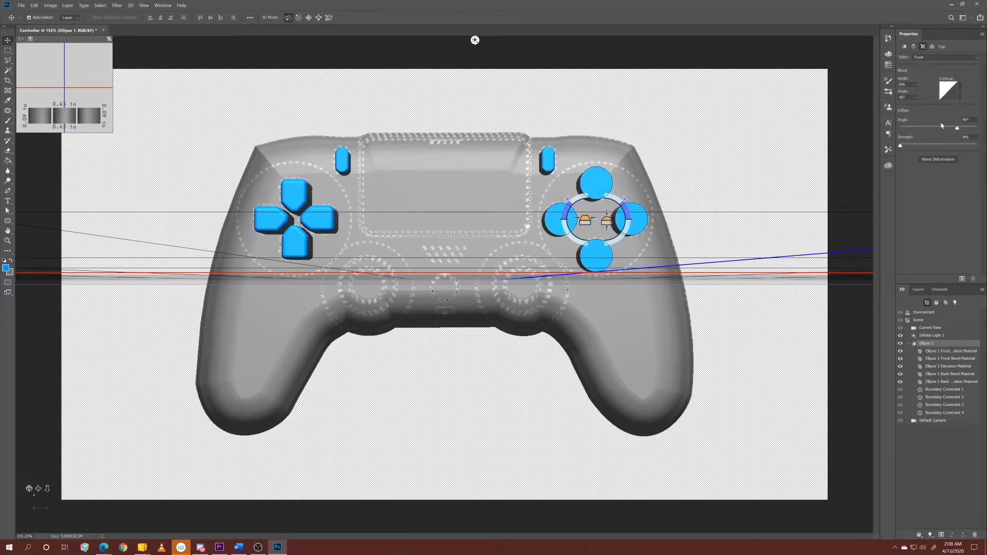
left_click(961, 96)
left_click(897, 124)
left_click(915, 85)
left_click(915, 84)
left_click_drag(916, 93, 923, 93)
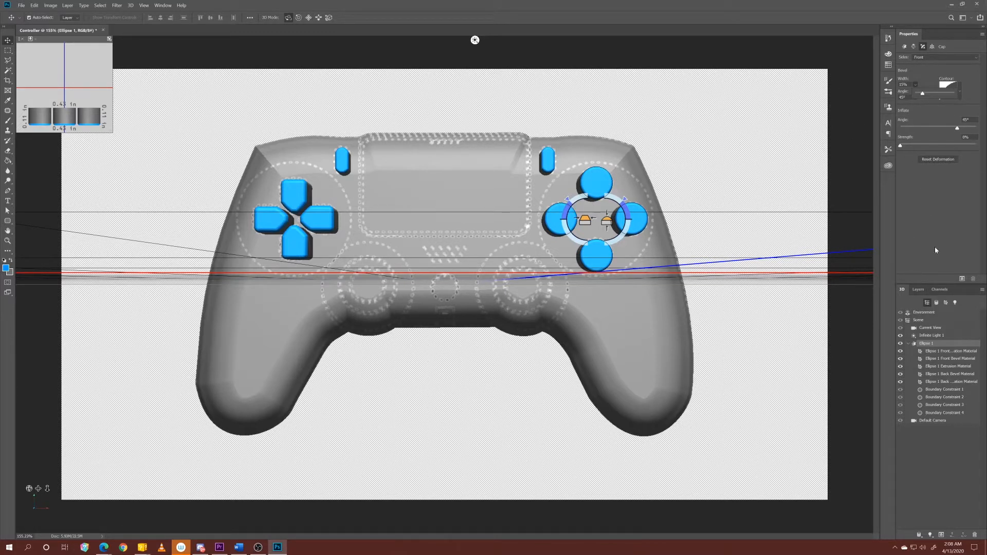
Step: Add a new empty layer directly above the Ellipse 1 layer
left_click(918, 289)
scroll(933, 364, "down", 1)
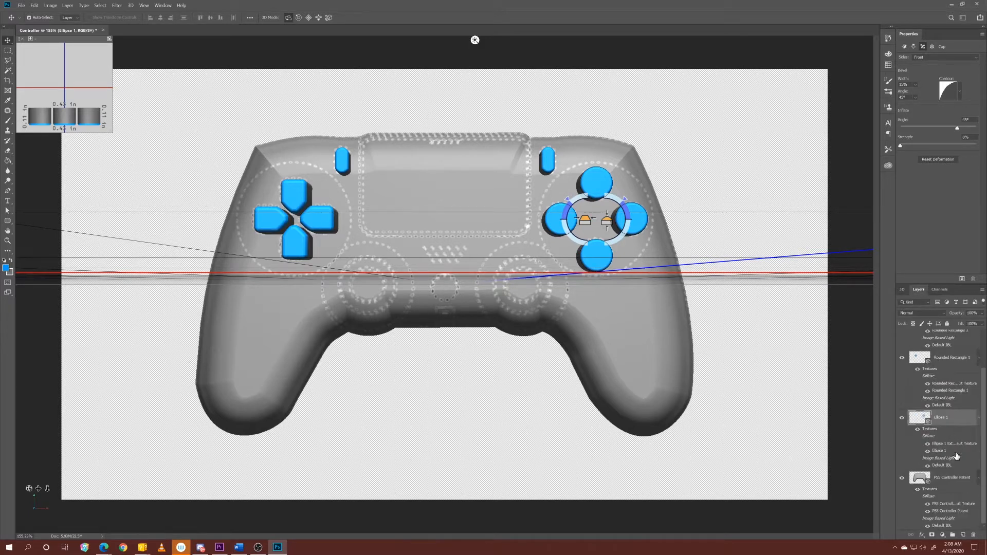
left_click(963, 536)
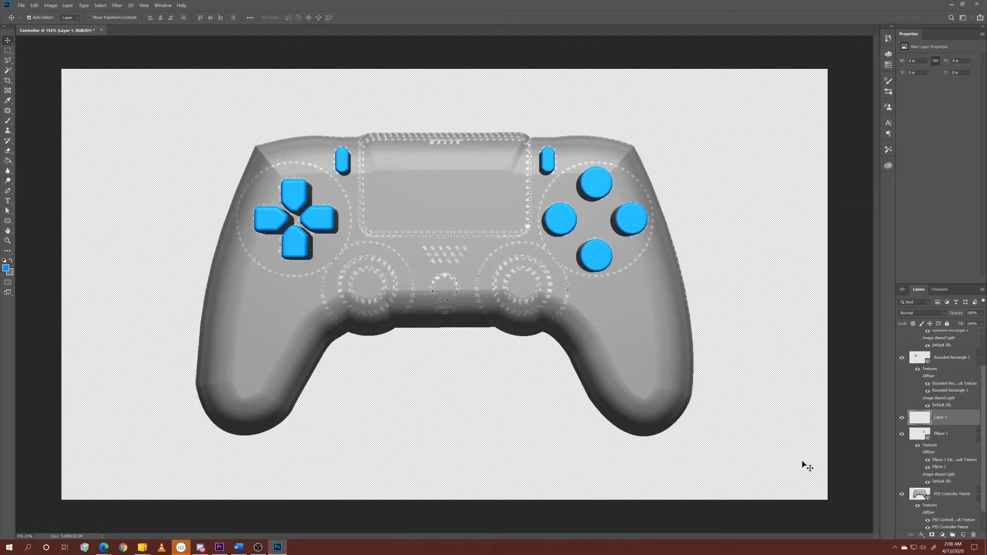
Step: Hide the controller body, all the extruded button layers and the new Layer 1 to leave an empty canvas
left_click(902, 494)
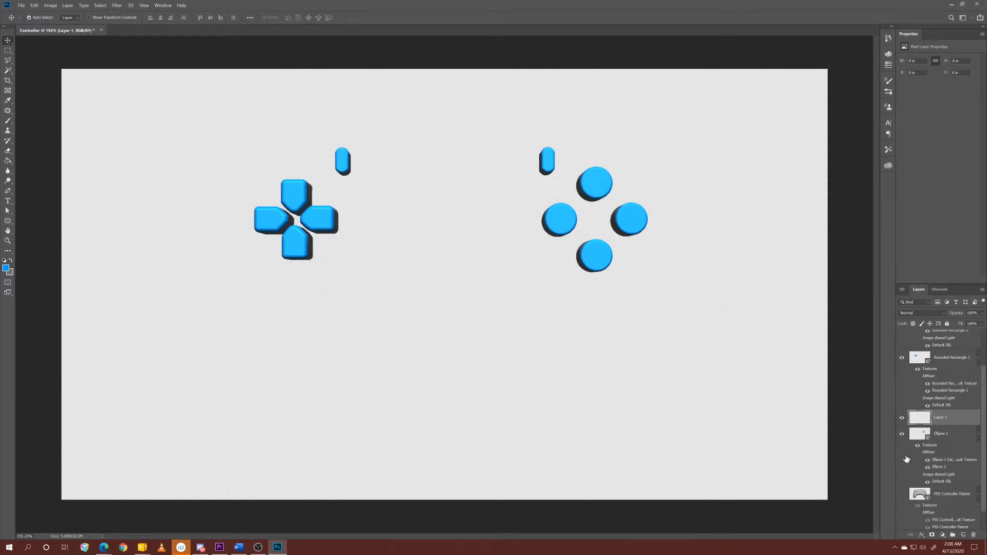
left_click(902, 433)
left_click(902, 417)
left_click(902, 358)
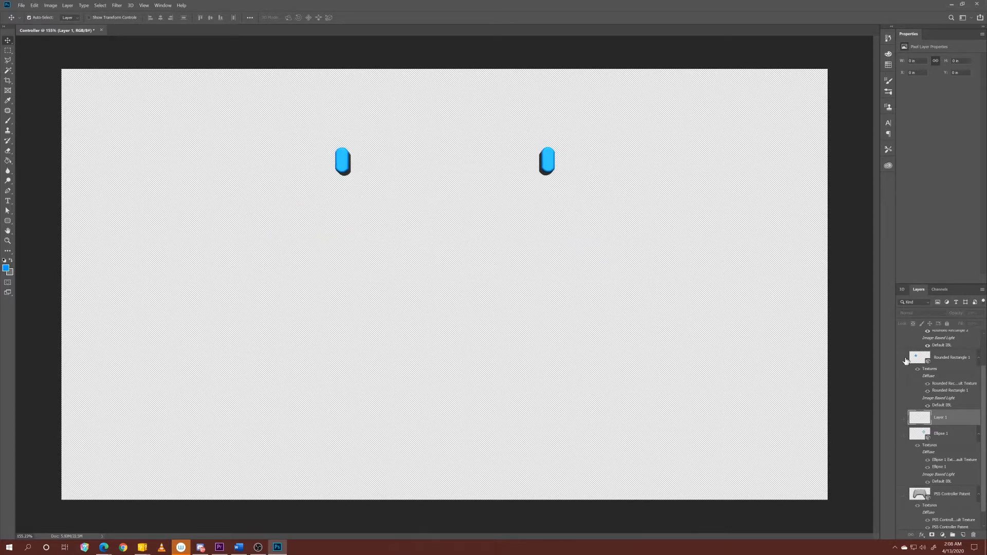
scroll(914, 341, "up", 2)
left_click(902, 338)
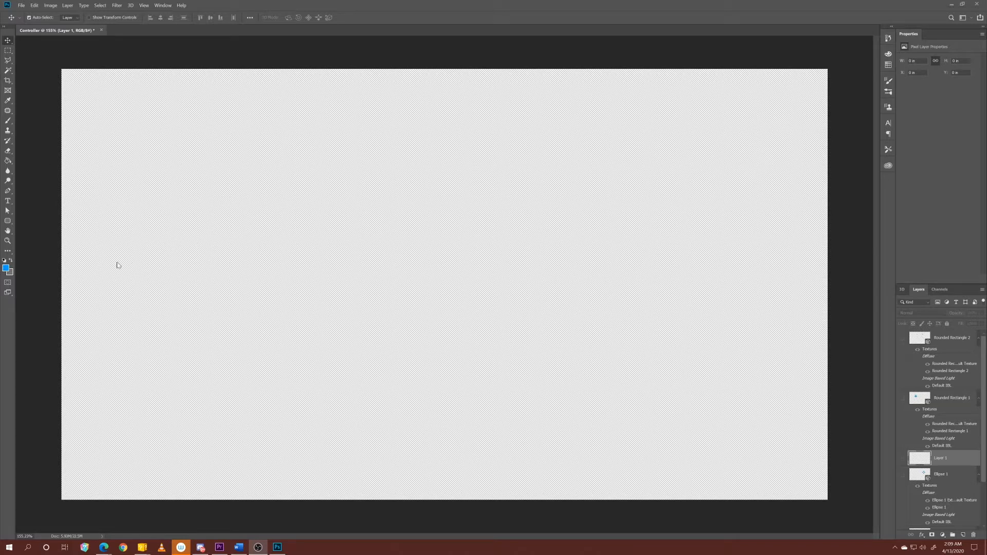
Step: Start a Pen tool path for half a thumbstick profile: a vertical stem edge, a small rounded corner and the cap's flat underside
left_click(7, 193)
left_click(274, 380)
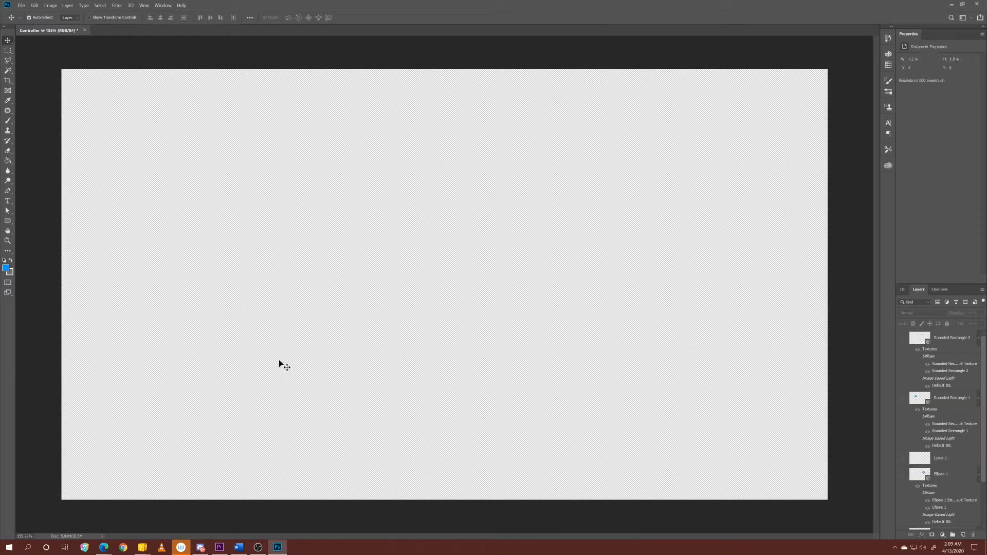
left_click(8, 190)
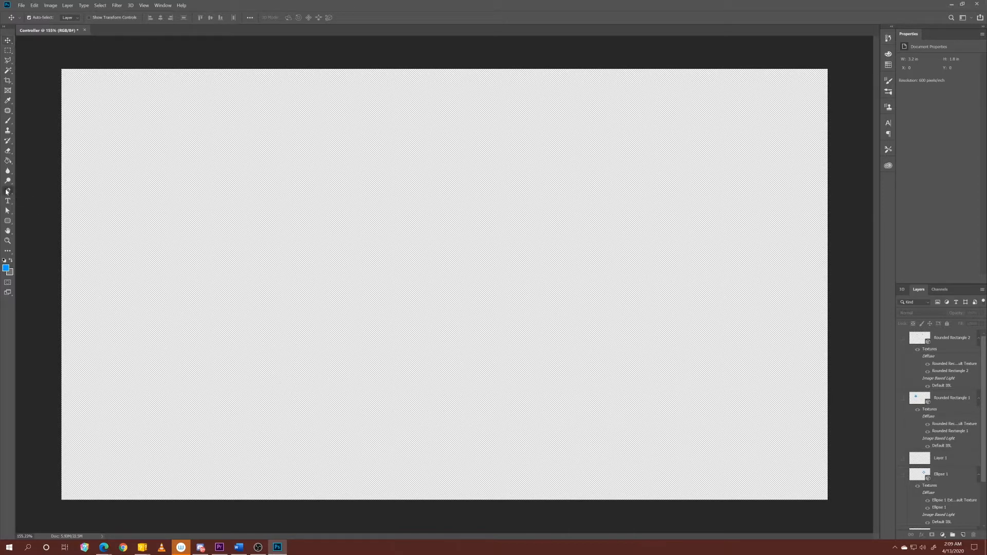
left_click(281, 390)
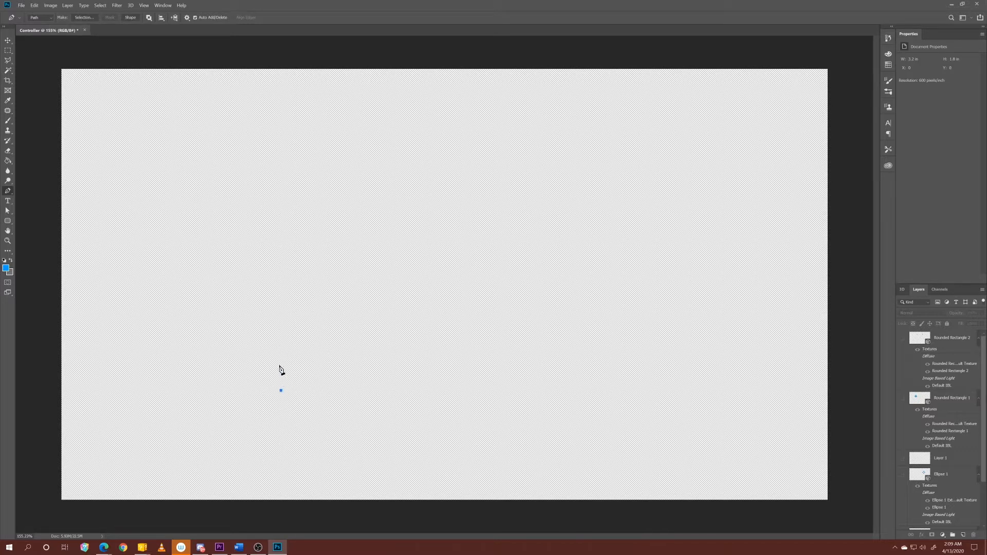
left_click(280, 343)
left_click_drag(281, 345, 282, 345)
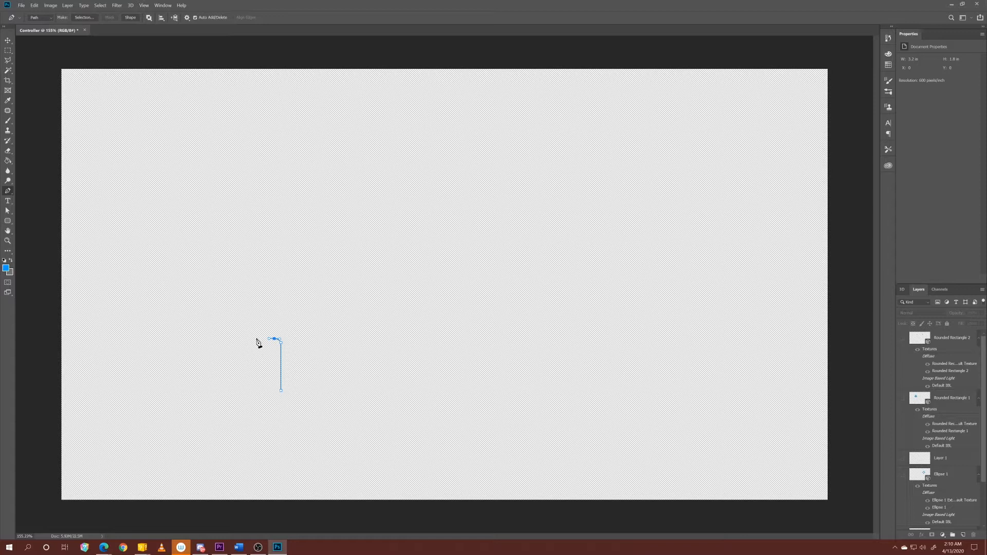
left_click(257, 339)
left_click_drag(252, 338, 248, 339)
Step: Finish the thumbstick half-profile, about 0.19 in wide, with a rounded rim, flat top and straight inner edge, closing the path
left_click_drag(260, 317, 261, 328)
left_click(290, 327)
left_click(292, 390)
mouse_move(292, 390)
left_mouse_down()
mouse_move(303, 393)
mouse_move(292, 394)
left_mouse_up()
key("ctrl+z")
left_click(290, 391)
left_click_drag(291, 391, 291, 393)
left_click(281, 392)
Step: Create a 3D extrusion from the thumbstick work path on Layer 1
left_click(902, 290)
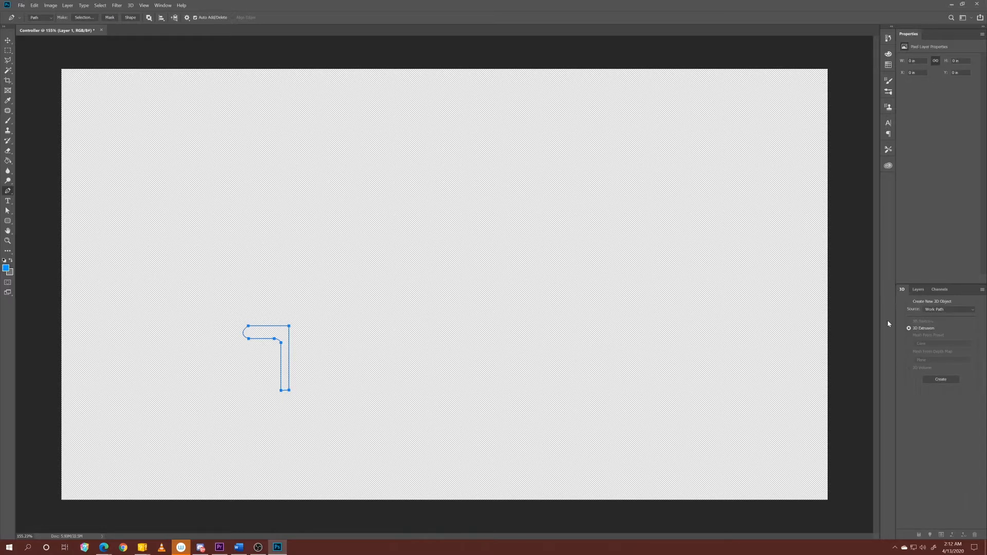
left_click(941, 381)
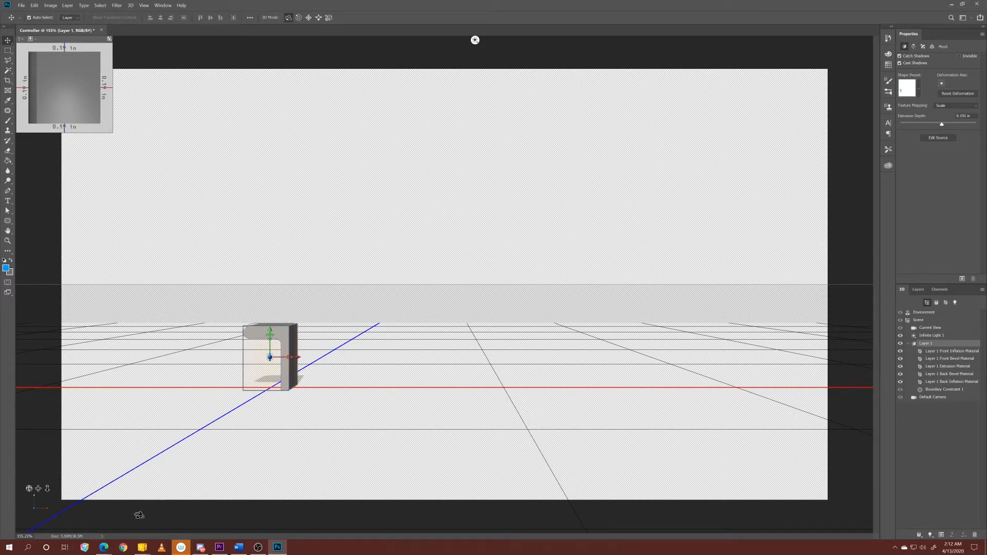
left_click_drag(34, 513, 36, 521)
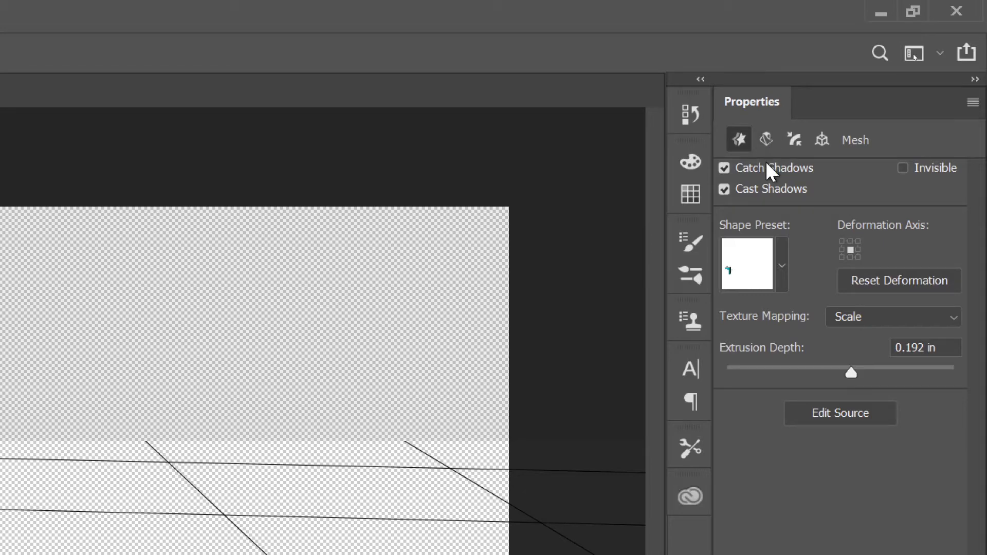
Step: Set the profile's deformation axis to middle right and bend it horizontally by 360° into a round thumbstick
left_click(858, 250)
left_click(766, 140)
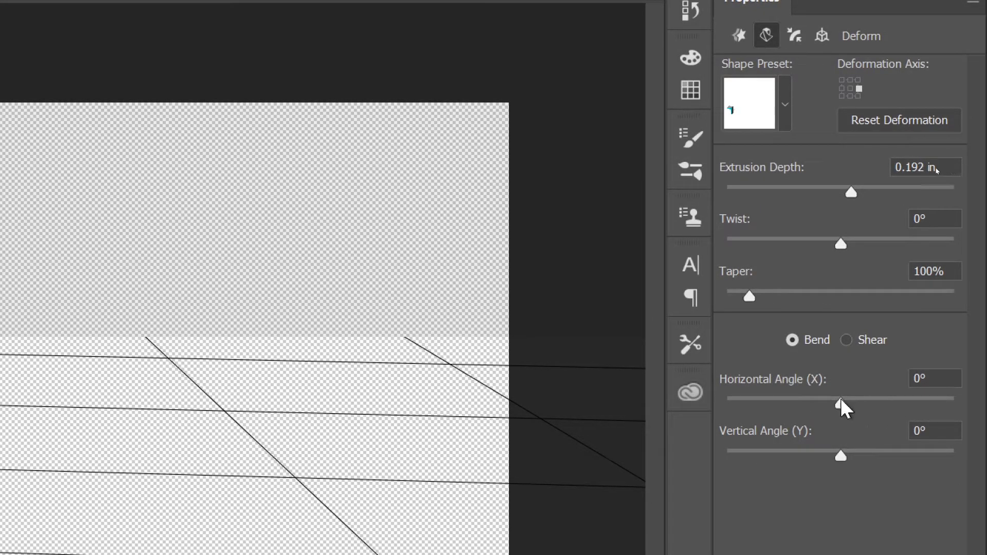
mouse_move(842, 403)
left_mouse_down()
mouse_move(868, 403)
mouse_move(845, 404)
left_mouse_up()
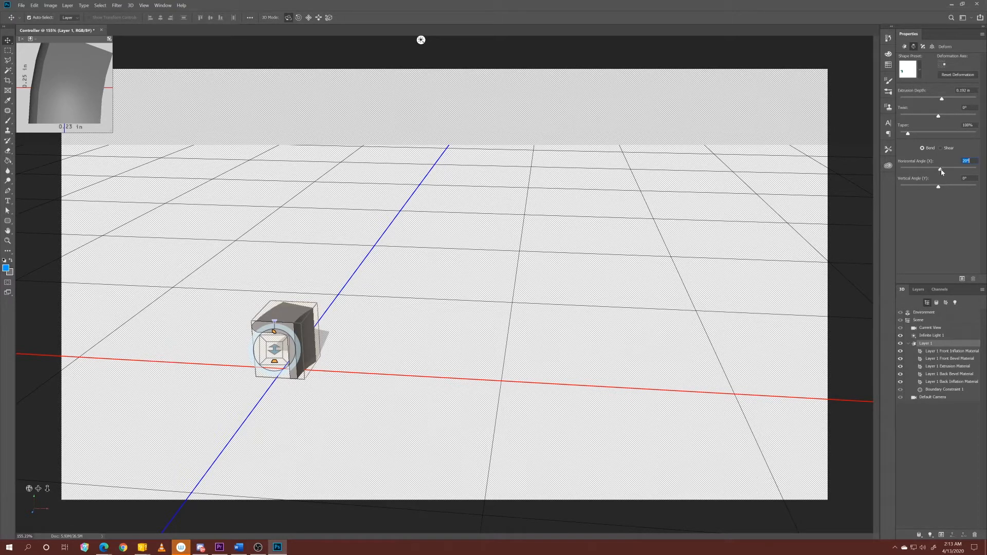
left_click_drag(942, 171, 983, 180)
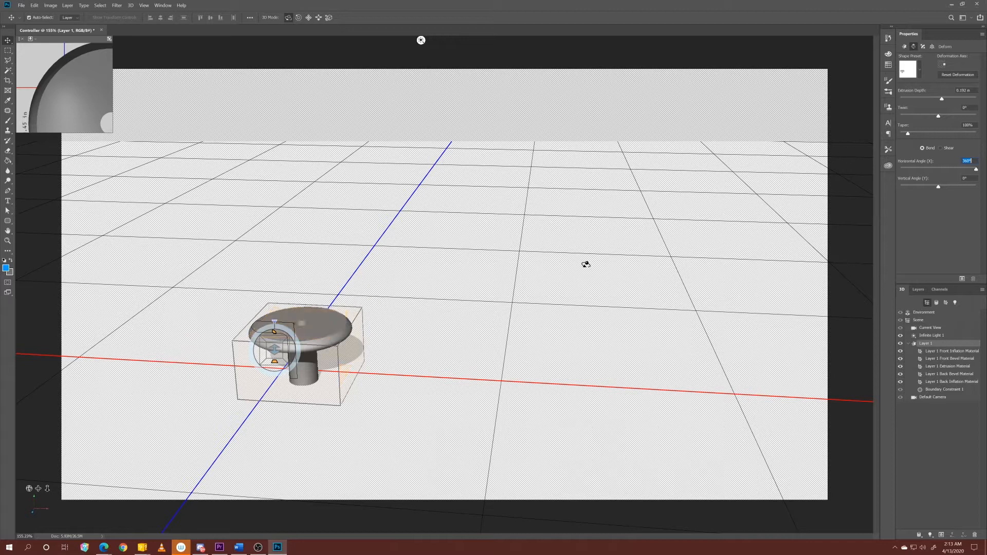
Step: Reduce the bent thumbstick's extrusion depth to about -0.37 in, checking its centre in the secondary view
left_click(943, 102)
left_click_drag(943, 101, 933, 100)
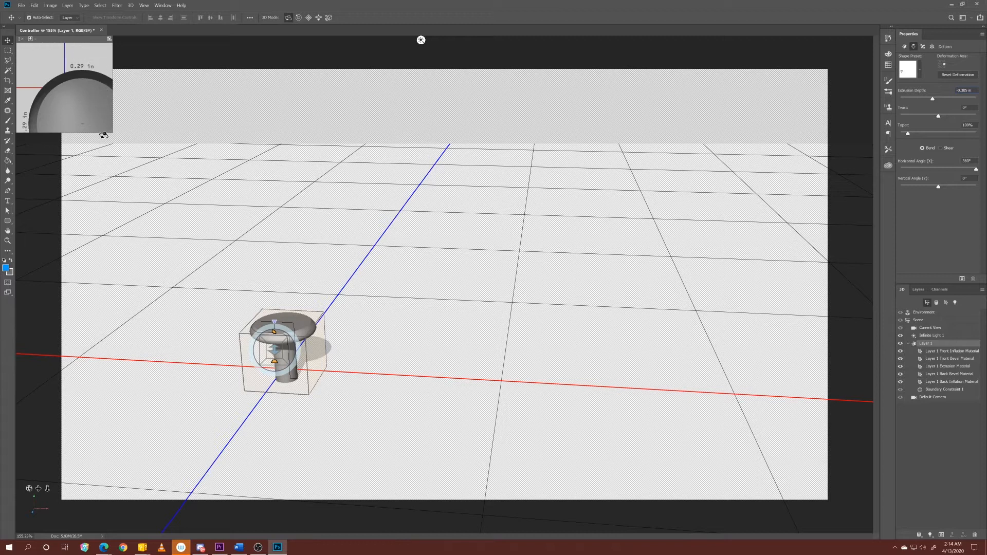
left_click_drag(92, 113, 89, 83)
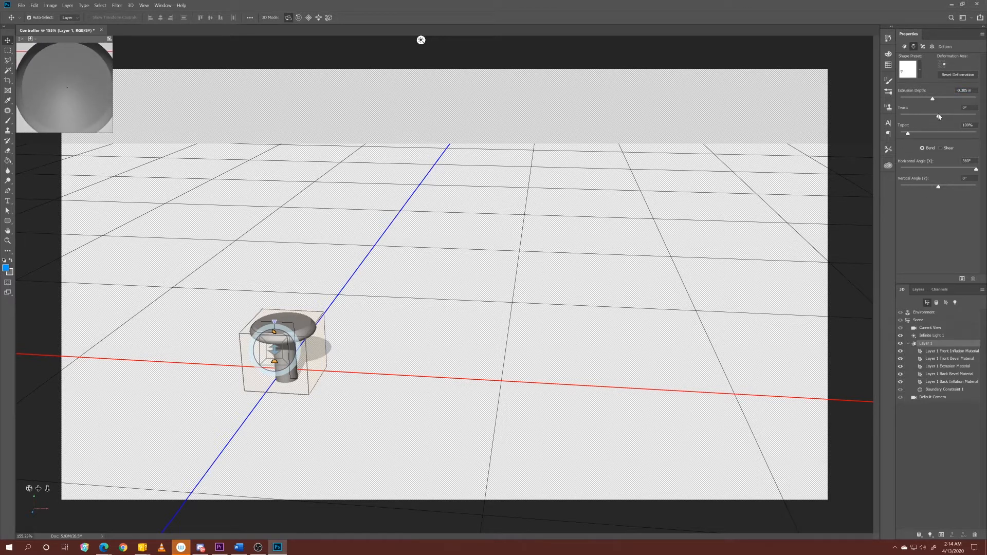
left_click_drag(934, 100, 933, 100)
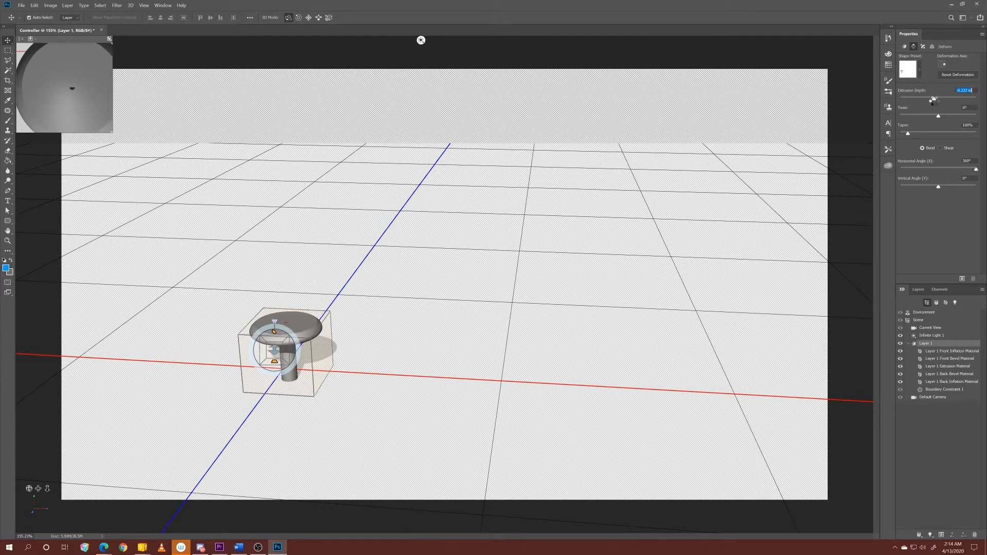
left_click_drag(934, 99, 930, 99)
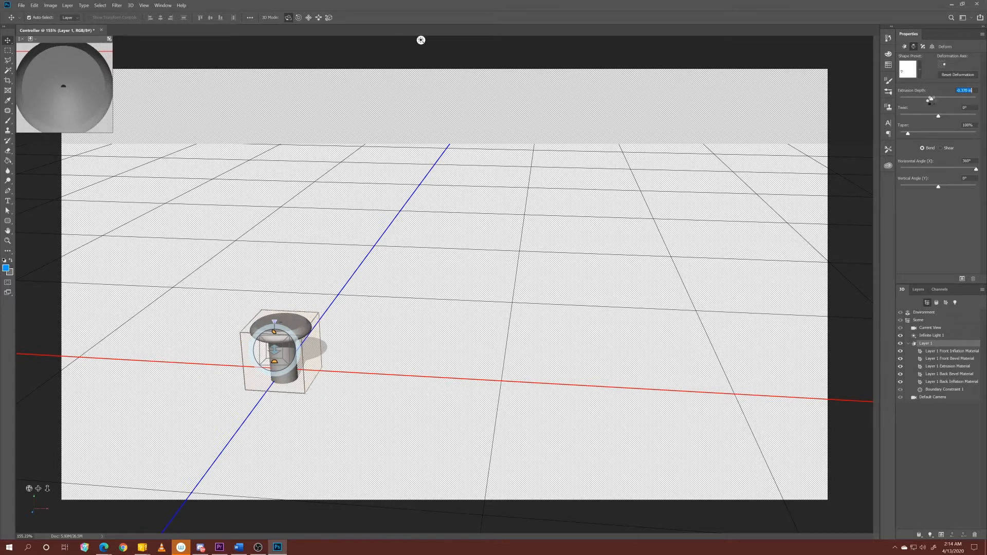
left_click_drag(931, 99, 930, 99)
Step: Try the second shape preset on the thumbstick mesh
left_click(904, 47)
left_click(917, 93)
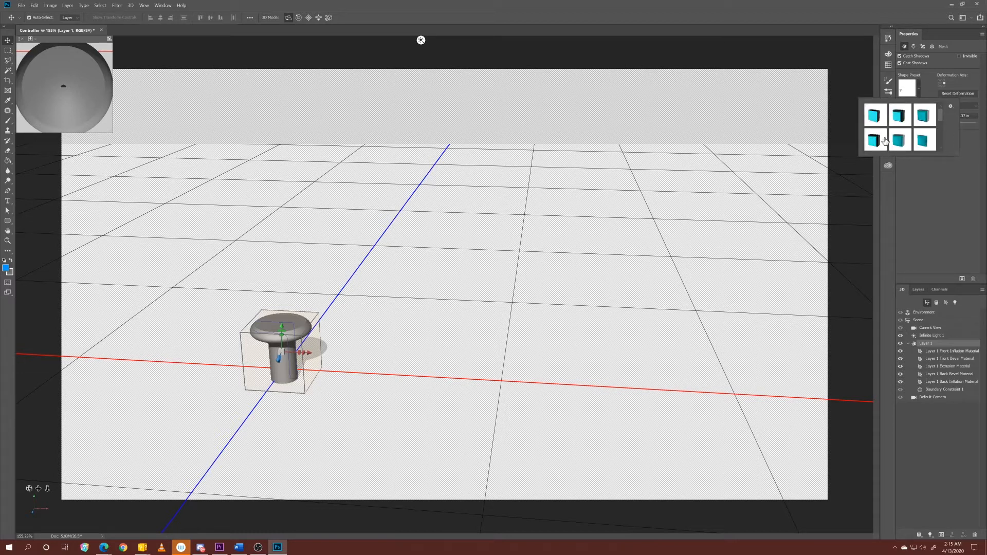
left_click(899, 119)
key("Escape")
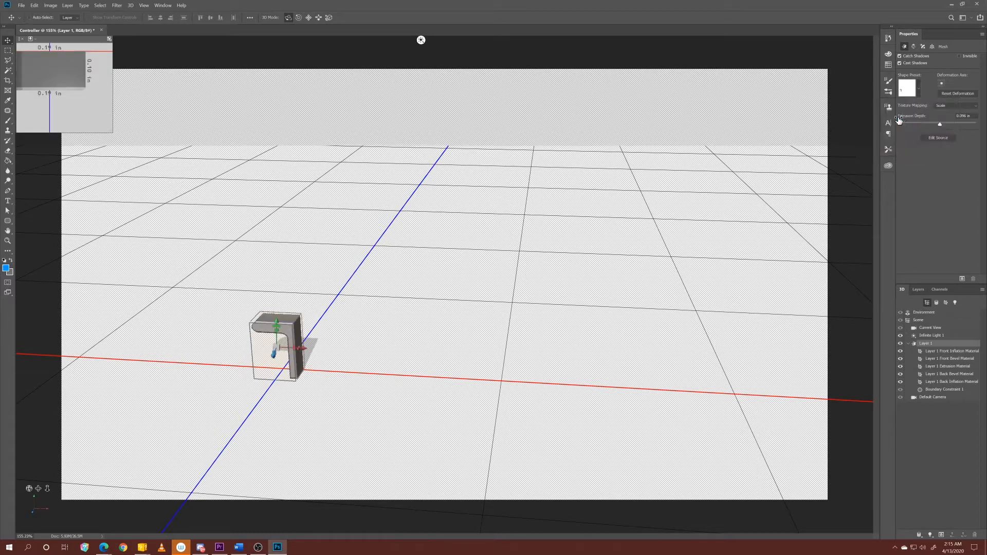
Step: Apply the third shape preset to the thumbstick mesh and show its deformation settings
left_click(919, 93)
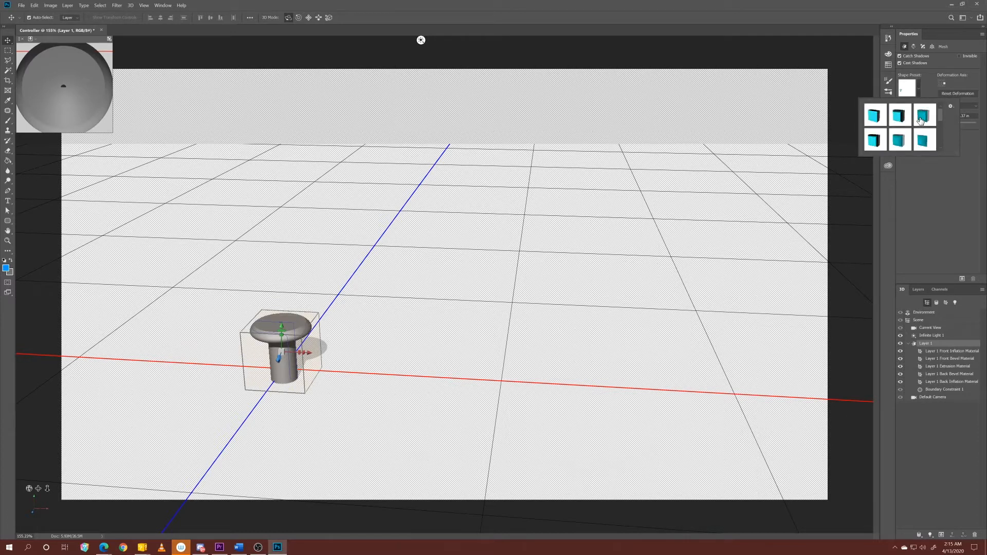
left_click(921, 117)
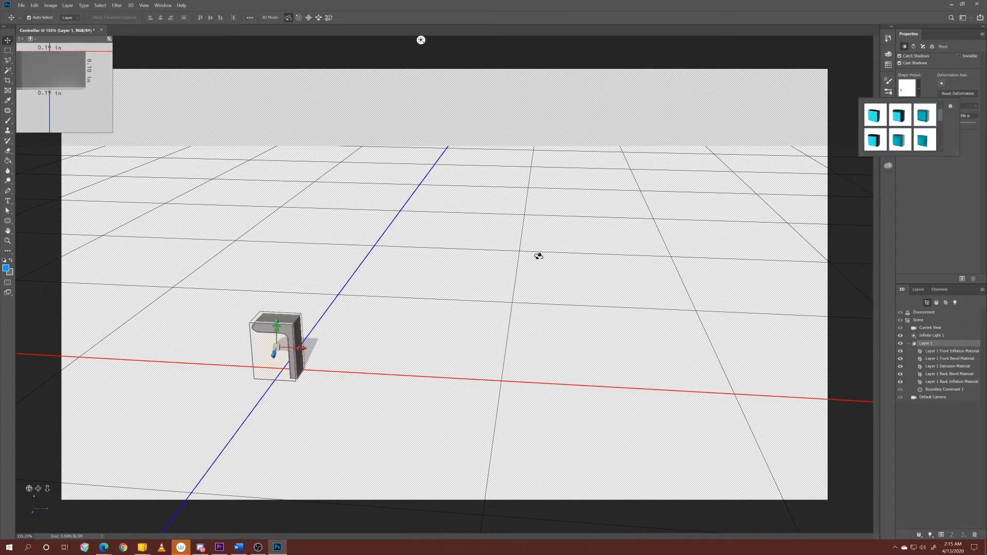
left_click(914, 179)
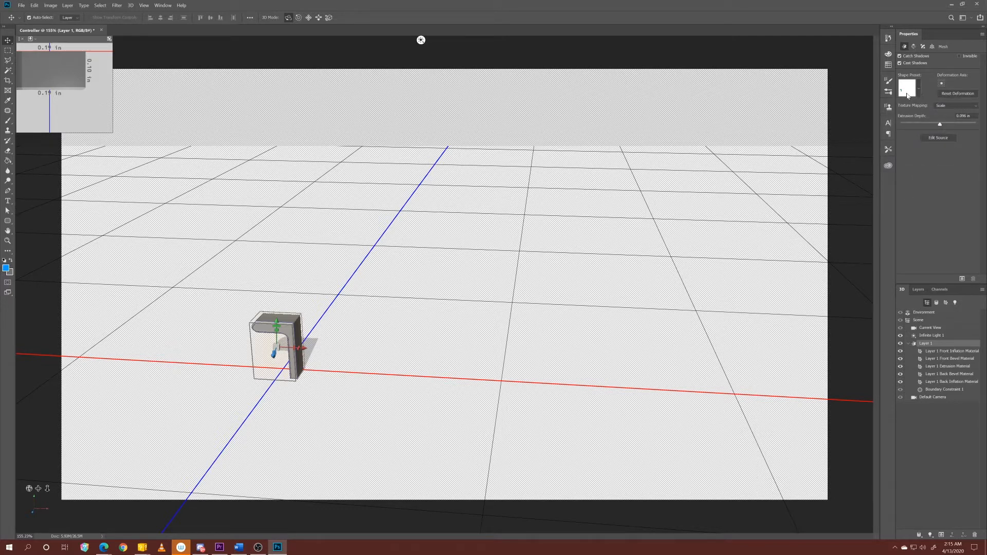
left_click(914, 47)
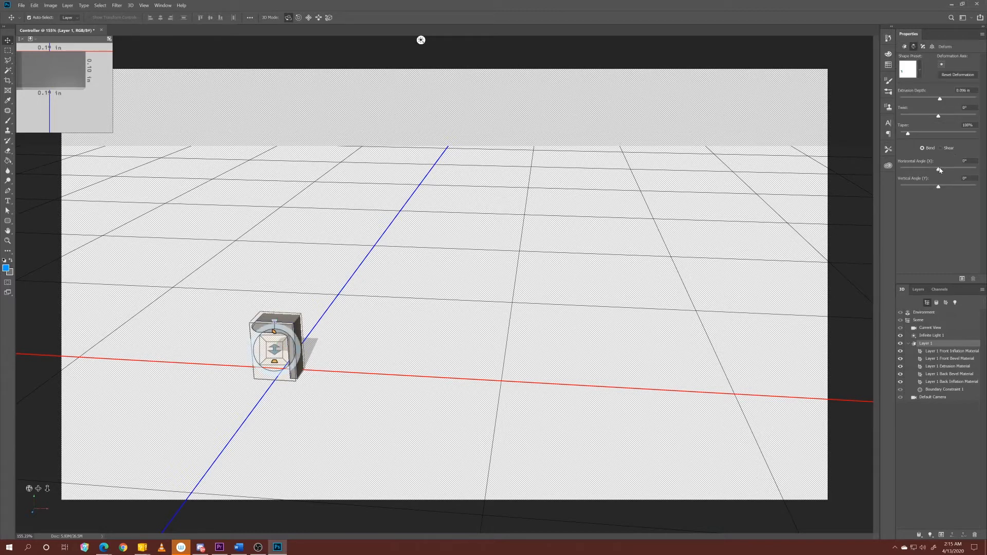
Step: Bend the thumbstick mesh horizontally by 360° and set its extrusion depth to about 0.201 in
left_click_drag(940, 170, 983, 166)
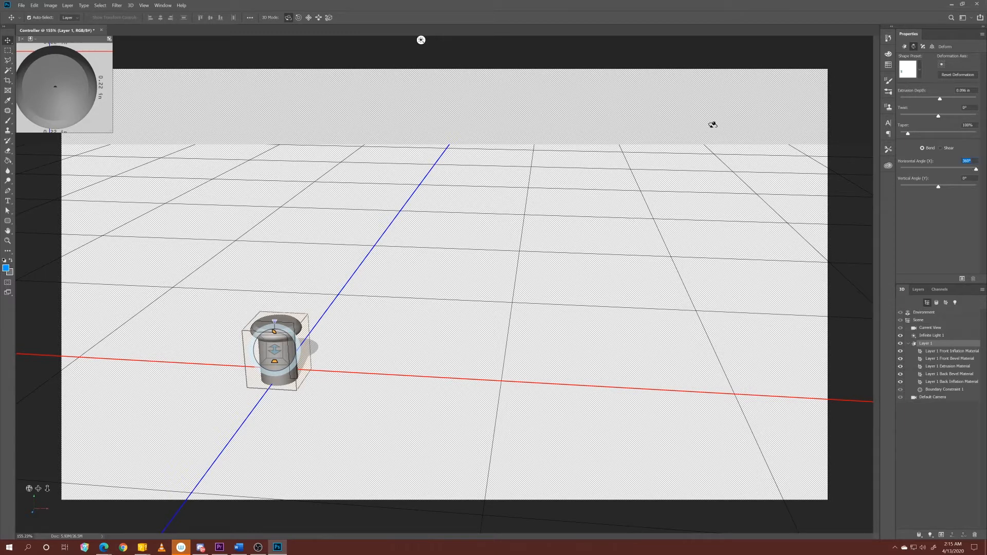
left_click_drag(943, 102, 940, 98)
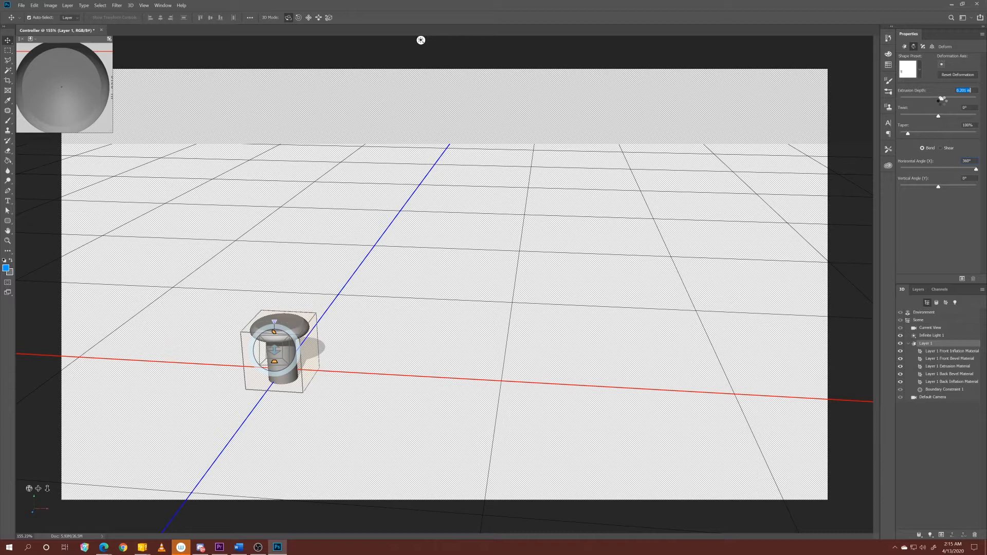
left_click_drag(941, 99, 943, 101)
left_click_drag(943, 102, 941, 99)
Step: Make the D-pad, face button and PS5 Controller Patent layers visible alongside the thumbstick
left_click(918, 289)
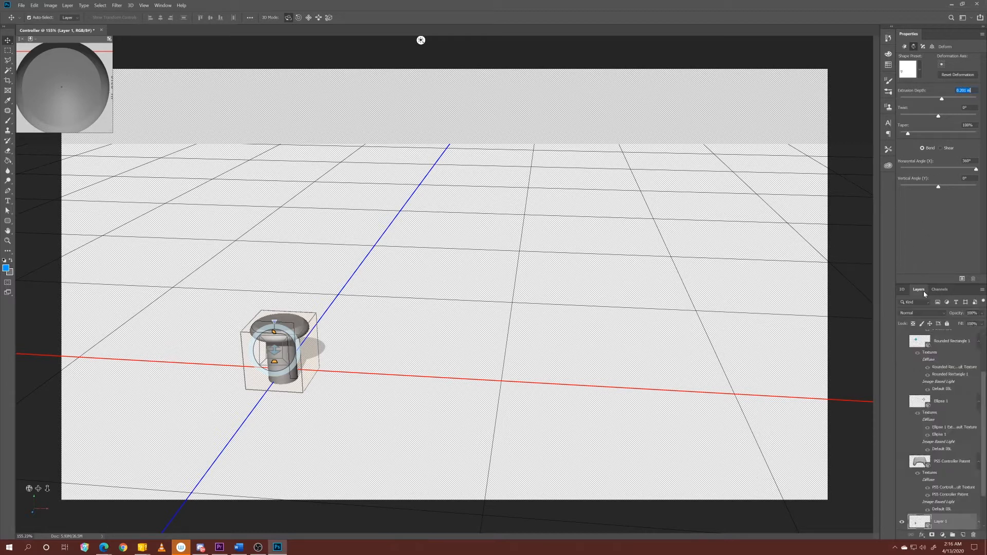
left_click(901, 341)
left_click(901, 401)
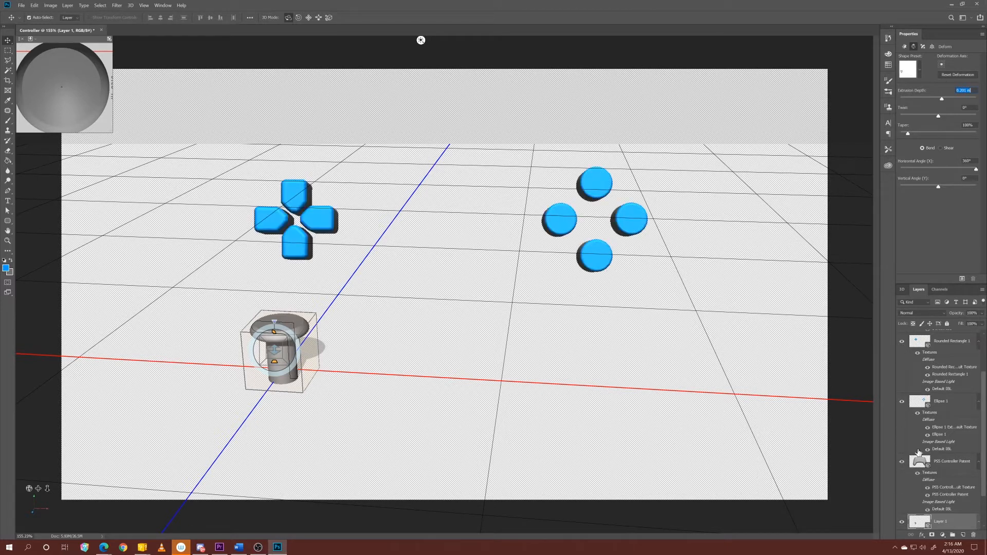
left_click(902, 461)
scroll(983, 400, "down", 2)
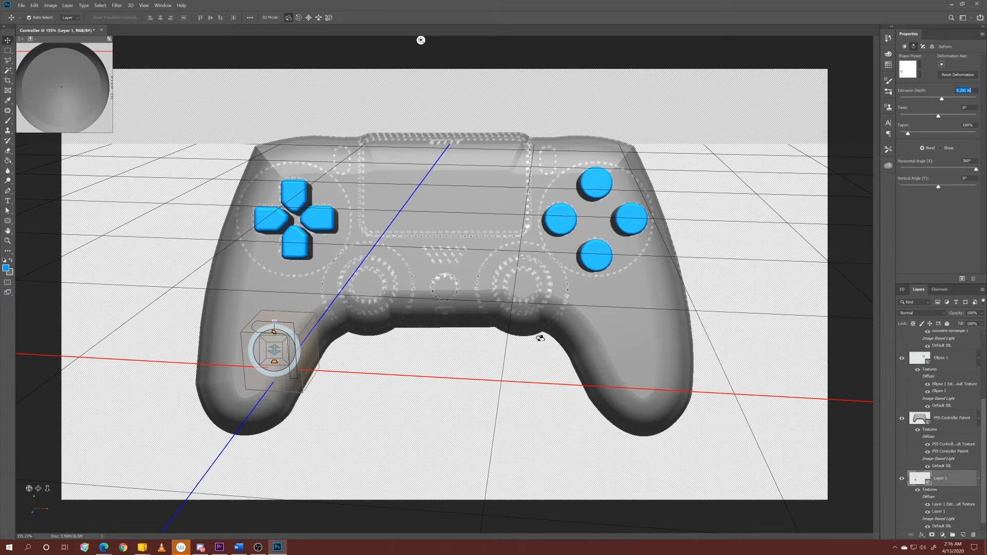
Step: Rotate the thumbstick mesh to face forward and position it over the controller's left thumbstick outline
left_click(905, 49)
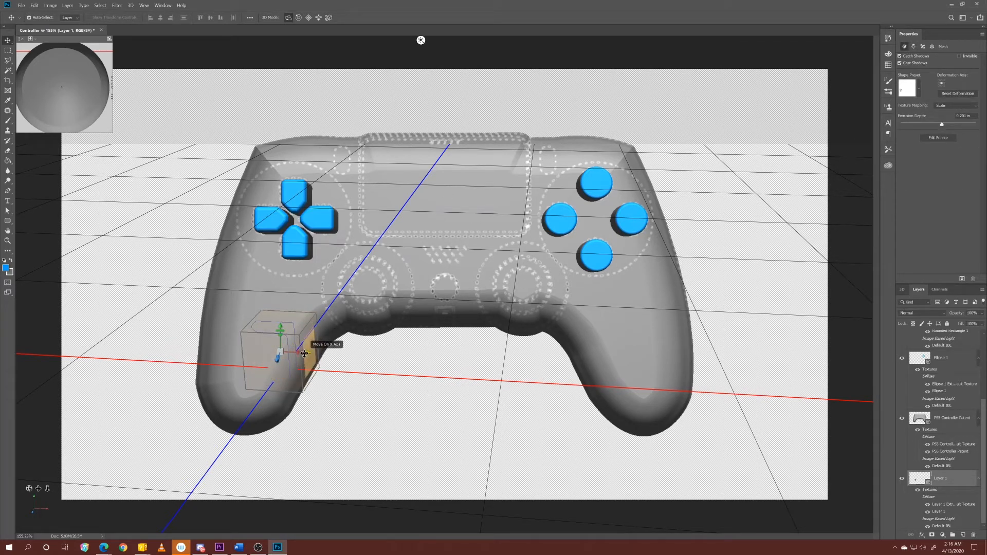
left_click_drag(304, 354, 407, 445)
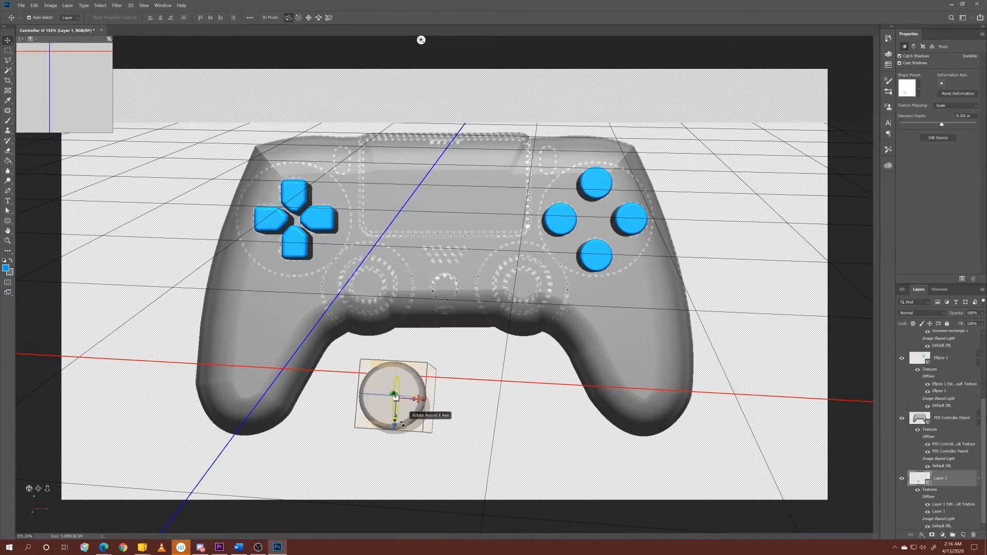
left_click_drag(403, 425, 383, 381)
left_click_drag(429, 285, 399, 287)
Step: Duplicate the thumbstick layer as Analog 2 and move the copy along the X axis onto the right thumbstick outline
right_click(954, 482)
left_click(930, 405)
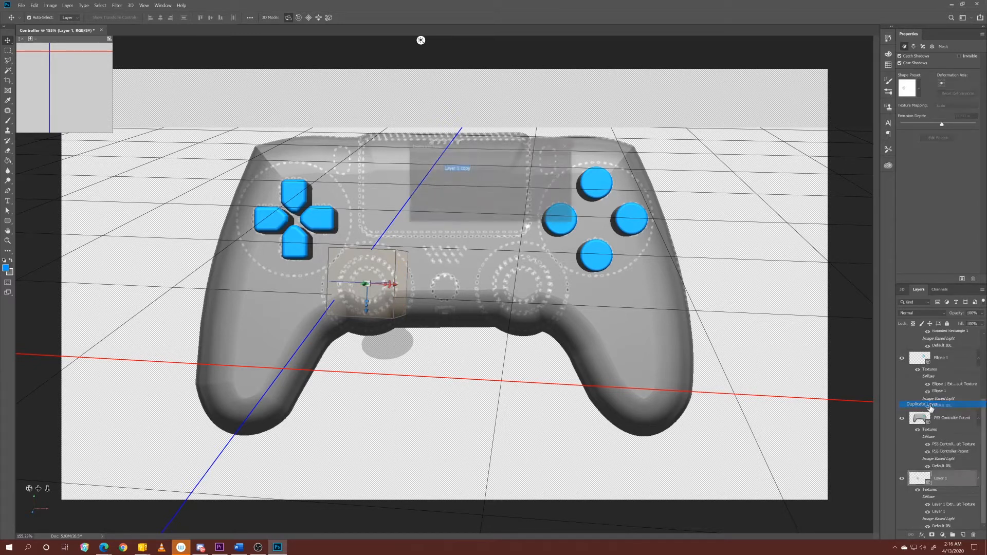
type("Analog")
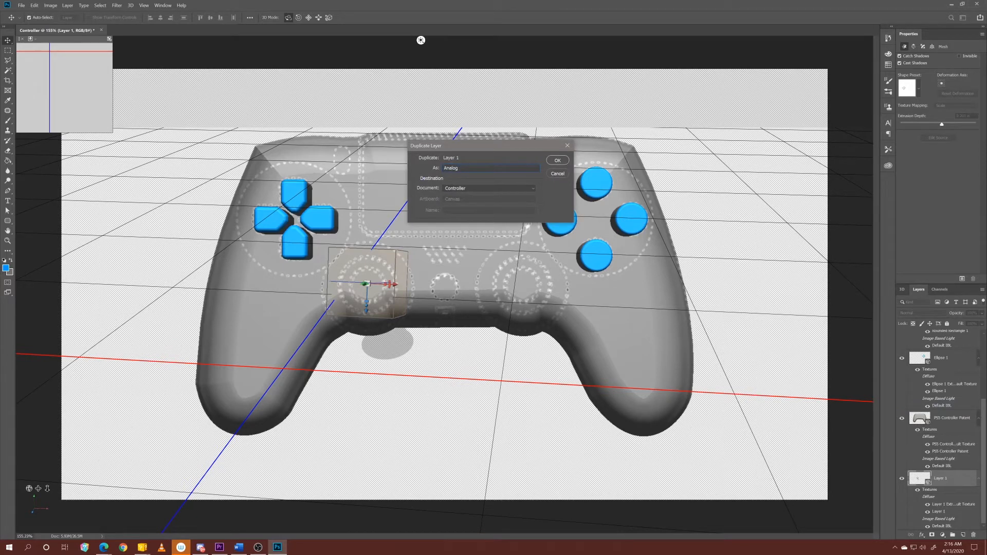
key("Return")
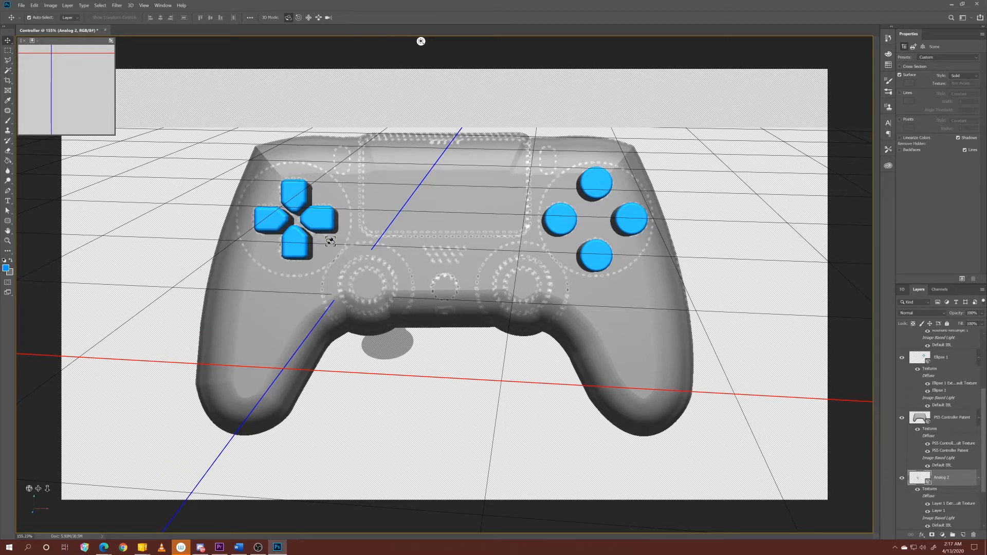
left_click(374, 287)
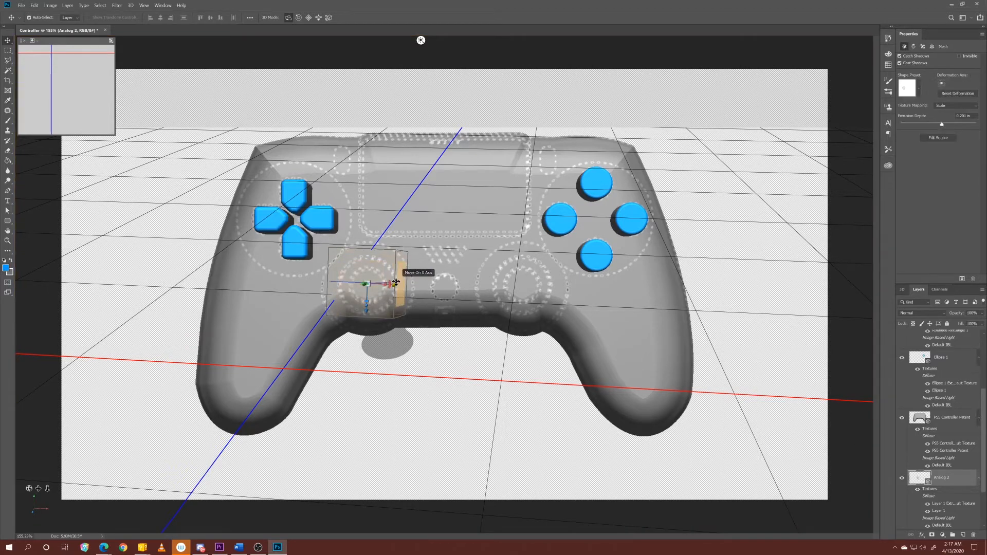
left_click_drag(396, 282, 559, 280)
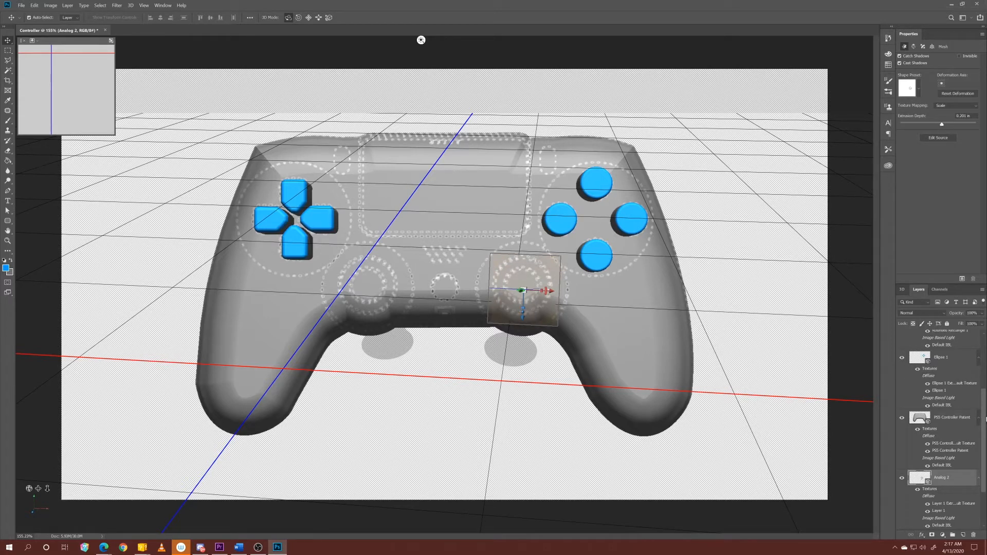
Step: Select the Rounded Rectangle 2 layer and make its small pill-shaped buttons visible
scroll(979, 401, "up", 3)
left_click_drag(985, 379, 985, 370)
left_click(954, 341)
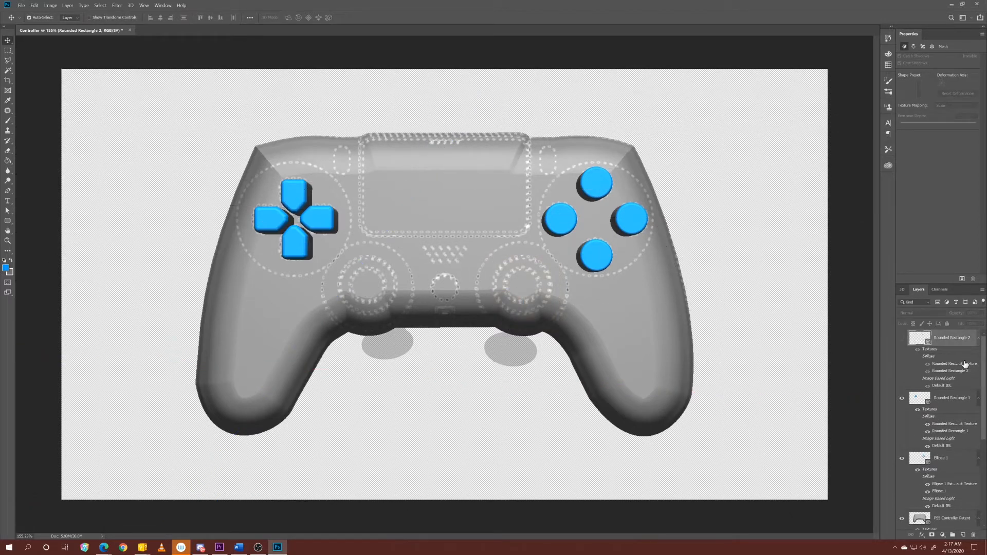
left_click(902, 341)
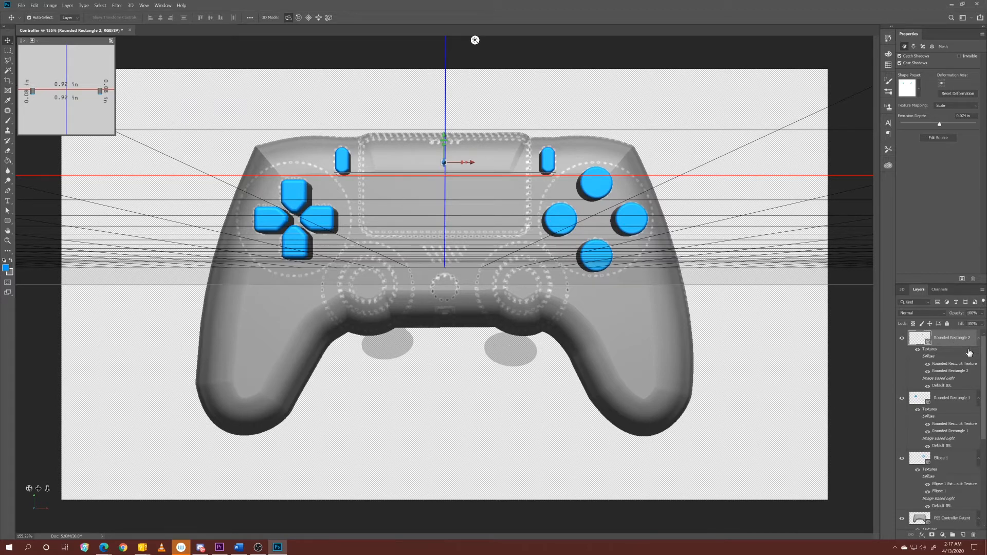
Step: Select all the 3D layers from Rounded Rectangle 2 down to Layer 1 and merge them into one 3D layer
scroll(983, 371, "down", 5)
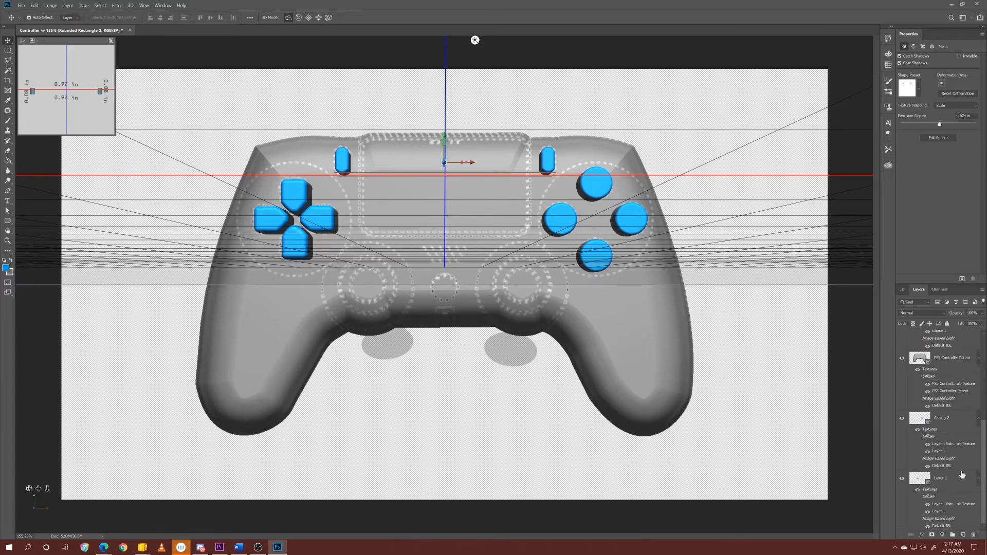
left_click(959, 478, "shift")
left_click_drag(981, 460, 981, 332)
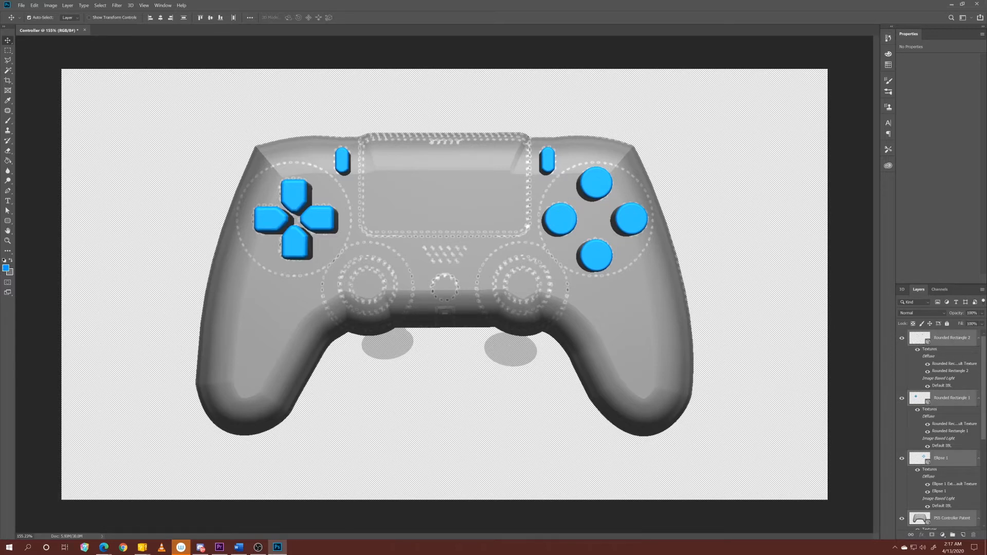
left_click(983, 290)
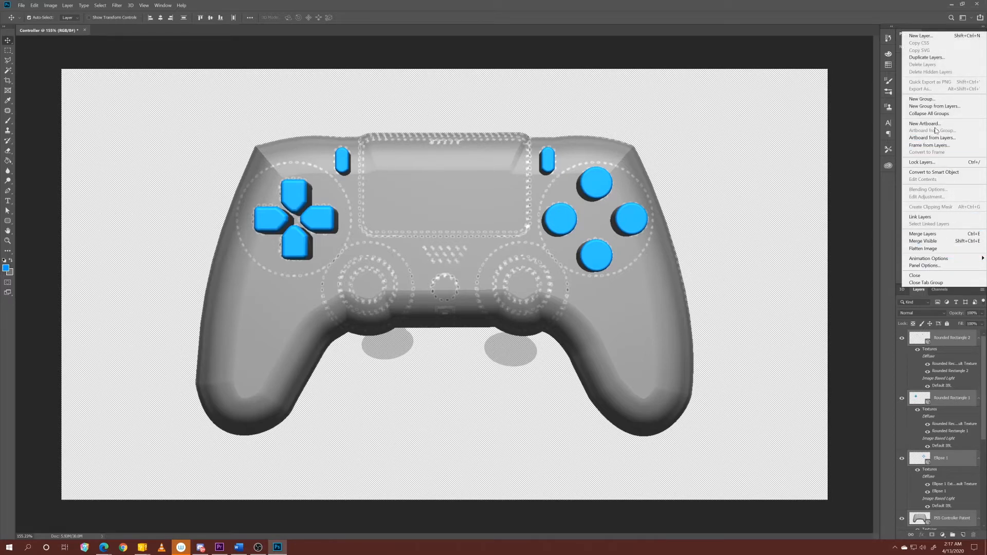
left_click(923, 234)
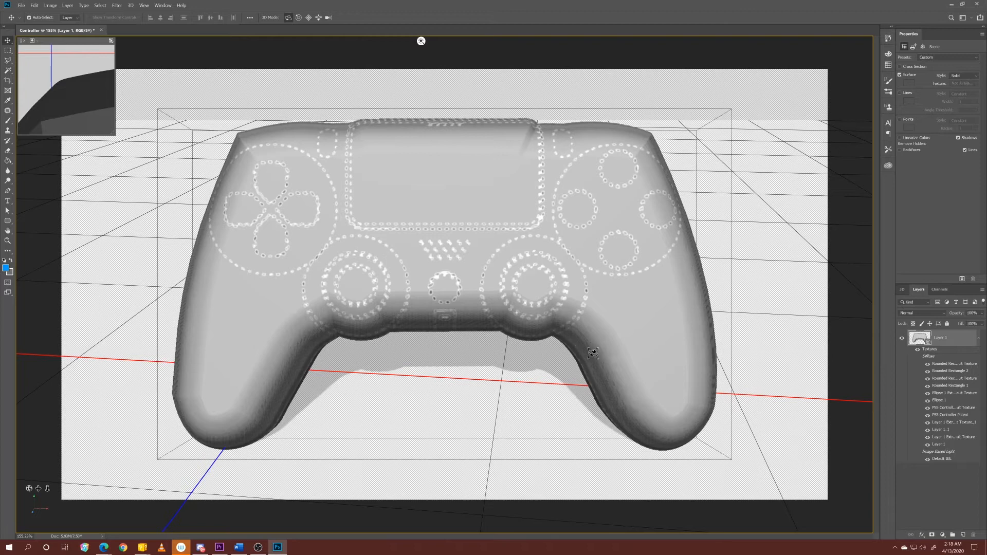
Step: In the top view, move the controller body back along Z by about 0.20 in to expose the buttons and thumbsticks
left_click(432, 271)
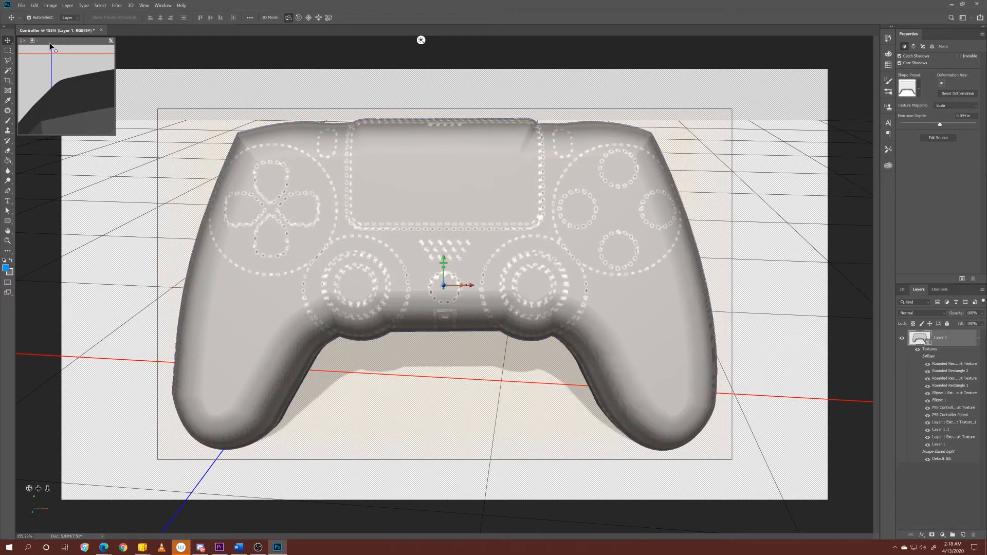
left_click(33, 40)
left_click(77, 67)
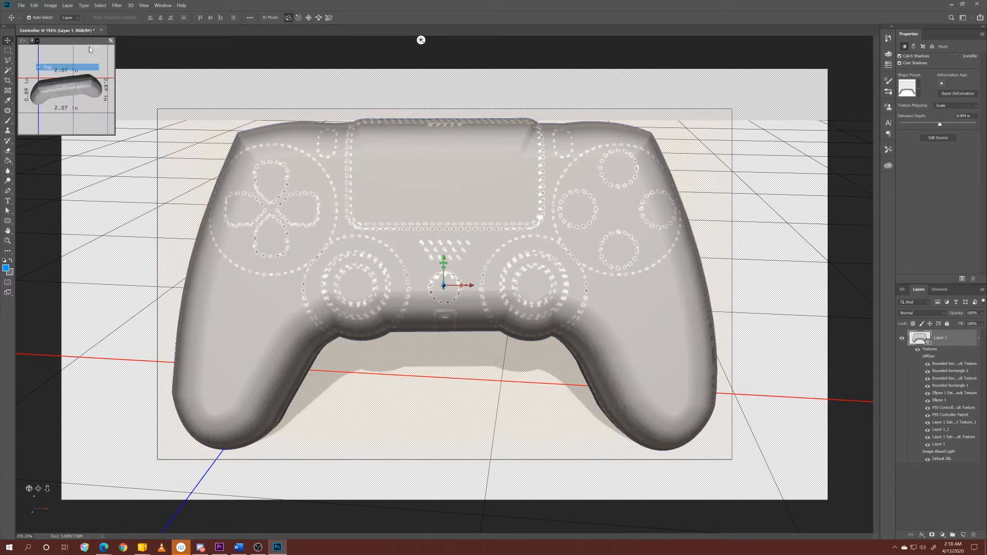
left_click(111, 41)
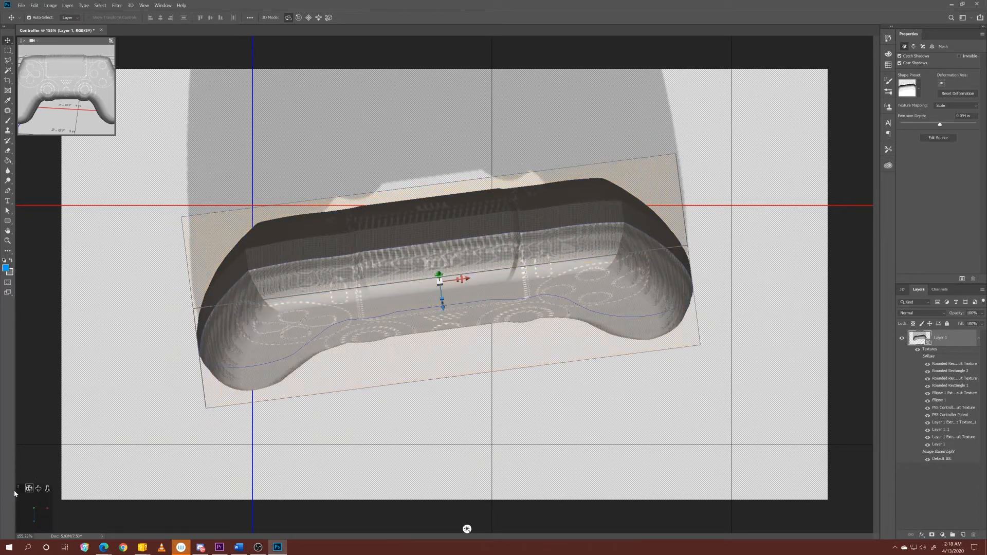
left_click_drag(467, 529, 415, 529)
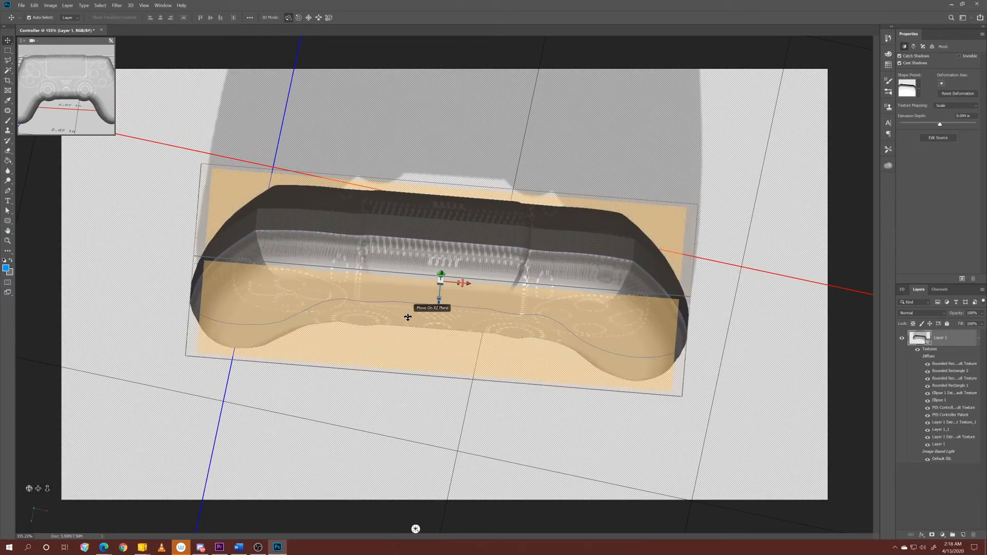
left_click_drag(439, 304, 502, 291)
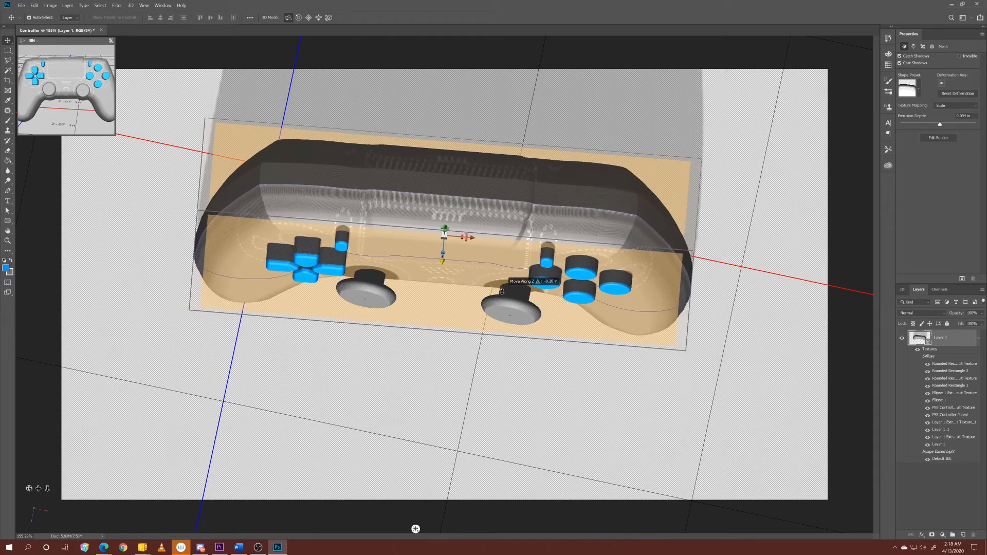
Step: Rotate the right thumbstick to align it with the controller body and set the secondary view to Top
left_click(512, 312)
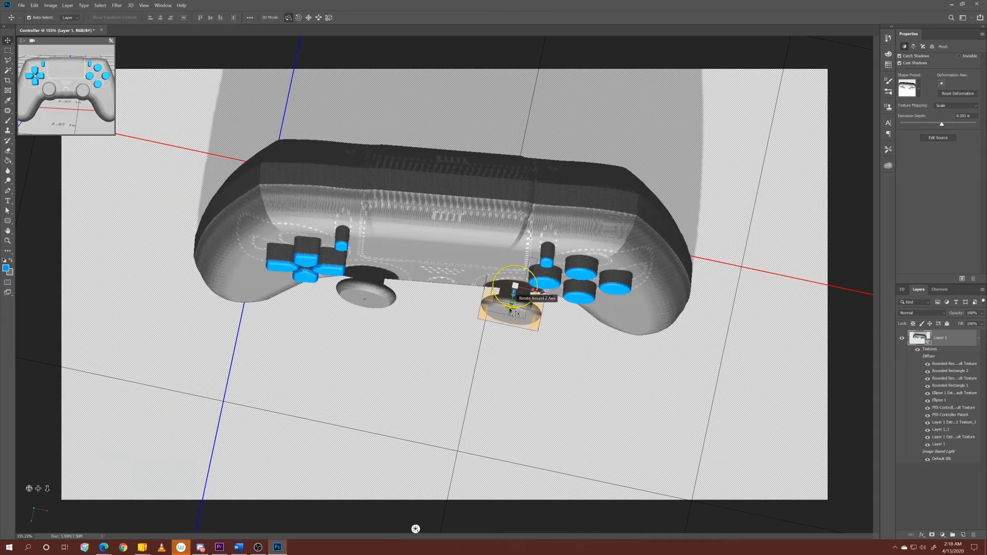
left_click_drag(514, 315, 545, 312)
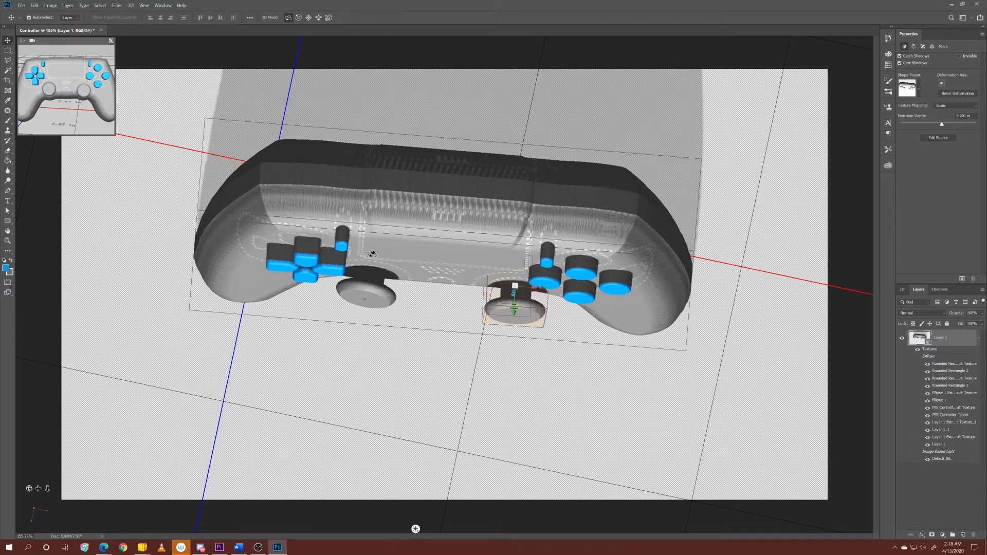
left_click(34, 40)
left_click(50, 66)
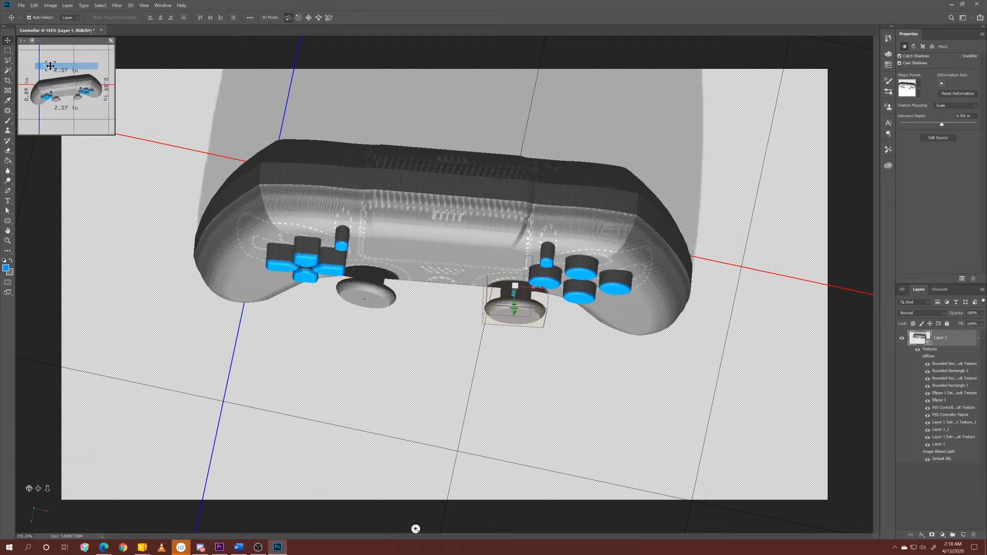
Step: Adjust the left thumbstick's tilt to match the body and nudge the right thumbstick slightly back toward the controller
left_click(362, 294)
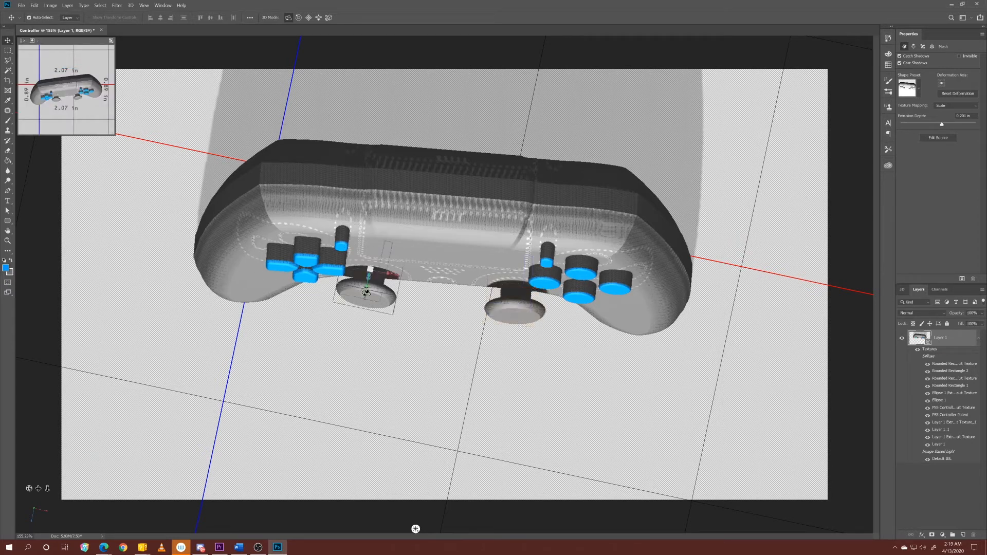
mouse_move(369, 286)
left_mouse_down()
mouse_move(385, 287)
mouse_move(366, 292)
mouse_move(373, 299)
left_mouse_up()
left_click(515, 303)
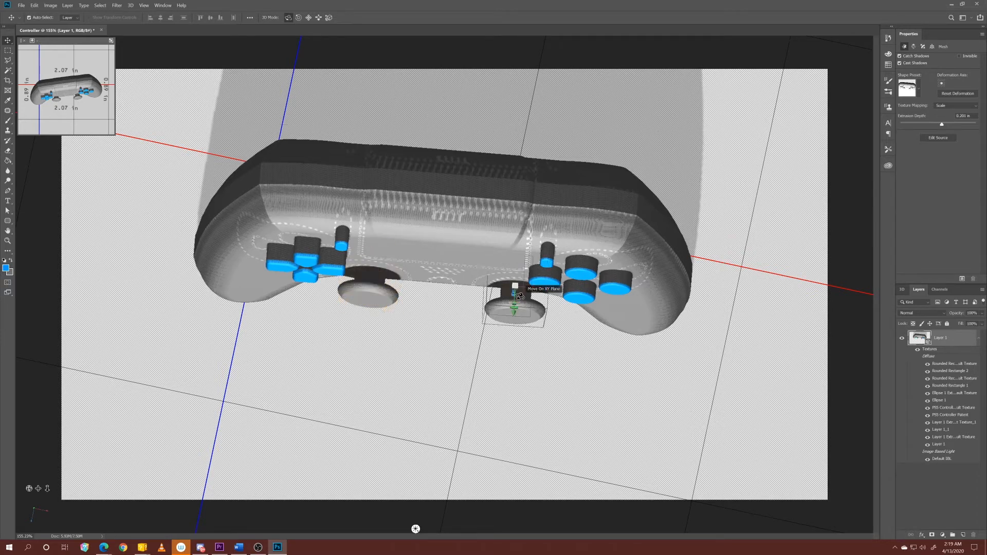
left_click_drag(513, 313, 513, 309)
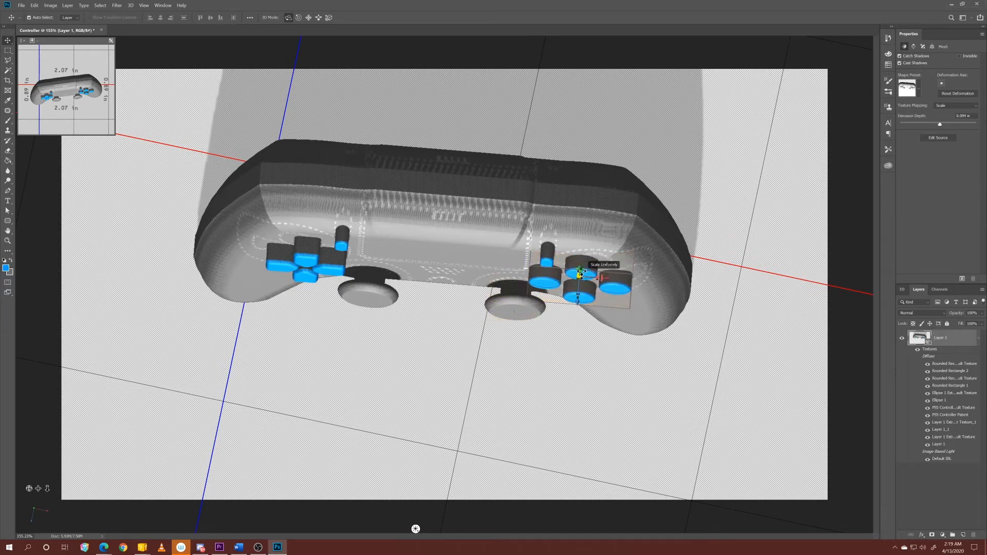
Step: Adjust the depth of the face buttons along Z, and push the two pill-shaped buttons and the D-pad into the body
left_click(584, 269)
left_click_drag(578, 299, 578, 301)
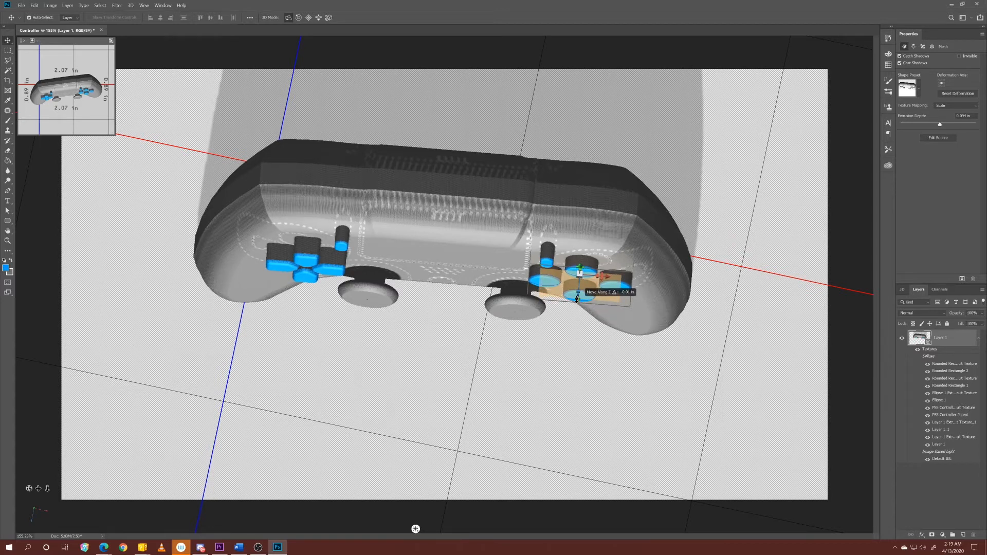
left_click(414, 268)
left_click_drag(445, 271, 442, 266)
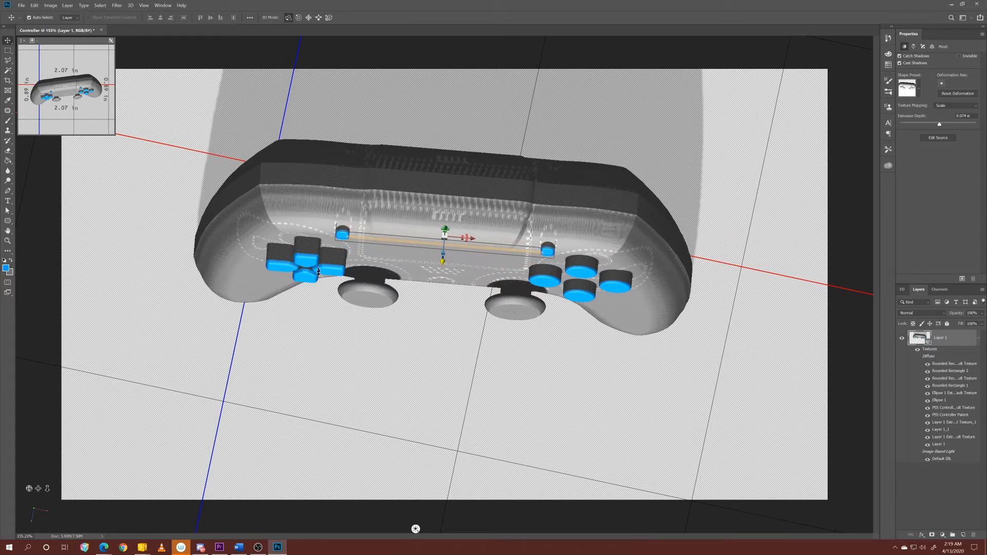
left_click(310, 261)
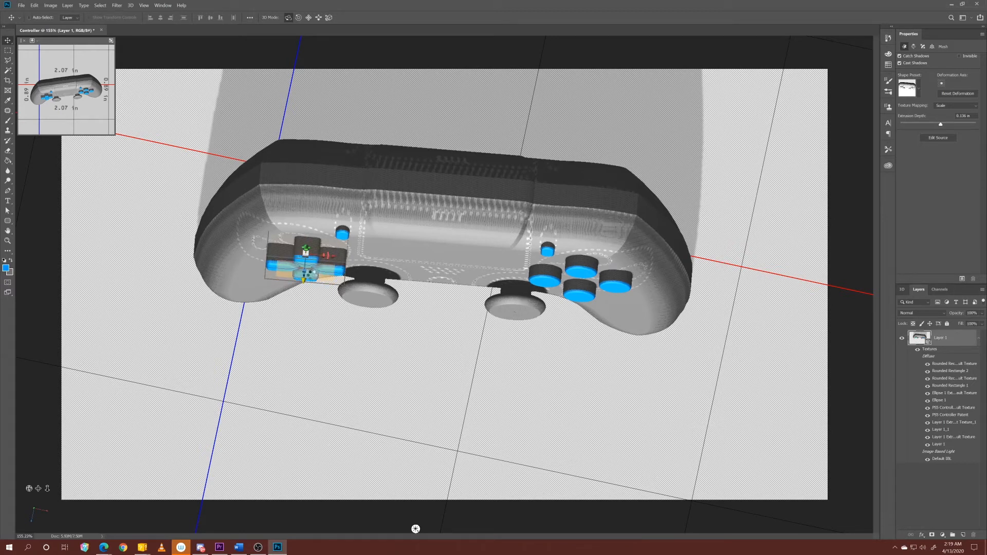
left_click_drag(305, 276, 304, 274)
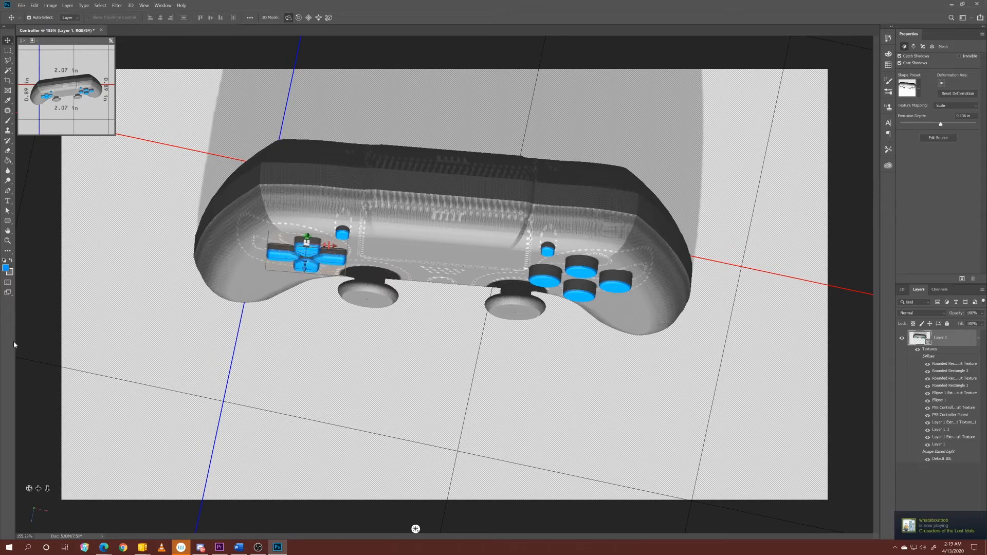
Step: From the front, move the D-pad on the XY plane to centre it inside its circular outline
left_click_drag(39, 511, 14, 467)
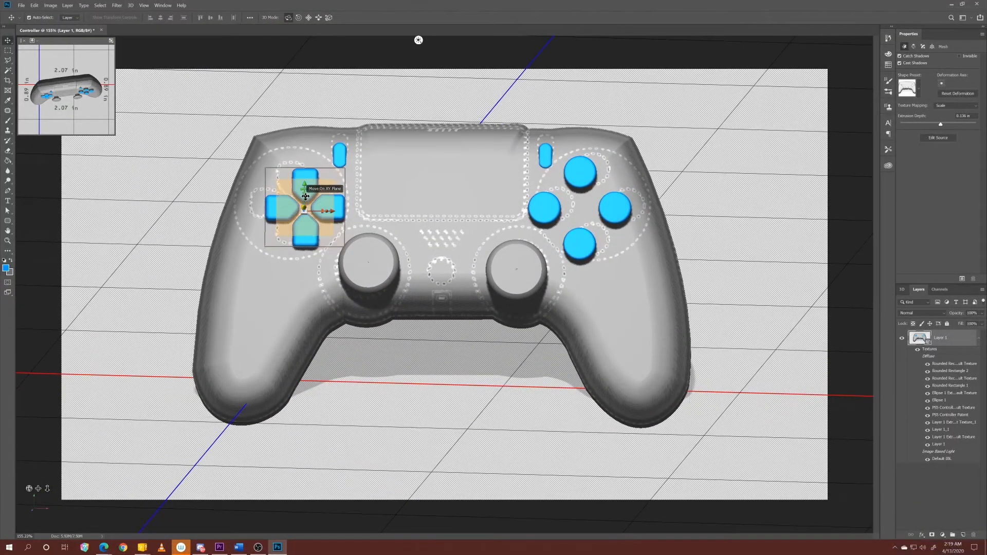
left_click_drag(332, 211, 289, 185)
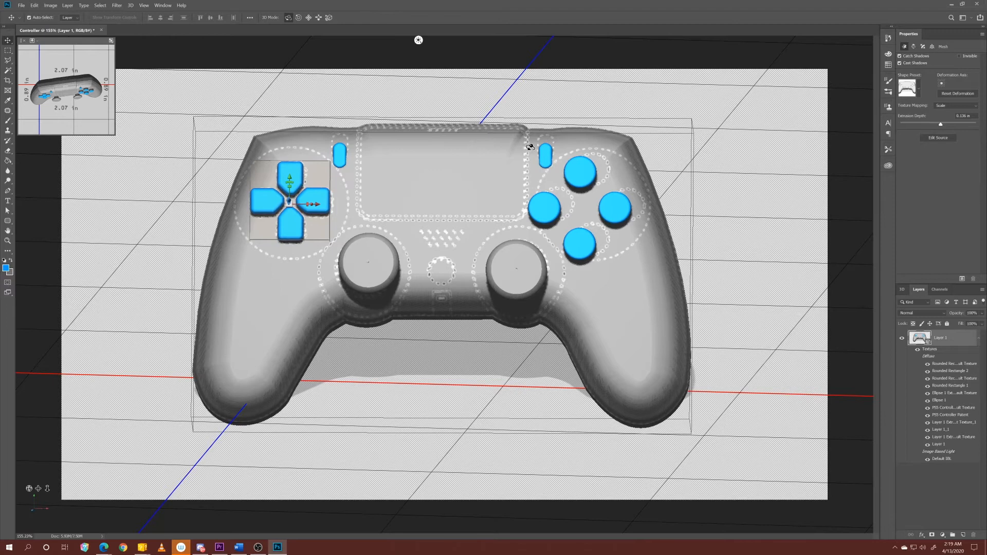
Step: Shift the two pill-shaped buttons slightly upward along Y, and move the face buttons on the XY plane to centre them inside their circular outline
left_click(543, 153)
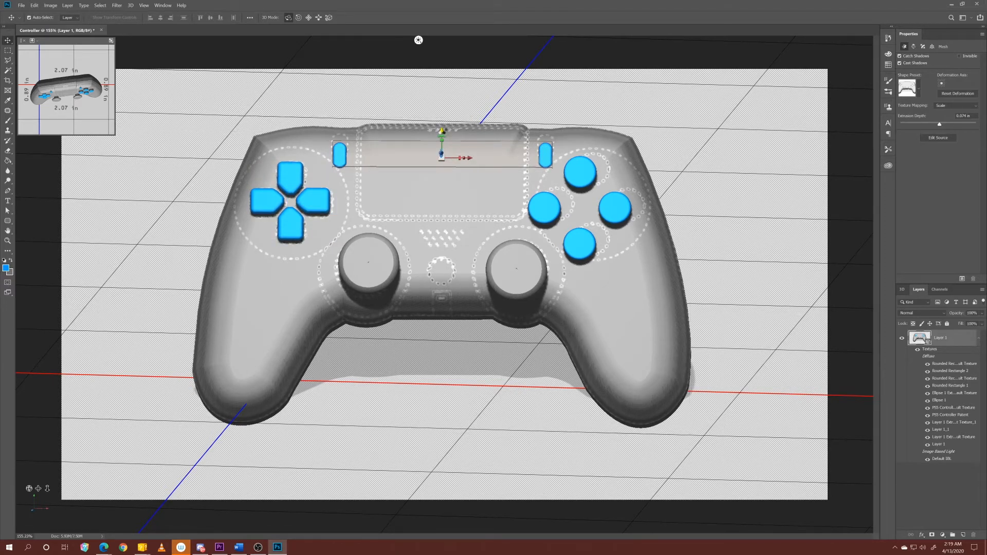
left_click_drag(442, 132, 443, 127)
left_click(581, 203)
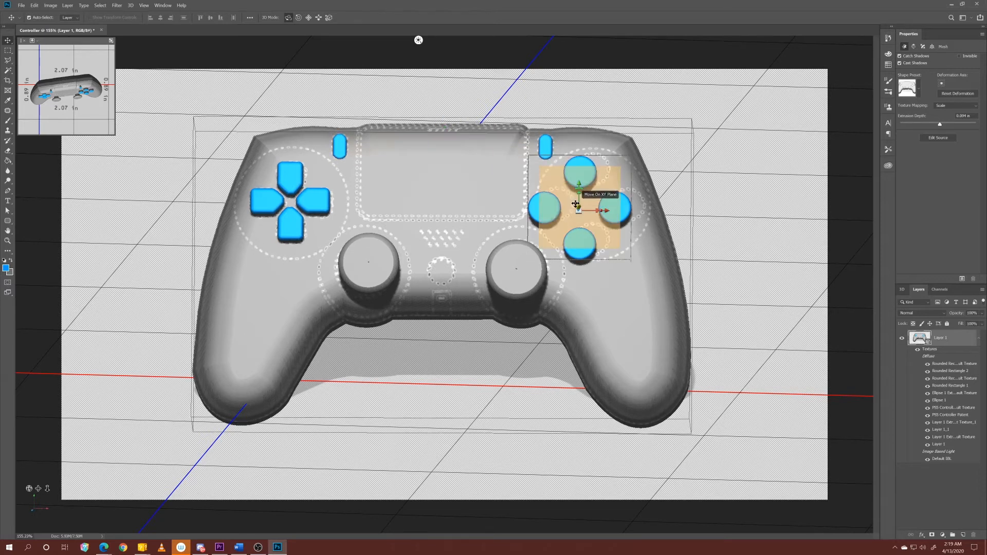
left_click_drag(610, 207, 621, 207)
Step: Nudge the right thumbstick slightly up and the left thumbstick slightly down so the pair lines up across the controller body
left_click(519, 270)
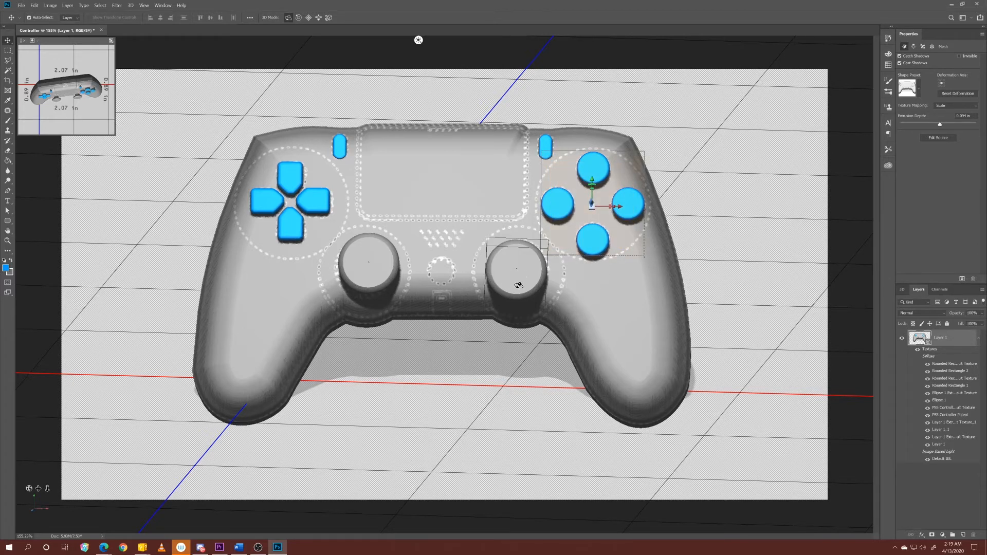
left_click_drag(514, 302, 516, 299)
left_click(361, 268)
left_click_drag(369, 295, 366, 298)
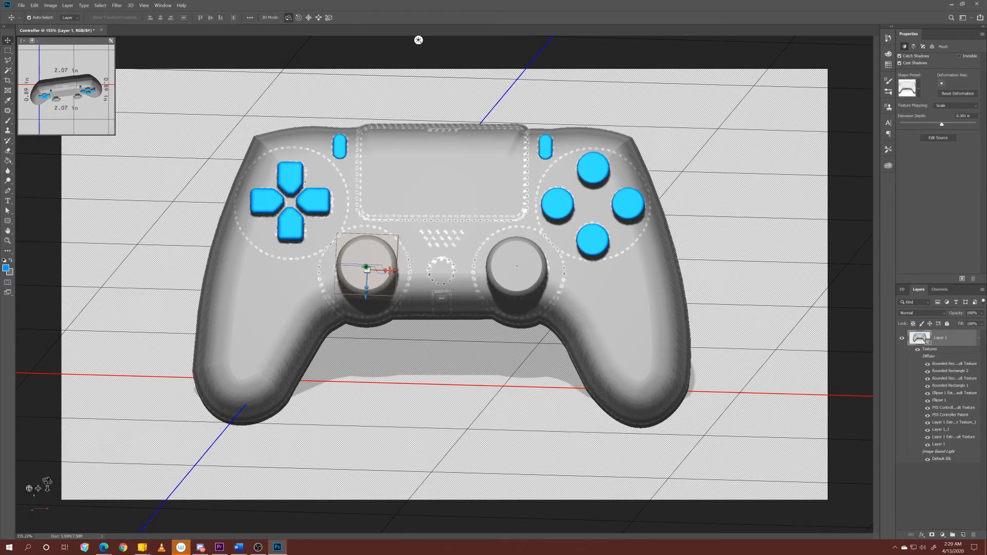
left_click_drag(48, 488, 45, 314)
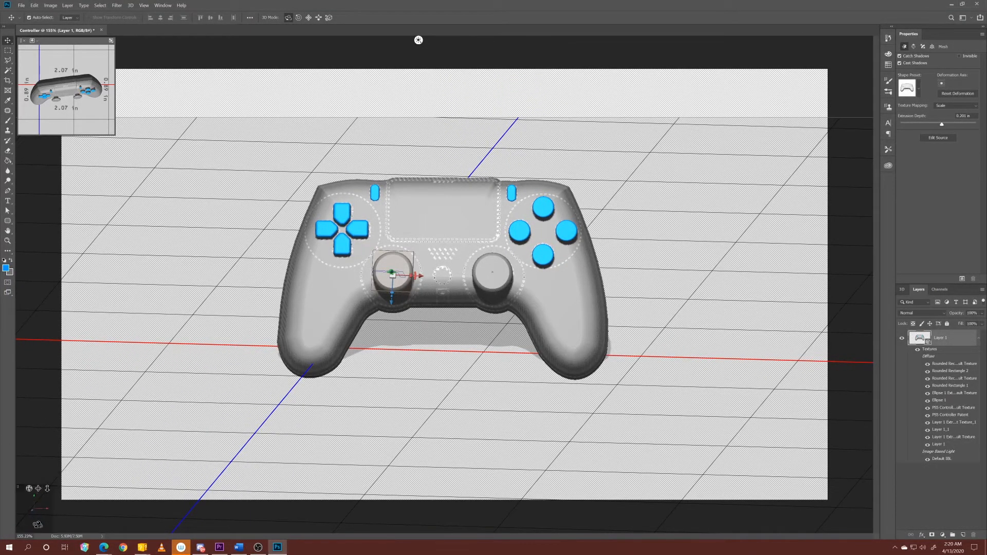
left_click_drag(47, 510, 314, 40)
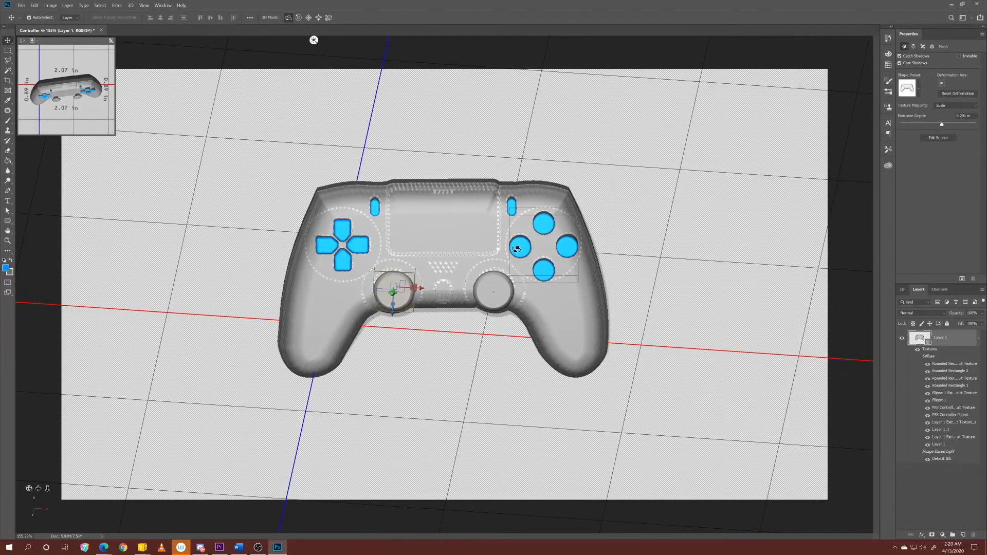